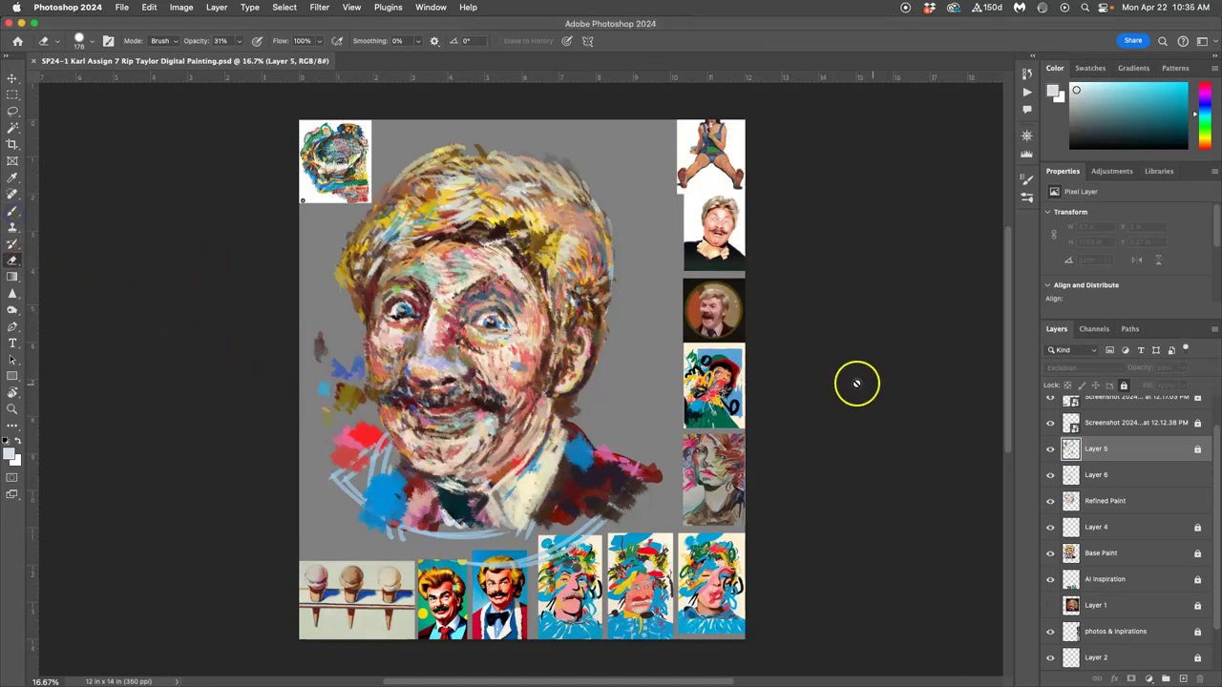
# - Make Layer 6 the active layer instead of the locked Layer 5 and switch to the Brush tool
pyautogui.click(721, 296)
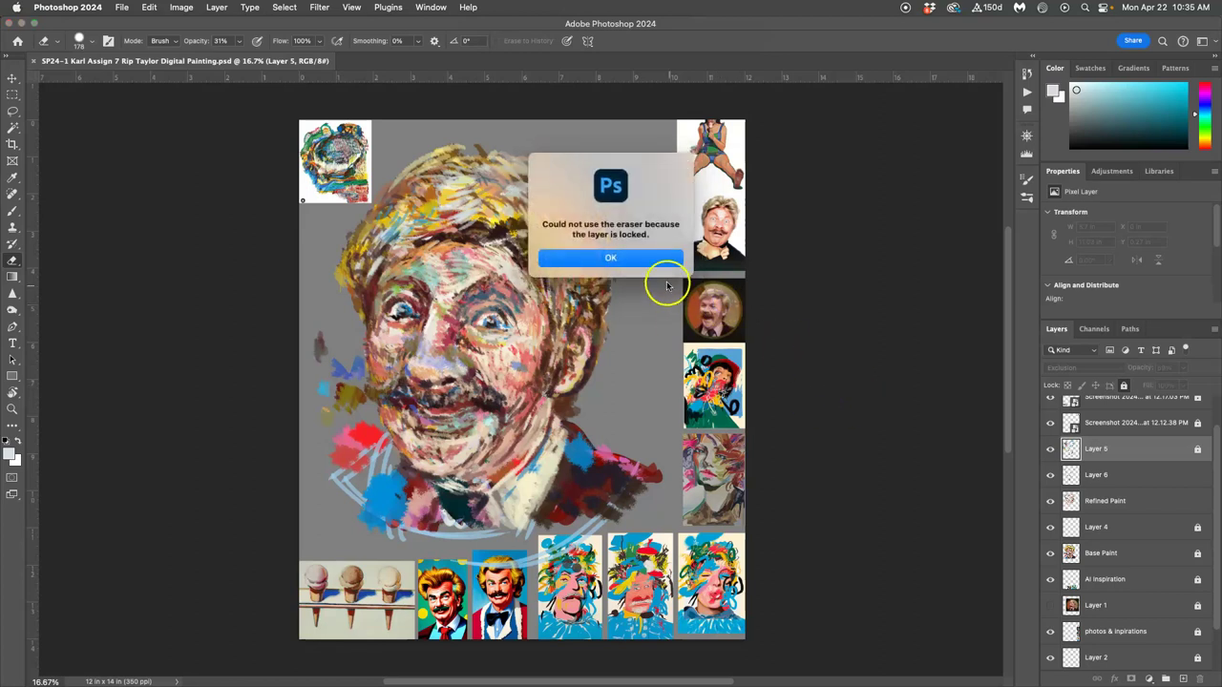
pyautogui.click(663, 259)
pyautogui.click(1098, 474)
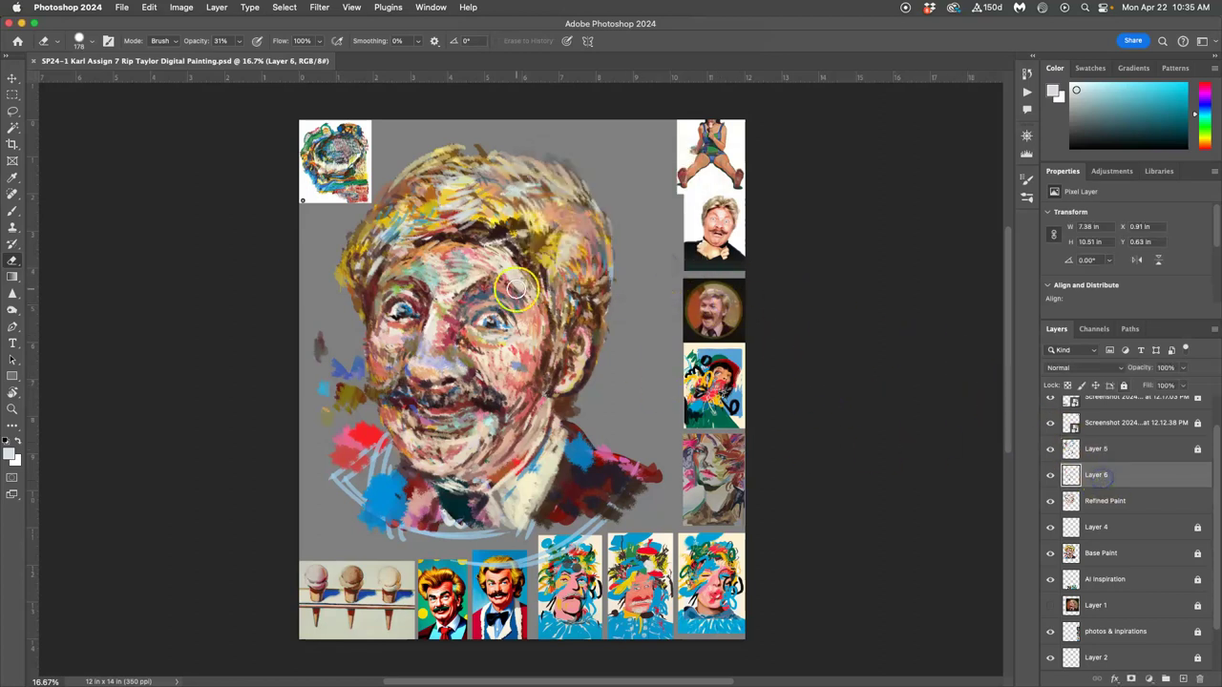
pyautogui.click(13, 212)
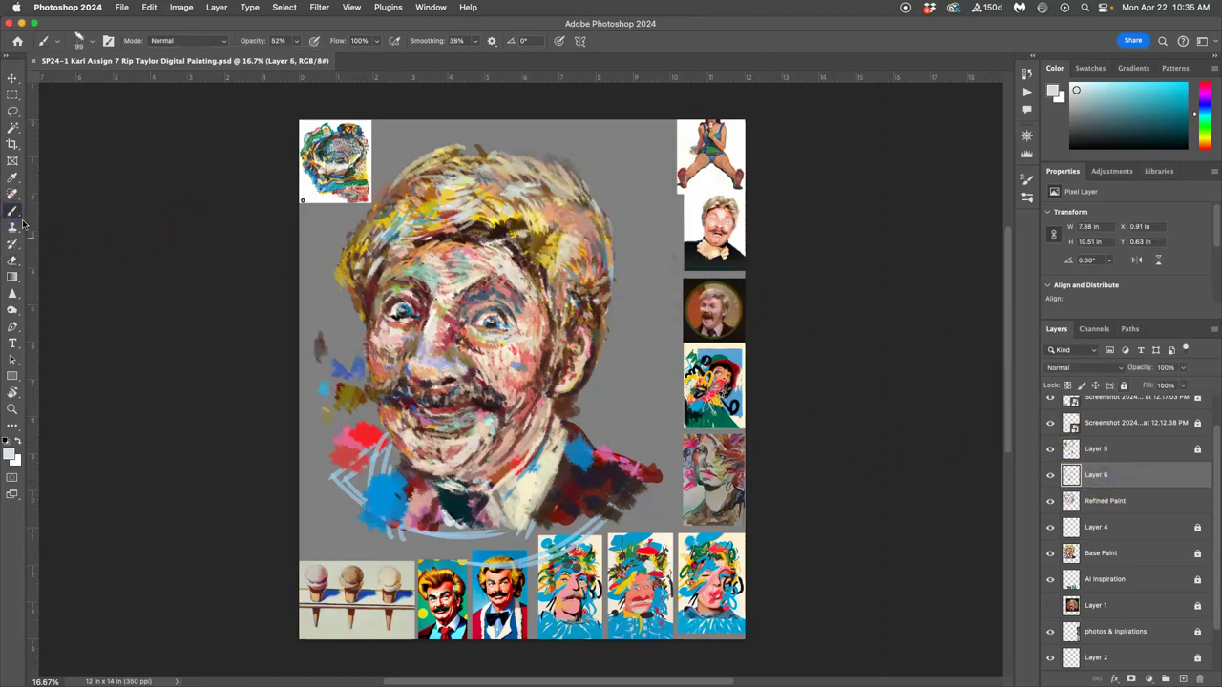
# - Paint the shirt collar beside the blue patch with off-white sampled from the opposite collar, and check it with Base Paint hidden briefly
pyautogui.keyDown('alt'); pyautogui.click(550, 459); pyautogui.keyUp('alt')
pyautogui.keyDown('alt'); pyautogui.click(555, 458); pyautogui.keyUp('alt')
pyautogui.moveTo(452, 487)
pyautogui.mouseDown()
pyautogui.moveTo(431, 499)
pyautogui.moveTo(430, 487)
pyautogui.moveTo(415, 521)
pyautogui.mouseUp()
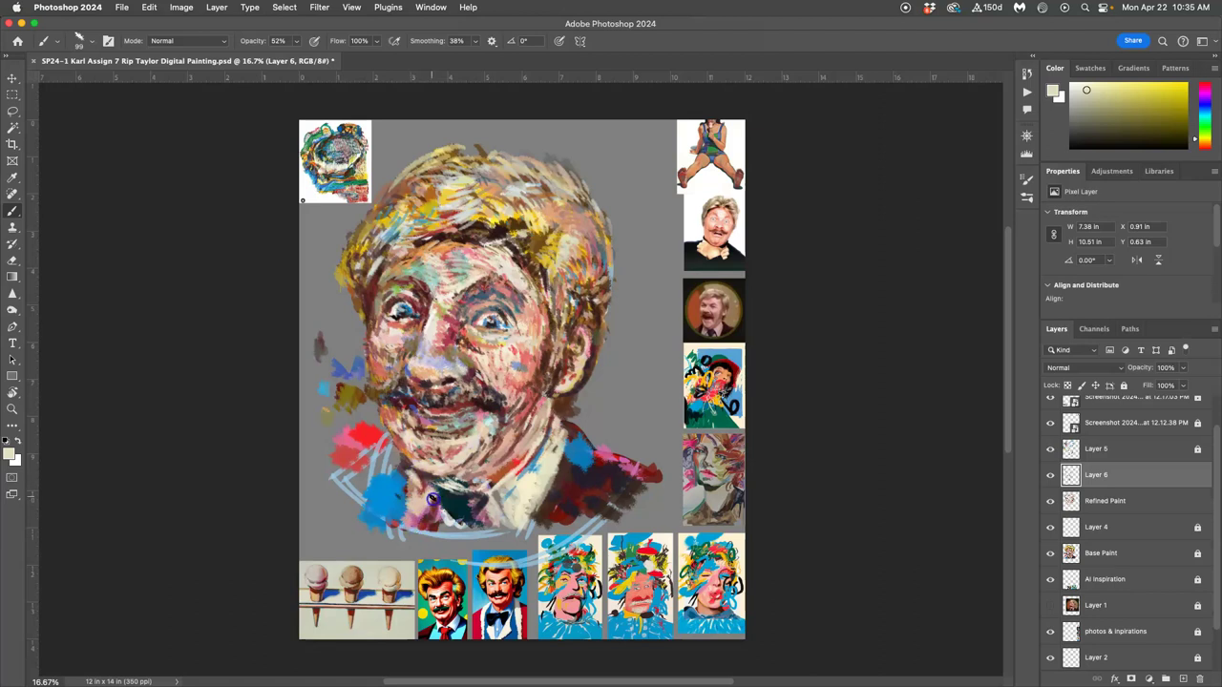
pyautogui.moveTo(407, 475); pyautogui.dragTo(412, 528)
pyautogui.moveTo(409, 478); pyautogui.dragTo(409, 534)
pyautogui.moveTo(406, 479); pyautogui.dragTo(406, 490)
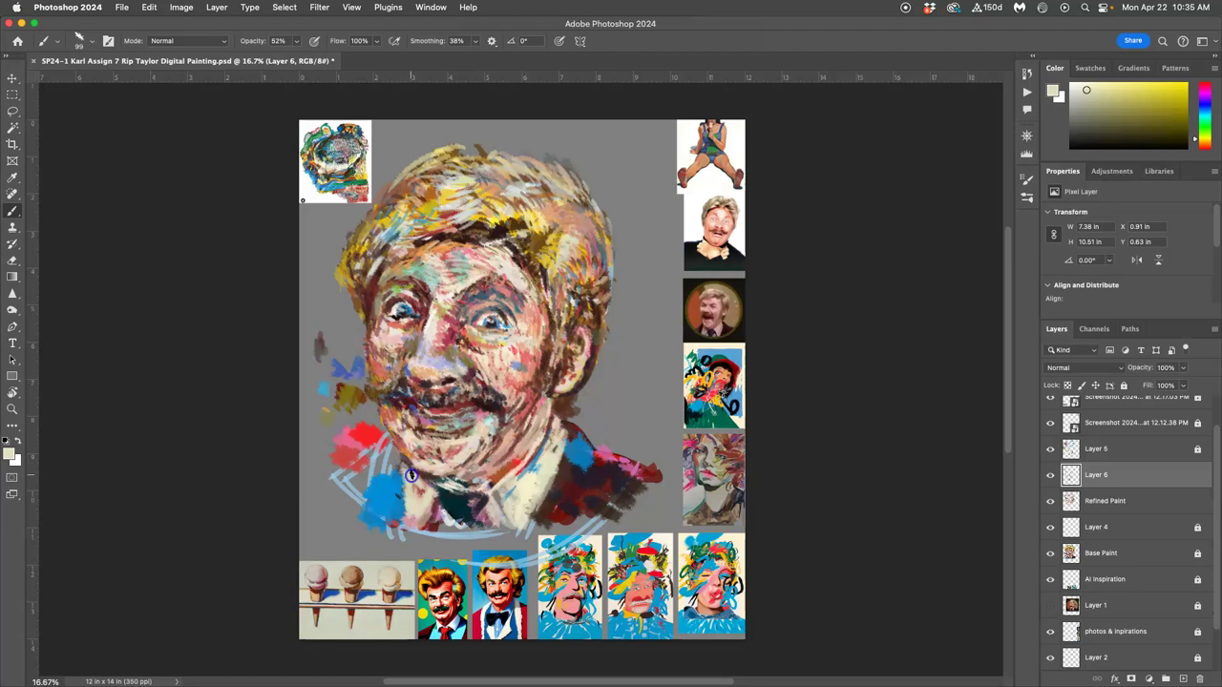
pyautogui.click(1050, 552)
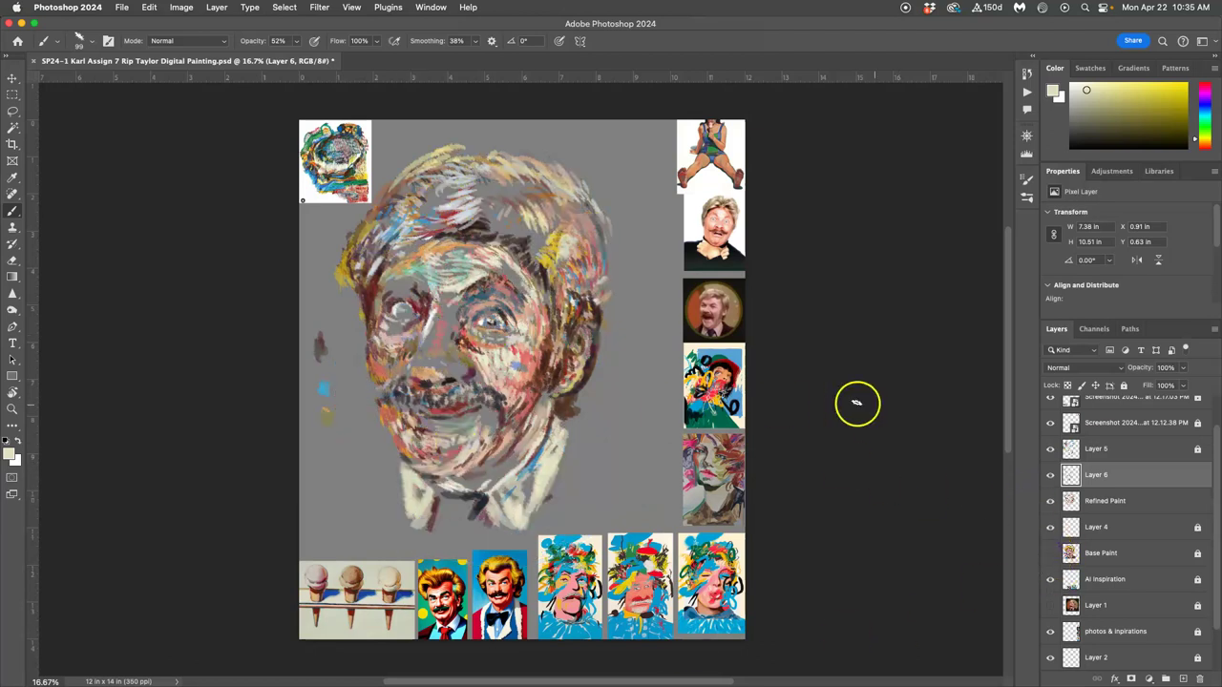
pyautogui.click(1049, 552)
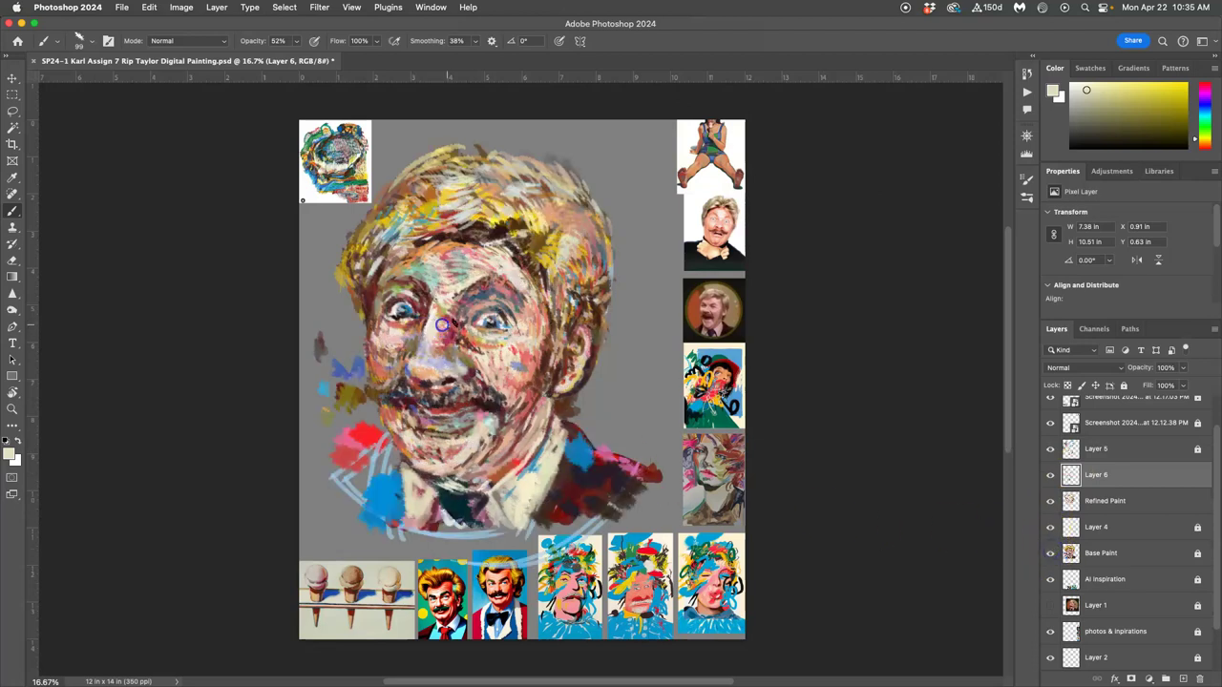
# - Add small accents to the cheek and nose with yellow-tan, off-white and orange tones sampled from the face
pyautogui.keyDown('alt'); pyautogui.click(480, 342); pyautogui.keyUp('alt')
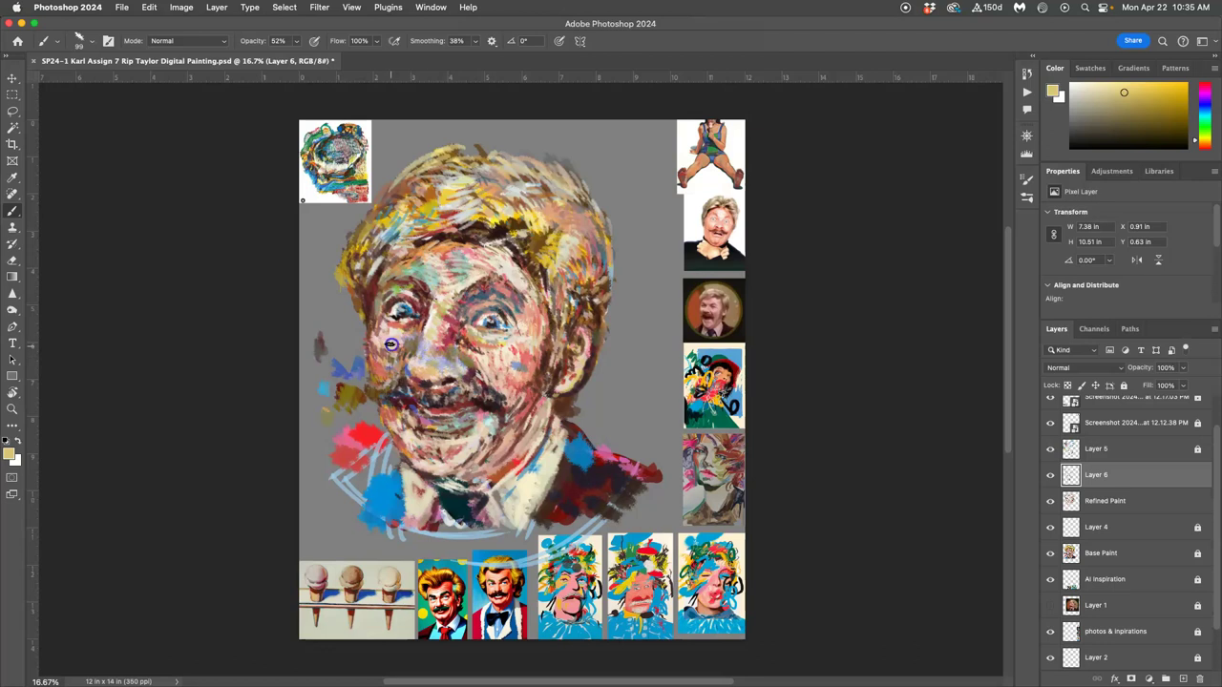
pyautogui.keyDown('alt'); pyautogui.click(513, 278); pyautogui.keyUp('alt')
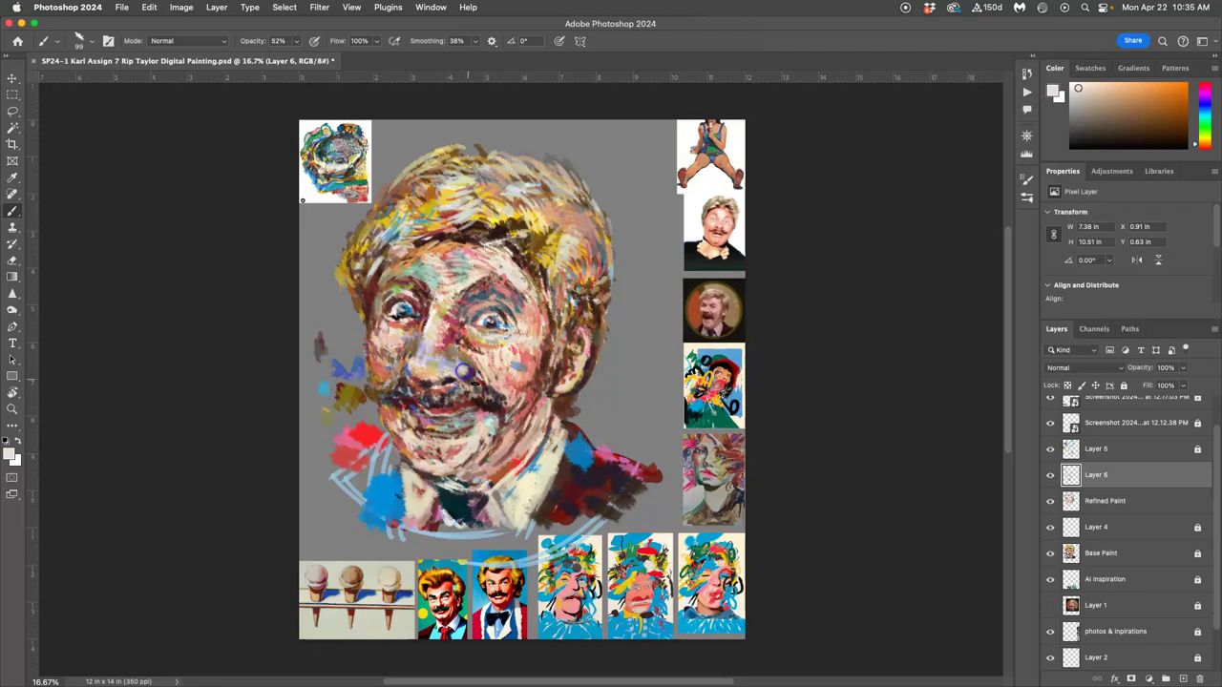
pyautogui.keyDown('alt'); pyautogui.click(537, 327); pyautogui.keyUp('alt')
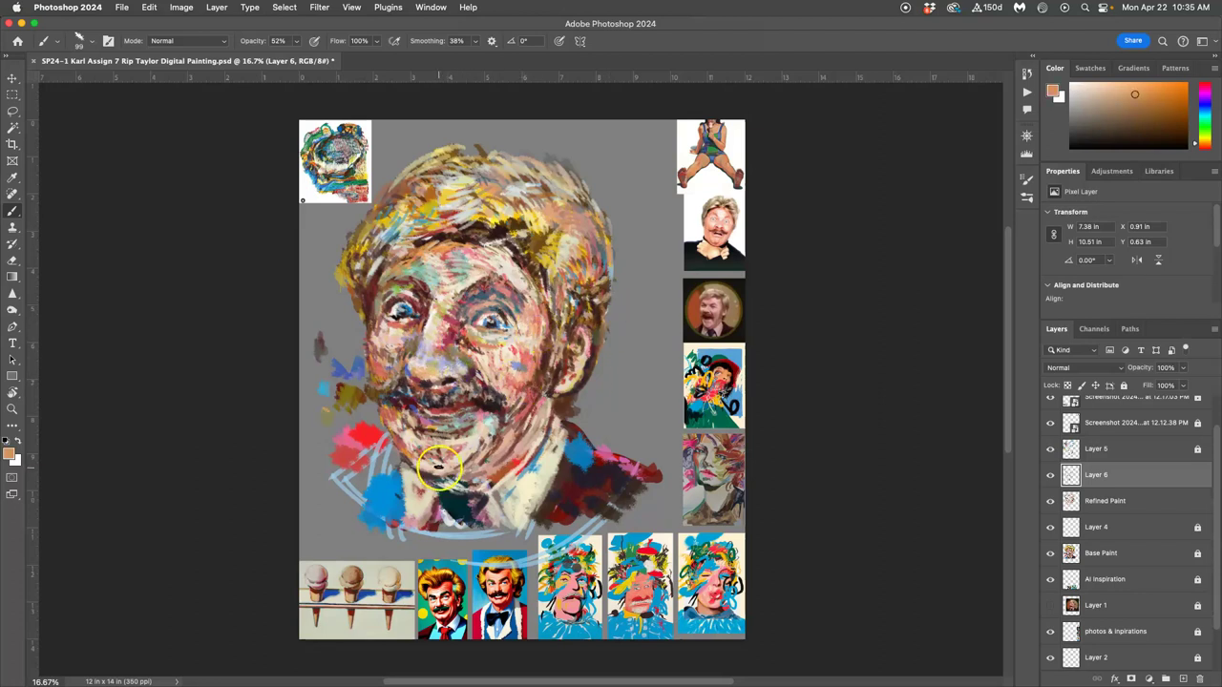
# - Cover the blue and red patches of the jacket shoulder beside the collar with sampled dark purple, maroon and red strokes
pyautogui.moveTo(438, 467)
pyautogui.keyDown('alt'); pyautogui.mouseDown()
pyautogui.moveTo(410, 481)
pyautogui.moveTo(586, 471)
pyautogui.moveTo(394, 470)
pyautogui.moveTo(399, 500)
pyautogui.mouseUp(); pyautogui.keyUp('alt')
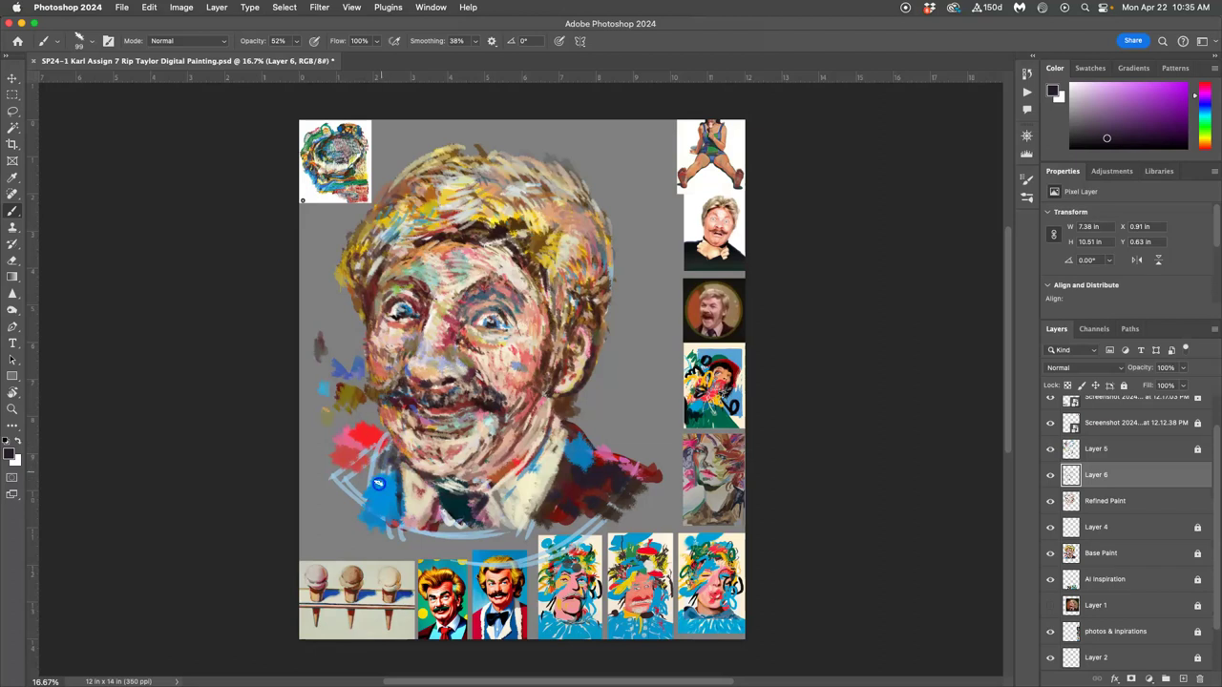
pyautogui.keyDown('alt'); pyautogui.moveTo(466, 465); pyautogui.dragTo(392, 473); pyautogui.keyUp('alt')
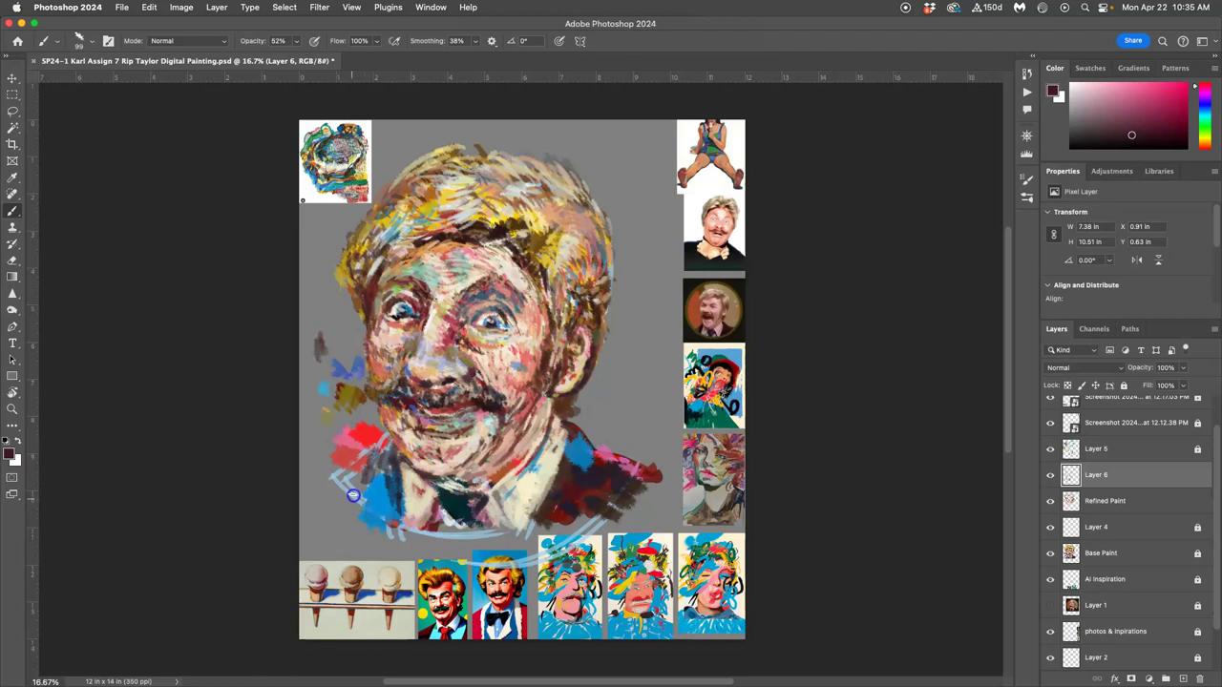
pyautogui.keyDown('alt'); pyautogui.moveTo(363, 447); pyautogui.dragTo(362, 450); pyautogui.keyUp('alt')
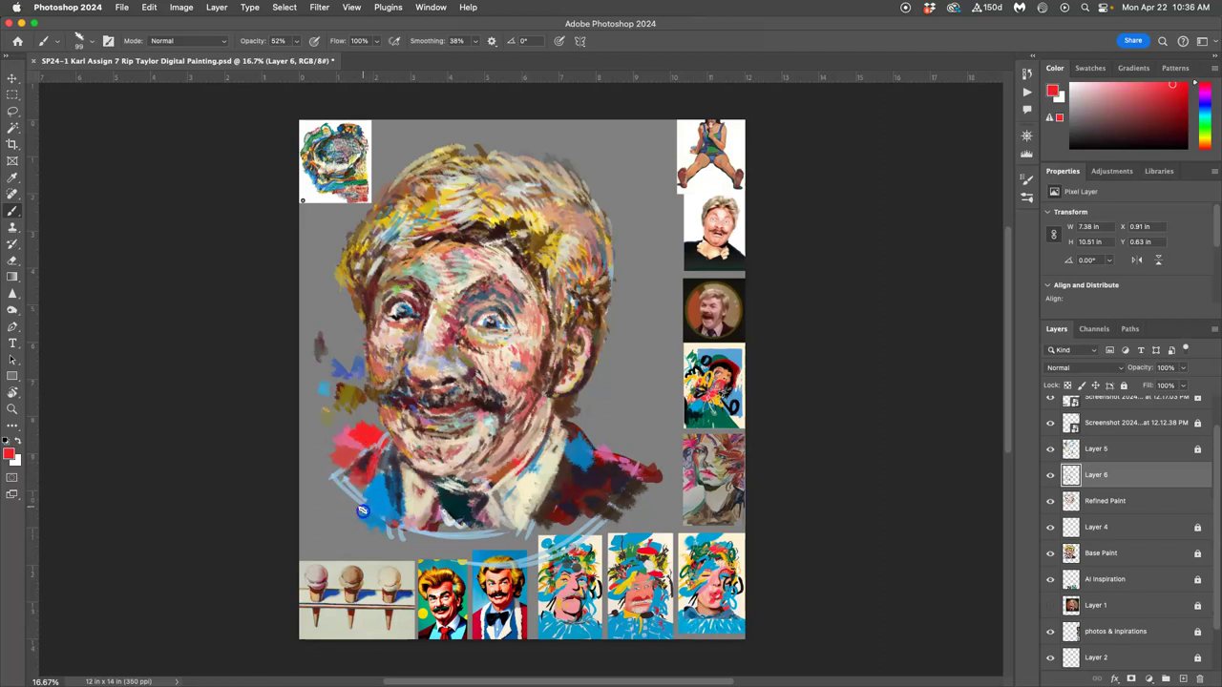
pyautogui.keyDown('alt'); pyautogui.click(586, 477); pyautogui.keyUp('alt')
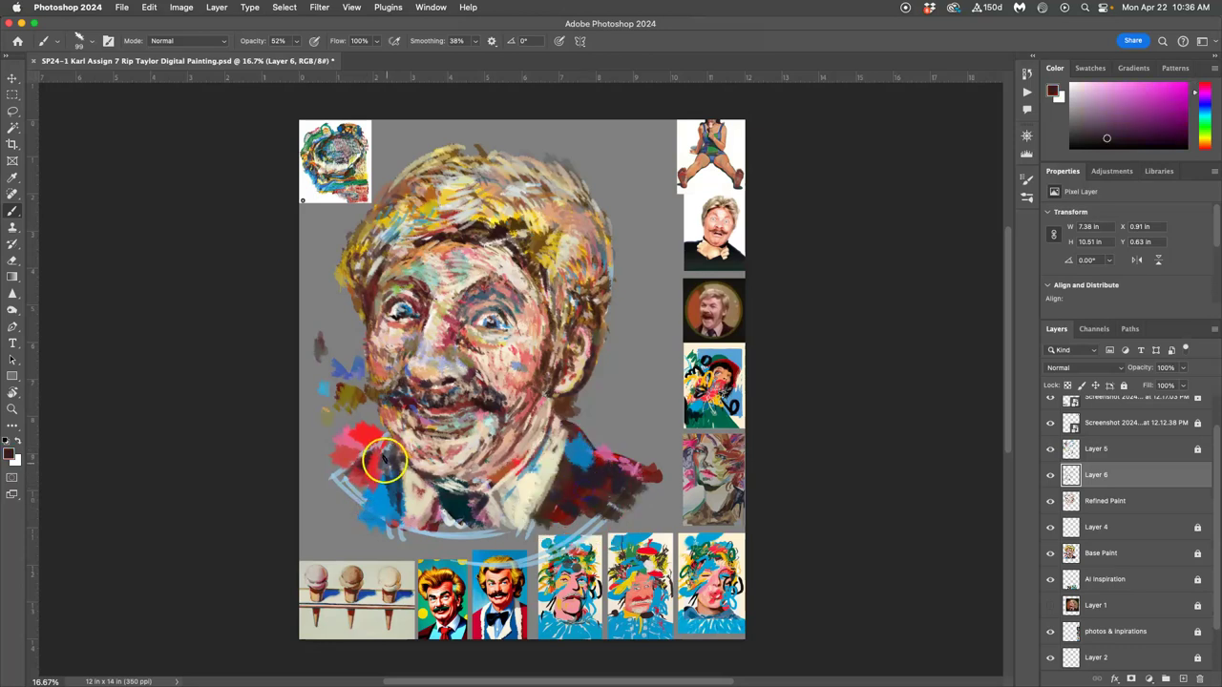
pyautogui.moveTo(379, 454); pyautogui.dragTo(373, 456)
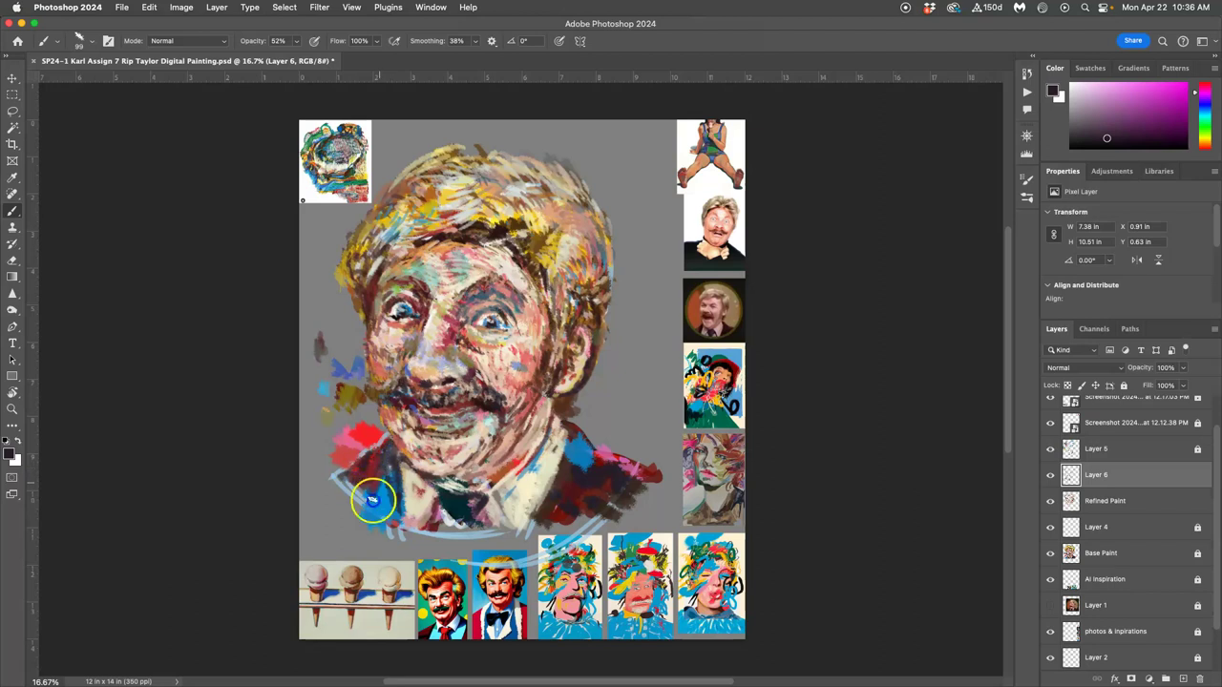
pyautogui.moveTo(372, 499); pyautogui.dragTo(380, 516)
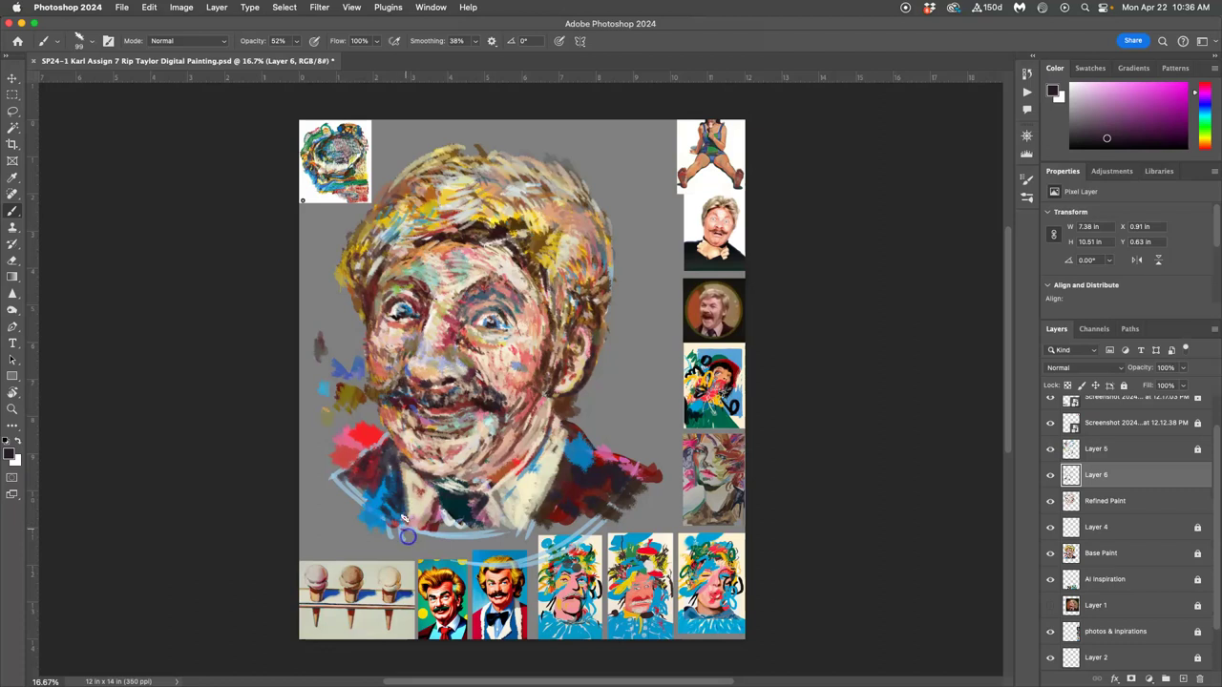
# - Show the Navigator and zoom the portrait in to 74.08%
pyautogui.click(439, 16)
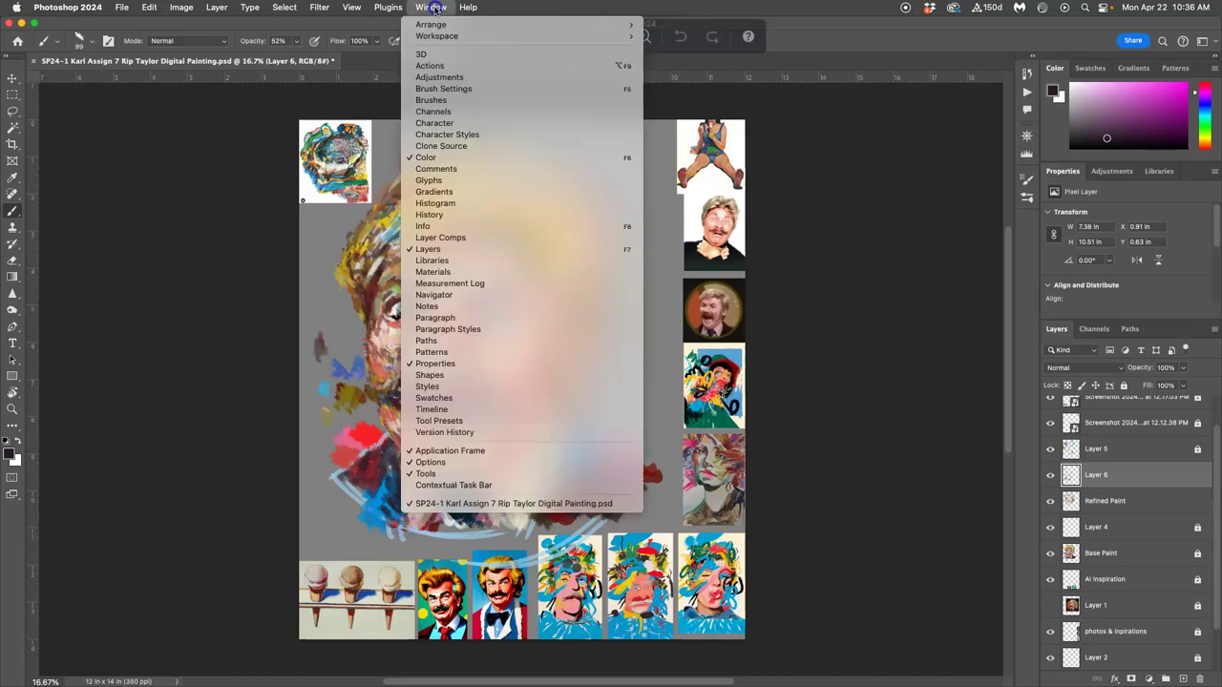
pyautogui.moveTo(468, 8)
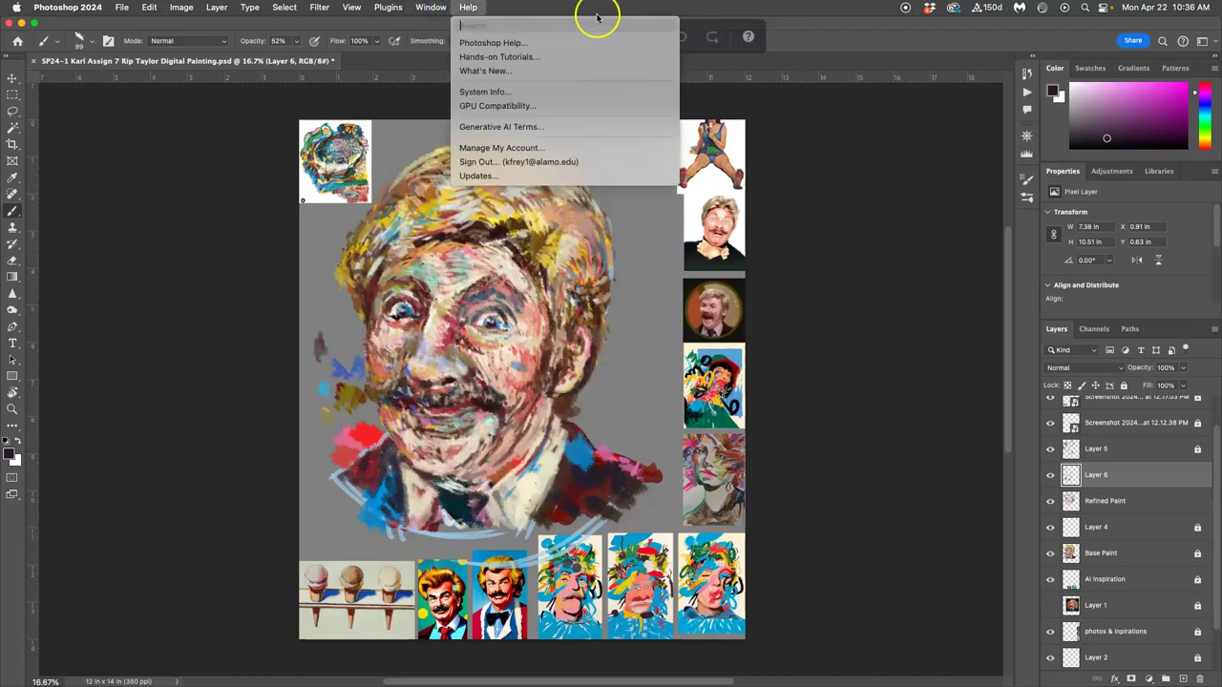
pyautogui.click(1026, 138)
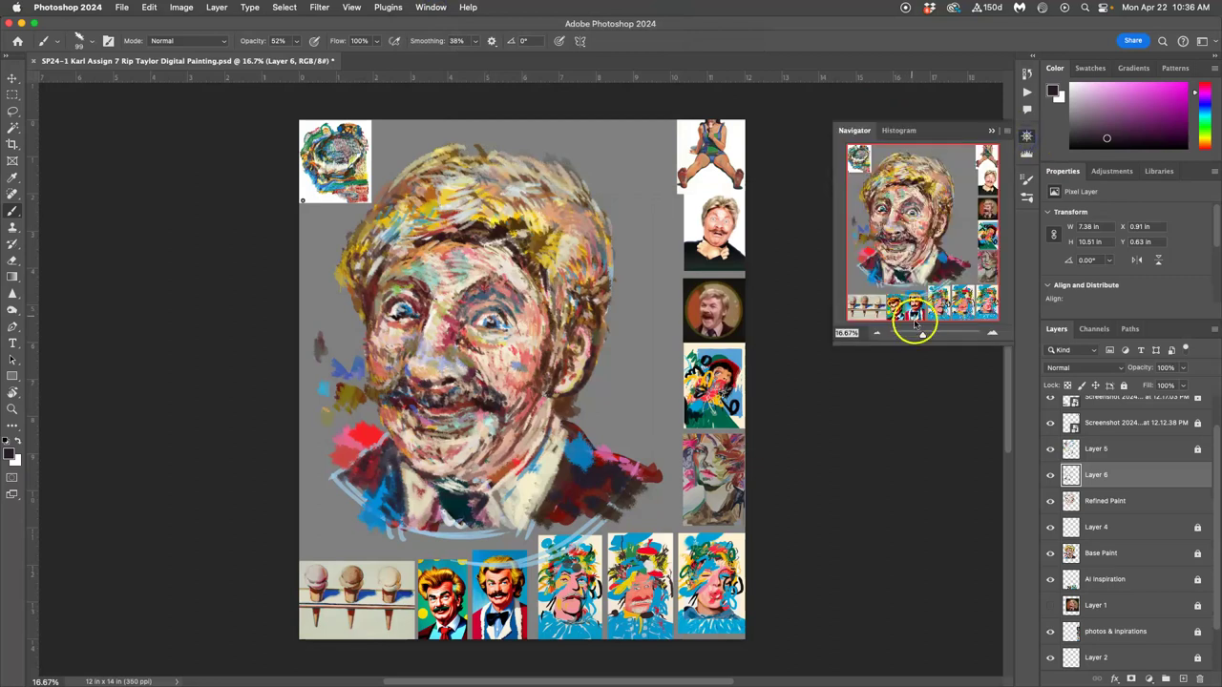
pyautogui.moveTo(922, 333); pyautogui.dragTo(932, 333)
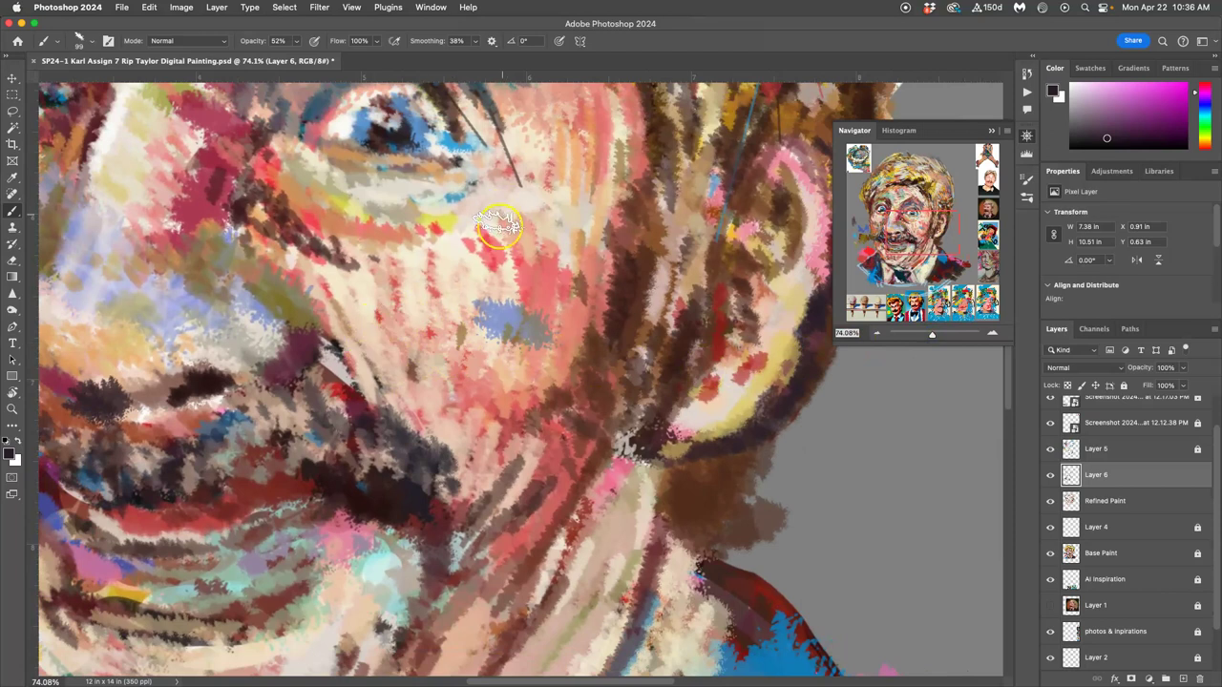
# - Examine the brushwork up close around the cheek, ear, hair, forehead and both eyes for areas needing refinement
pyautogui.moveTo(498, 235); pyautogui.dragTo(494, 402)
pyautogui.keyDown('alt'); pyautogui.click(521, 313); pyautogui.keyUp('alt')
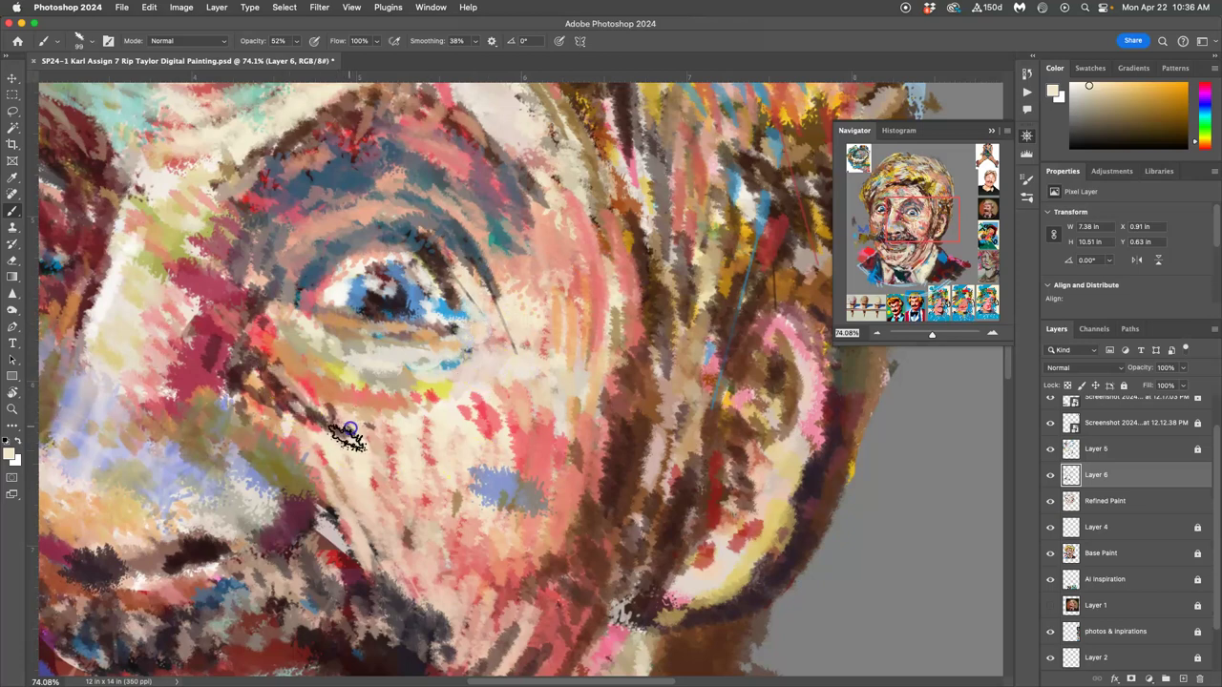
pyautogui.moveTo(300, 366); pyautogui.dragTo(569, 549)
pyautogui.moveTo(342, 353); pyautogui.dragTo(429, 559)
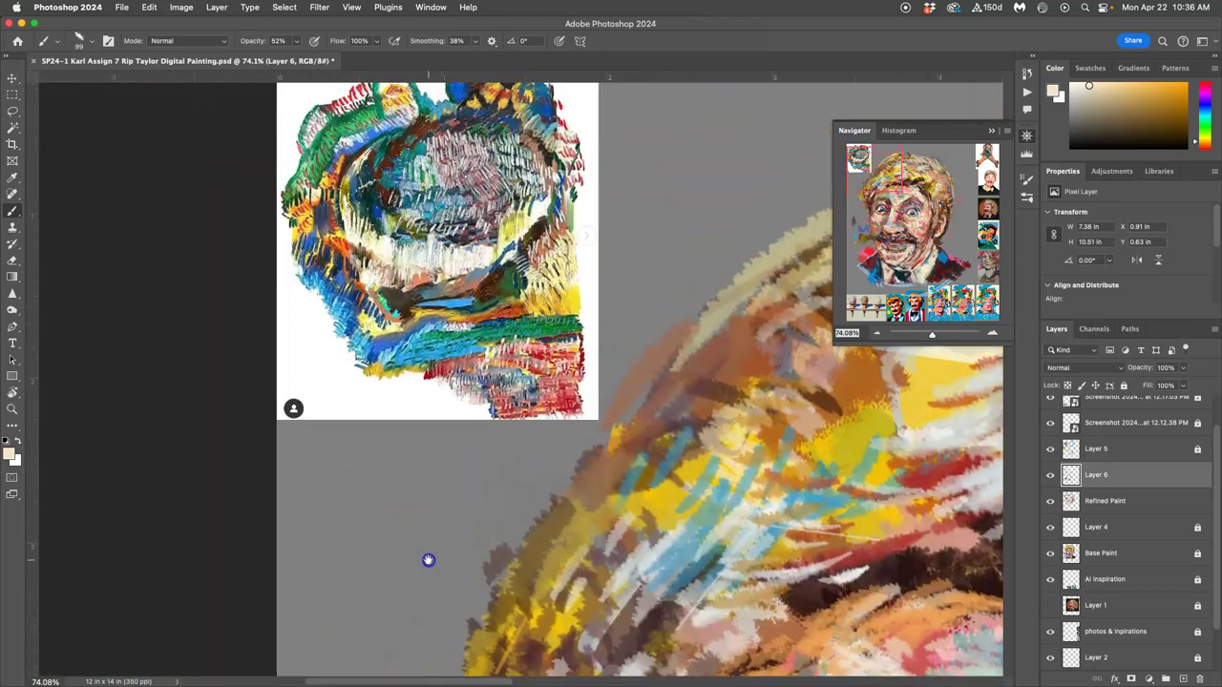
pyautogui.moveTo(499, 387); pyautogui.dragTo(333, 218)
pyautogui.scroll(-5, 501, 377)
pyautogui.hscroll(6, 501, 377)
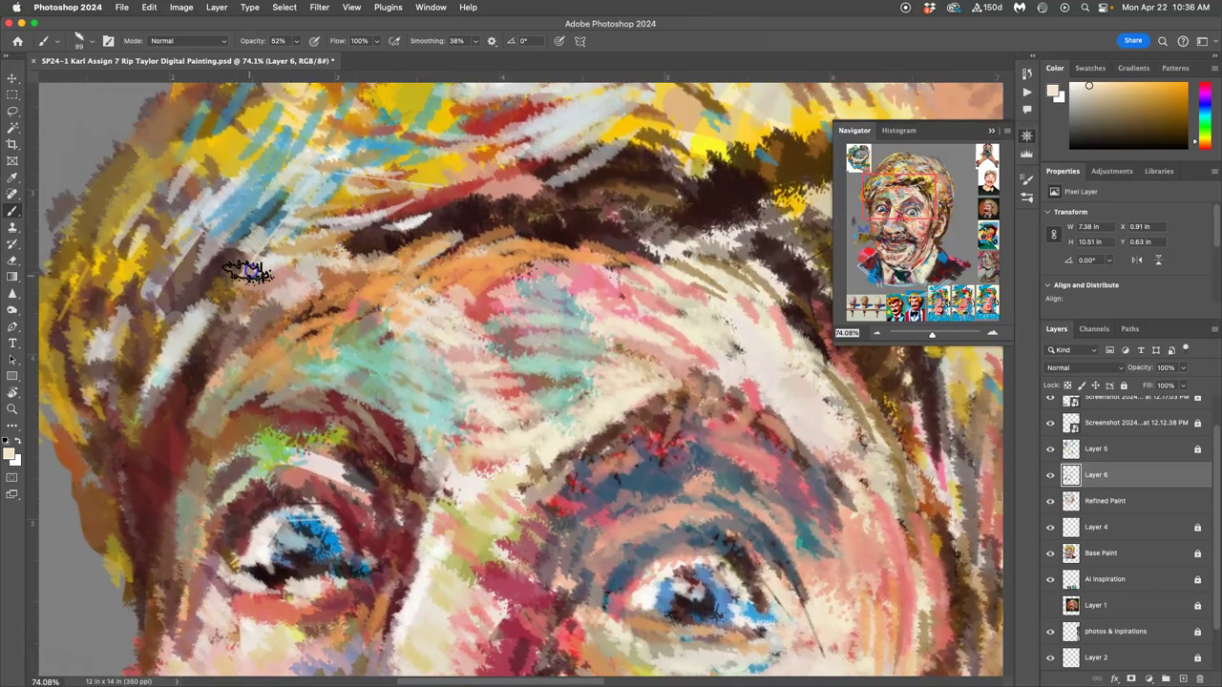
pyautogui.scroll(-8, 382, 350)
pyautogui.hscroll(-2, 403, 359)
pyautogui.scroll(1, 403, 359)
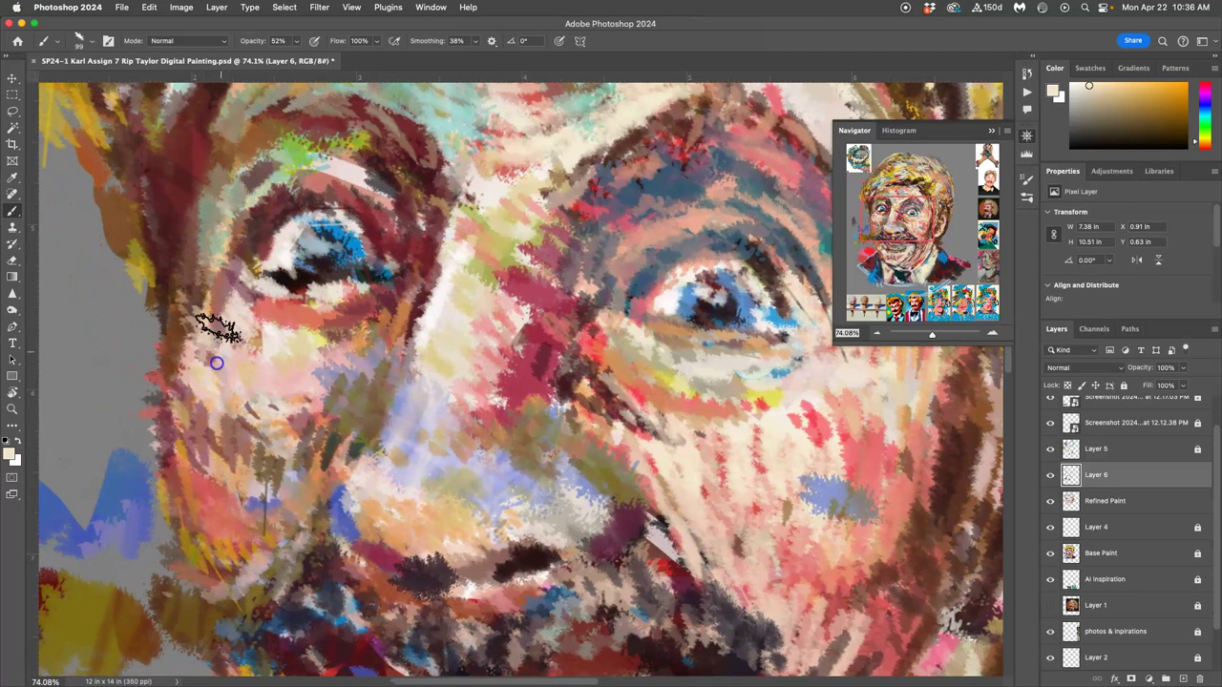
# - Set the brush to 35 px and 74% opacity, and cover the pale patch on the green-browed eye's upper lid with sampled reddish tones
pyautogui.click(95, 42)
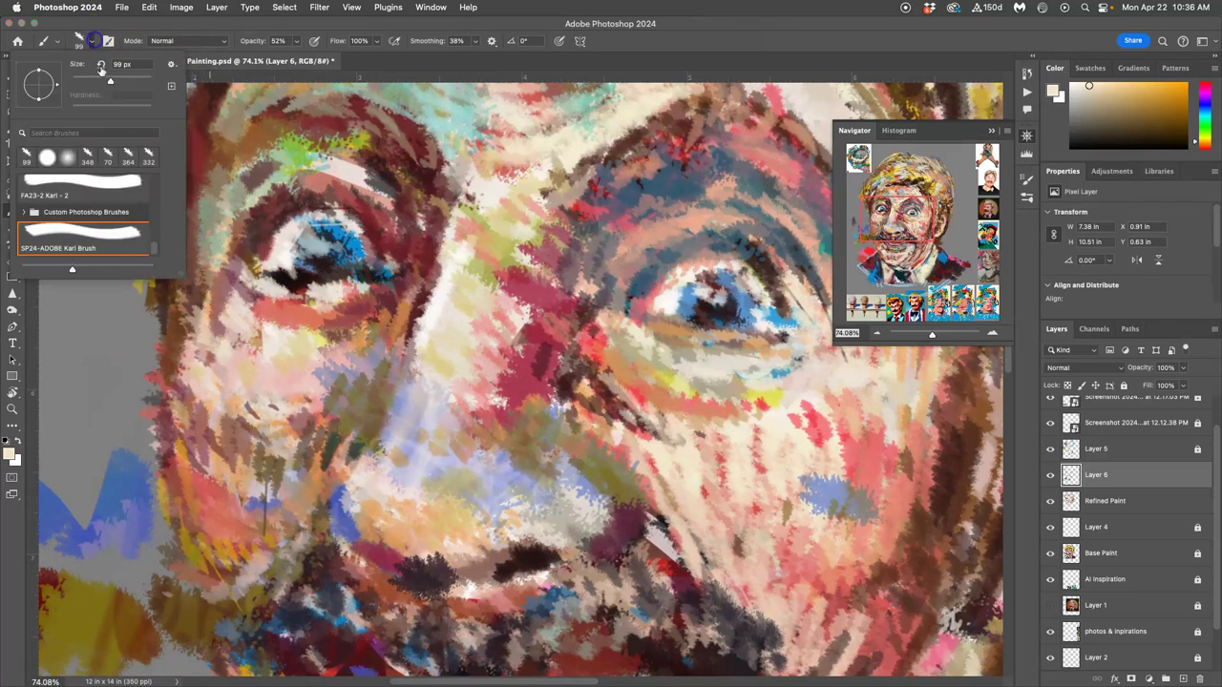
pyautogui.click(296, 41)
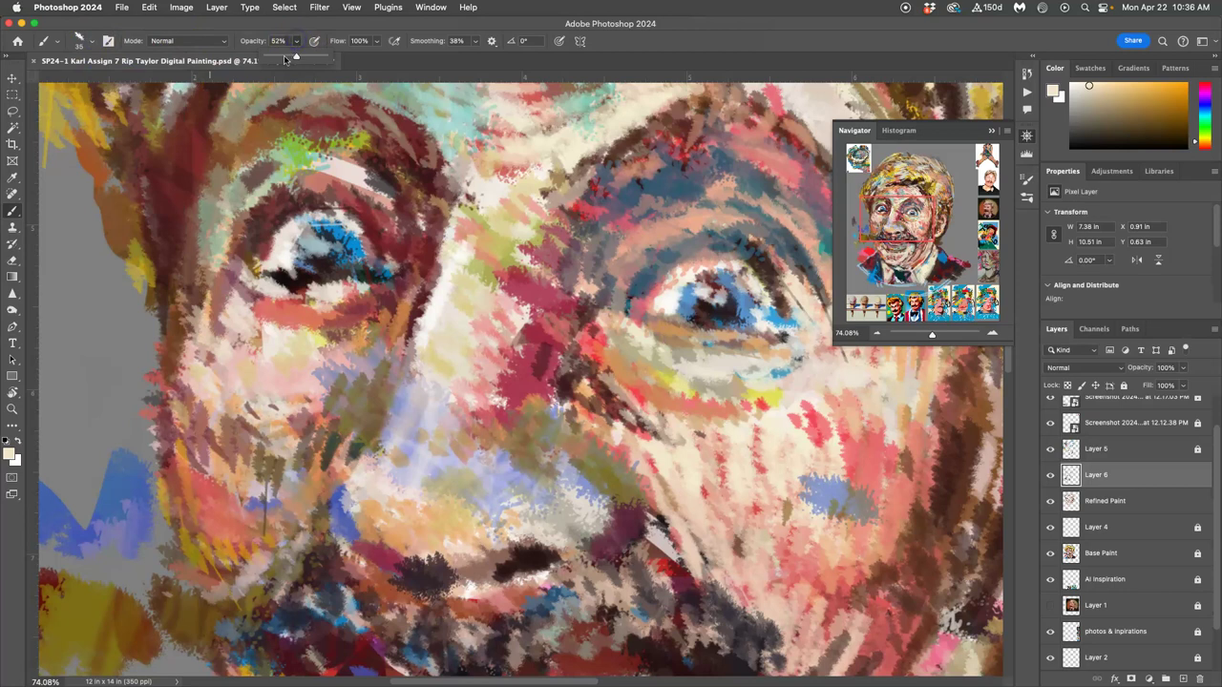
pyautogui.keyDown('alt'); pyautogui.click(341, 179); pyautogui.keyUp('alt')
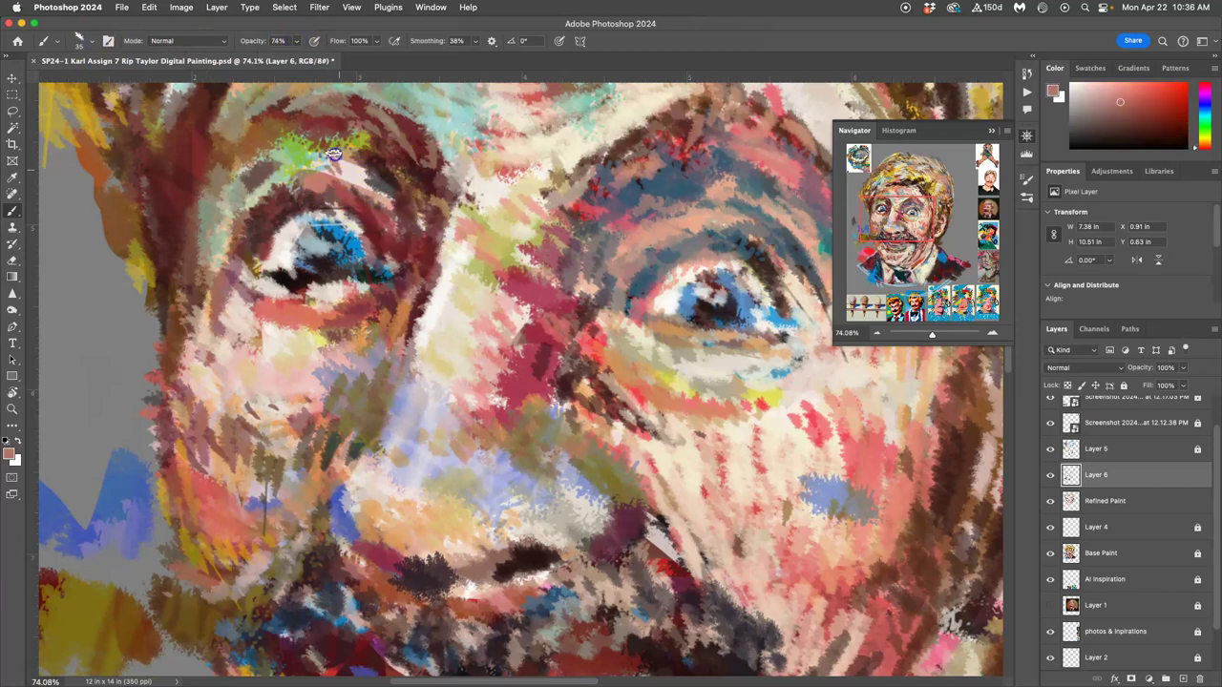
pyautogui.keyDown('alt'); pyautogui.click(381, 214); pyautogui.keyUp('alt')
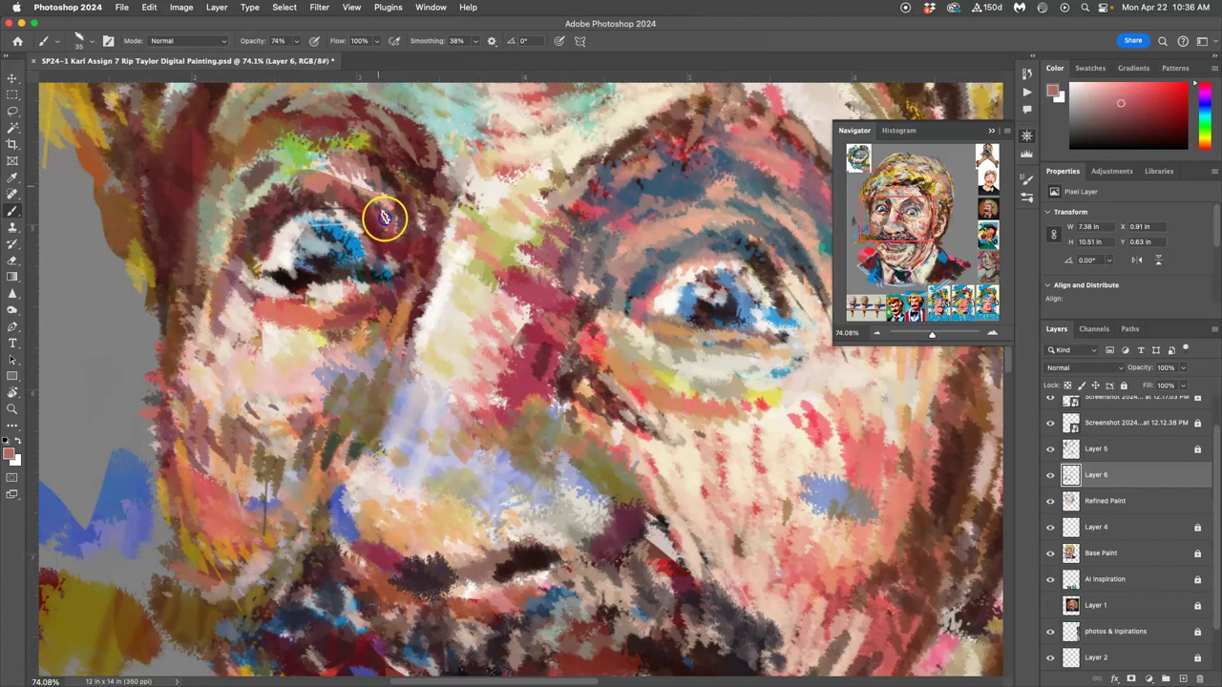
pyautogui.keyDown('alt'); pyautogui.click(373, 211); pyautogui.keyUp('alt')
pyautogui.moveTo(359, 207)
pyautogui.mouseDown()
pyautogui.moveTo(341, 171)
pyautogui.moveTo(369, 176)
pyautogui.moveTo(395, 212)
pyautogui.mouseUp()
# - Layer fine mint-green and muted red strokes, sampled from around the brow, across the same upper eyelid
pyautogui.keyDown('alt'); pyautogui.click(306, 155); pyautogui.keyUp('alt')
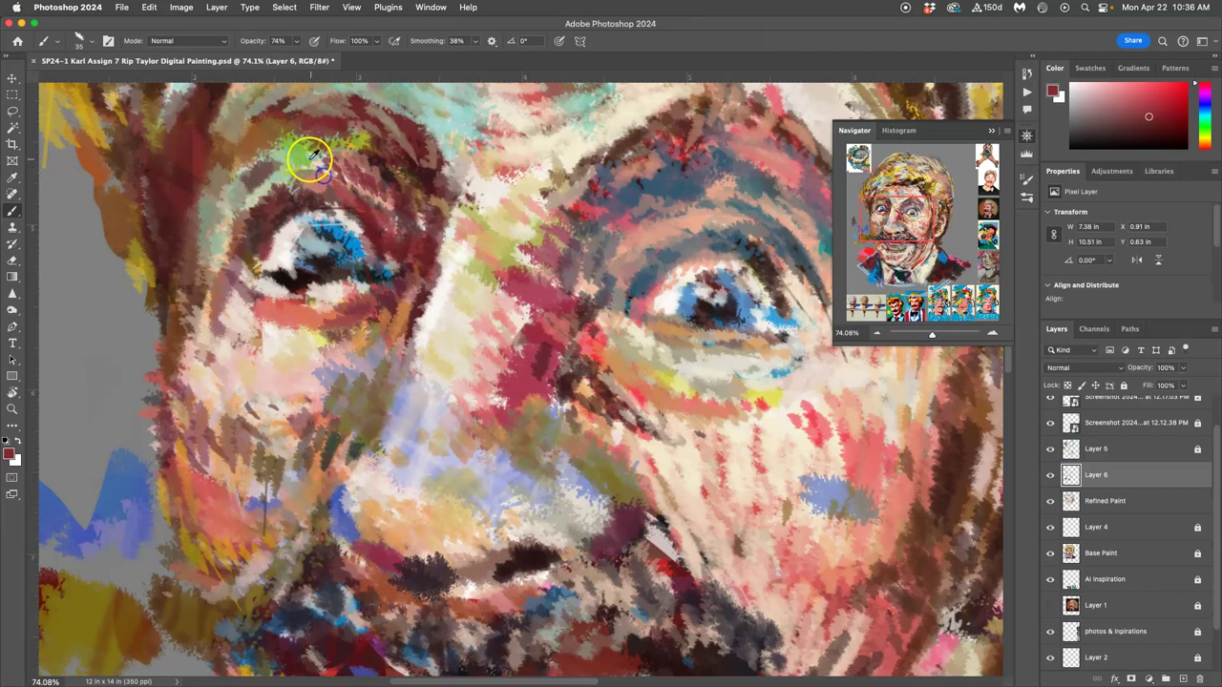
pyautogui.moveTo(338, 156); pyautogui.dragTo(391, 218)
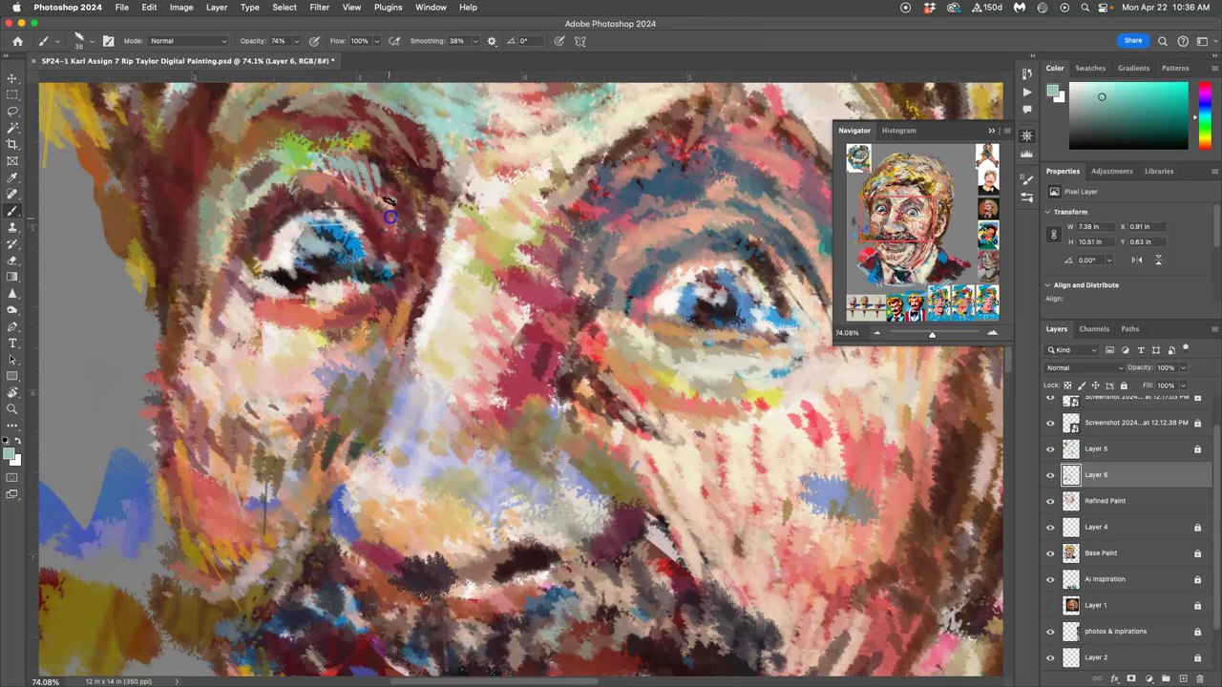
pyautogui.keyDown('alt'); pyautogui.click(395, 223); pyautogui.keyUp('alt')
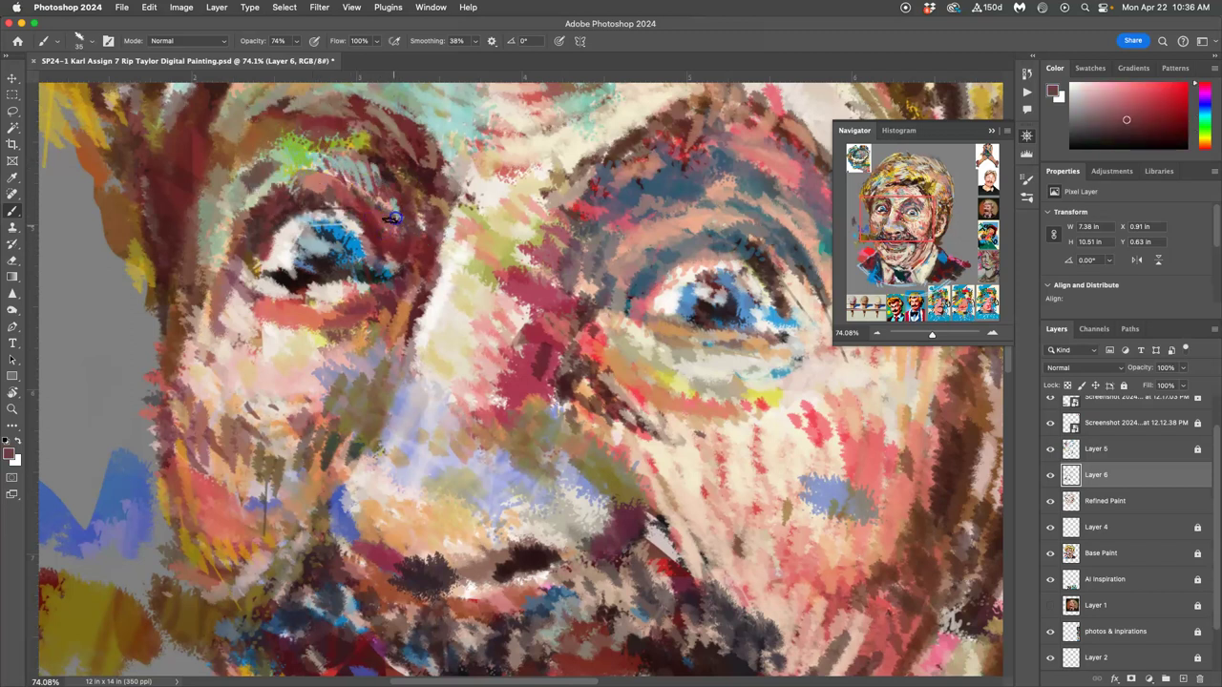
pyautogui.keyDown('alt'); pyautogui.click(368, 202); pyautogui.keyUp('alt')
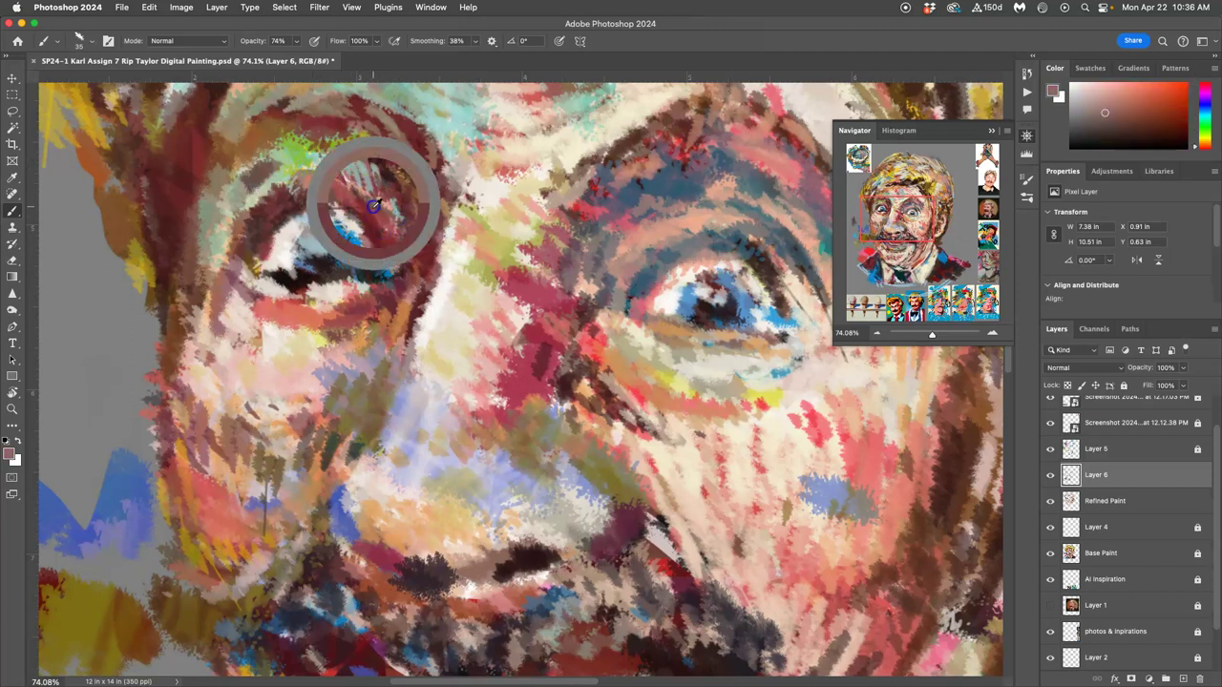
pyautogui.keyDown('alt'); pyautogui.click(291, 174); pyautogui.keyUp('alt')
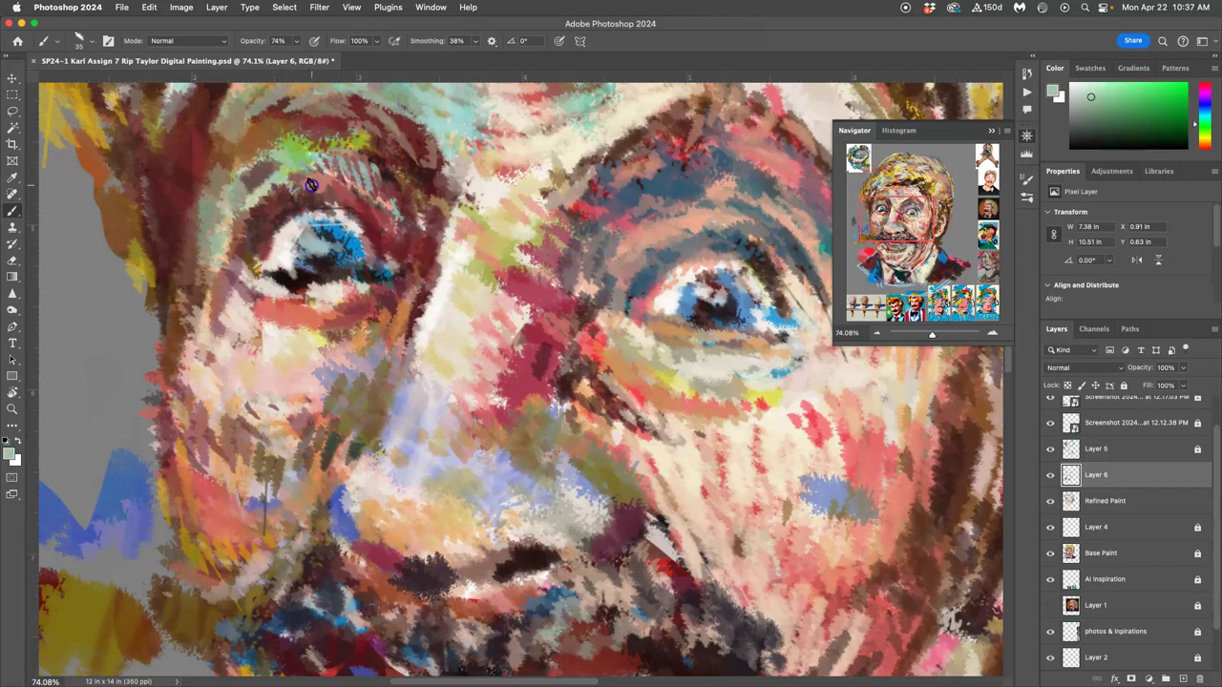
pyautogui.moveTo(344, 184); pyautogui.dragTo(394, 236)
pyautogui.moveTo(391, 187); pyautogui.dragTo(393, 189)
# - Darken the green-browed eye's inner corner and the adjoining side of the nose with sampled dark red strokes
pyautogui.keyDown('alt'); pyautogui.click(386, 270); pyautogui.keyUp('alt')
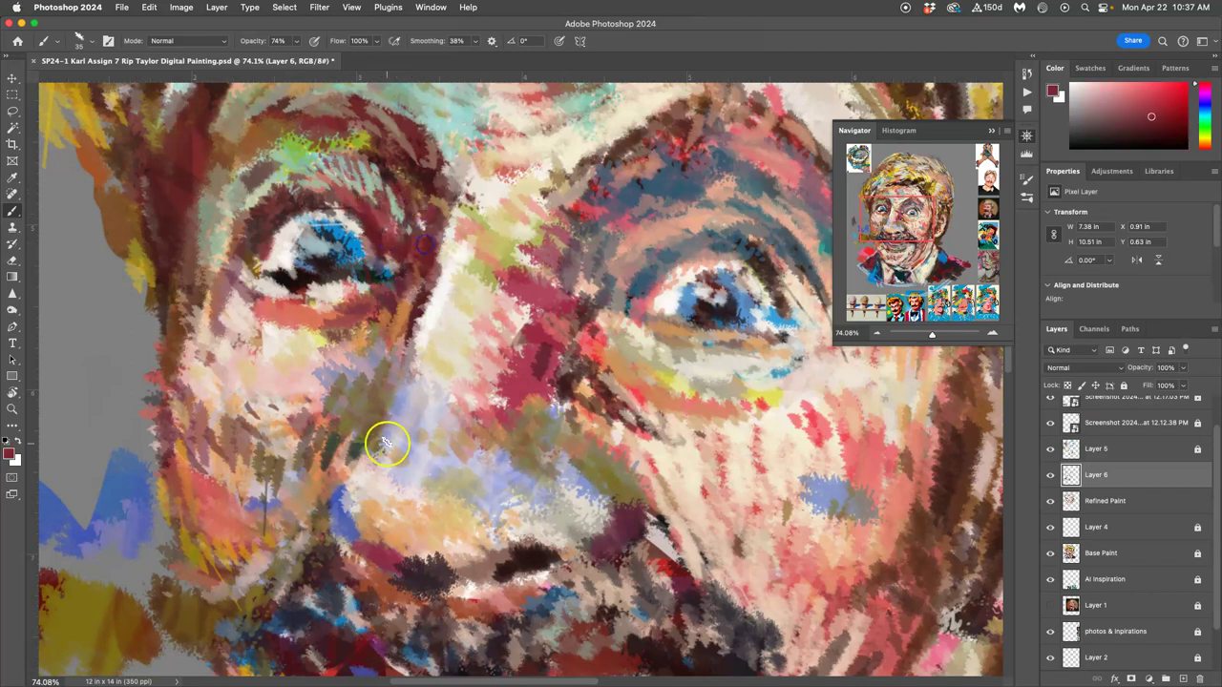
pyautogui.keyDown('alt'); pyautogui.click(371, 370); pyautogui.keyUp('alt')
pyautogui.keyDown('alt'); pyautogui.click(413, 322); pyautogui.keyUp('alt')
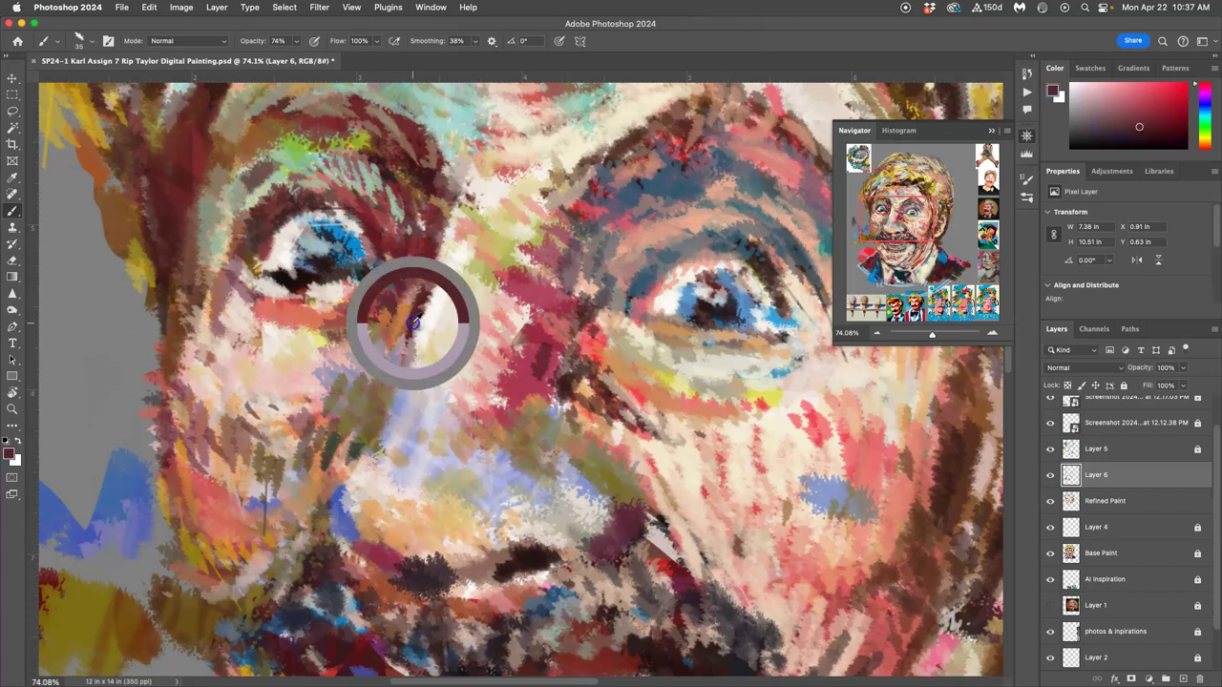
pyautogui.moveTo(401, 346)
pyautogui.mouseDown()
pyautogui.moveTo(373, 403)
pyautogui.moveTo(360, 383)
pyautogui.moveTo(337, 410)
pyautogui.moveTo(408, 327)
pyautogui.mouseUp()
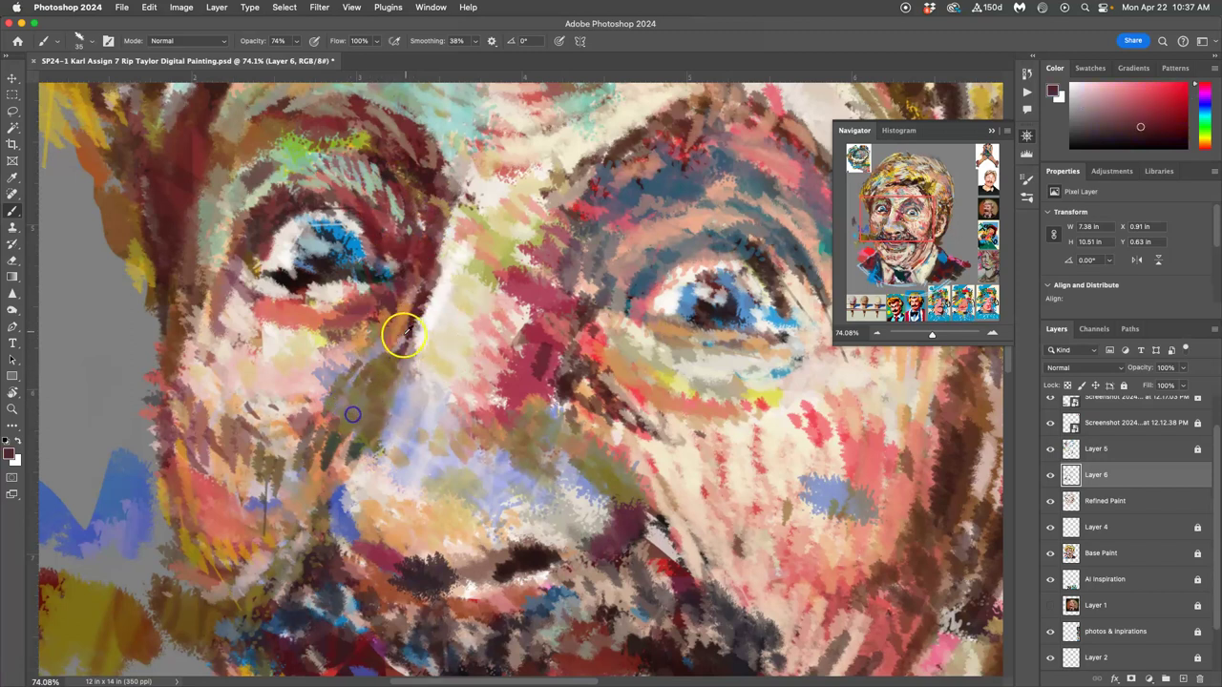
# - Add mauve and plum strokes, sampled from around the nose, along the crease beside the nose and across the adjacent cheek
pyautogui.keyDown('alt'); pyautogui.click(376, 421); pyautogui.keyUp('alt')
pyautogui.keyDown('alt'); pyautogui.click(621, 518); pyautogui.keyUp('alt')
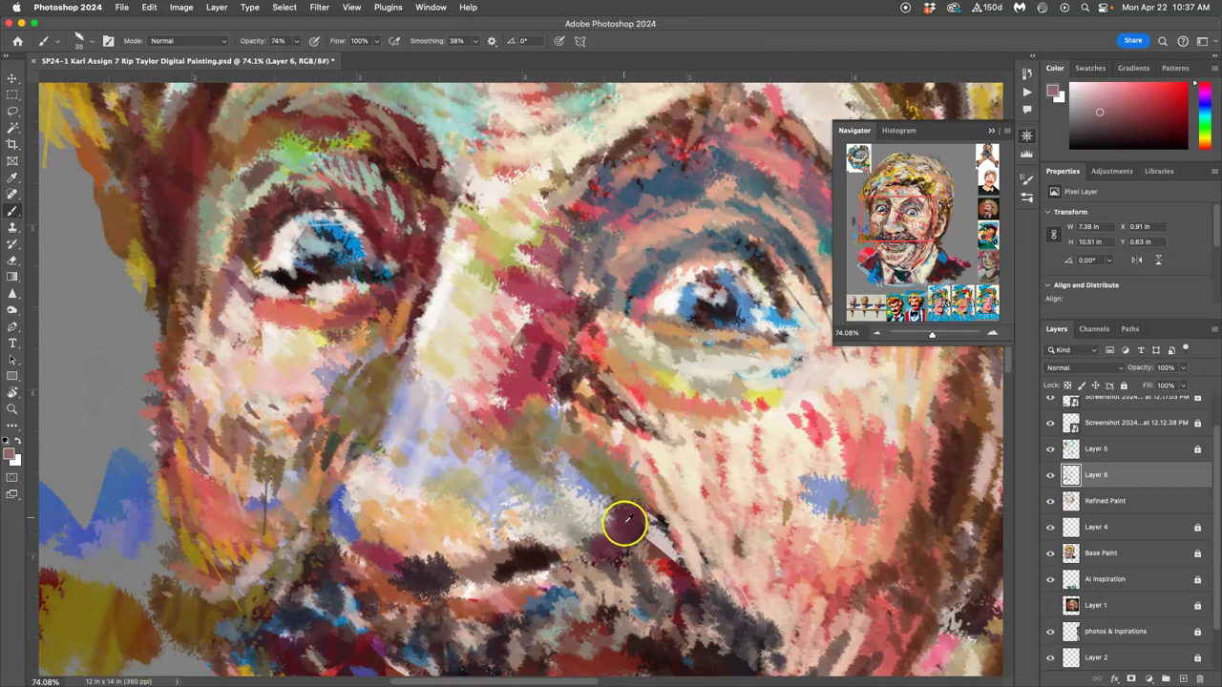
pyautogui.moveTo(341, 430); pyautogui.dragTo(339, 467)
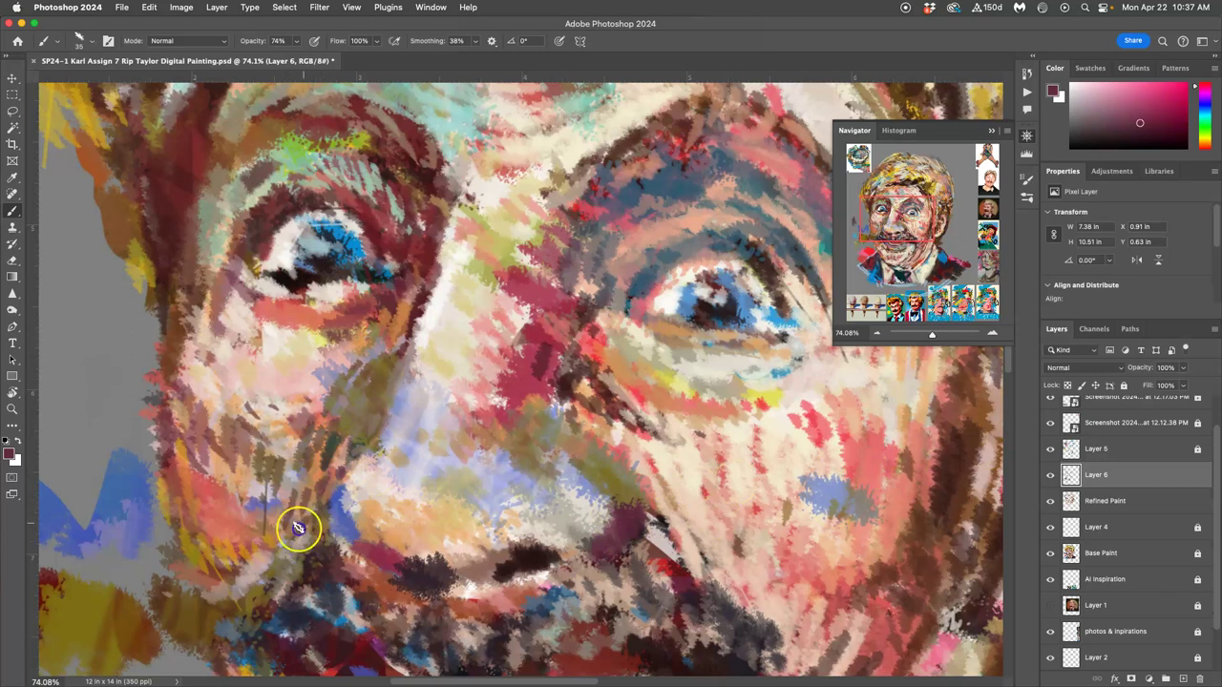
pyautogui.moveTo(252, 510)
pyautogui.mouseDown()
pyautogui.moveTo(270, 490)
pyautogui.moveTo(268, 505)
pyautogui.mouseUp()
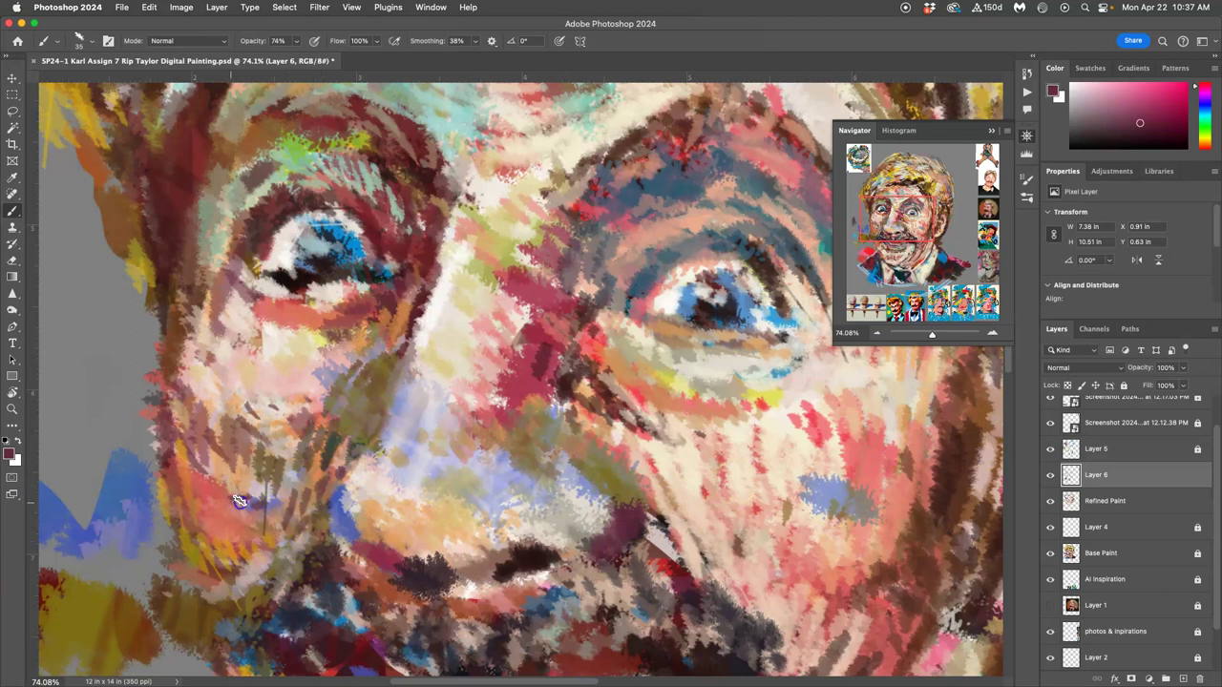
# - Paint dark brown strokes sampled from the blue-lidded eye's pupil along its upper lid and inner socket
pyautogui.keyDown('alt'); pyautogui.click(717, 260); pyautogui.keyUp('alt')
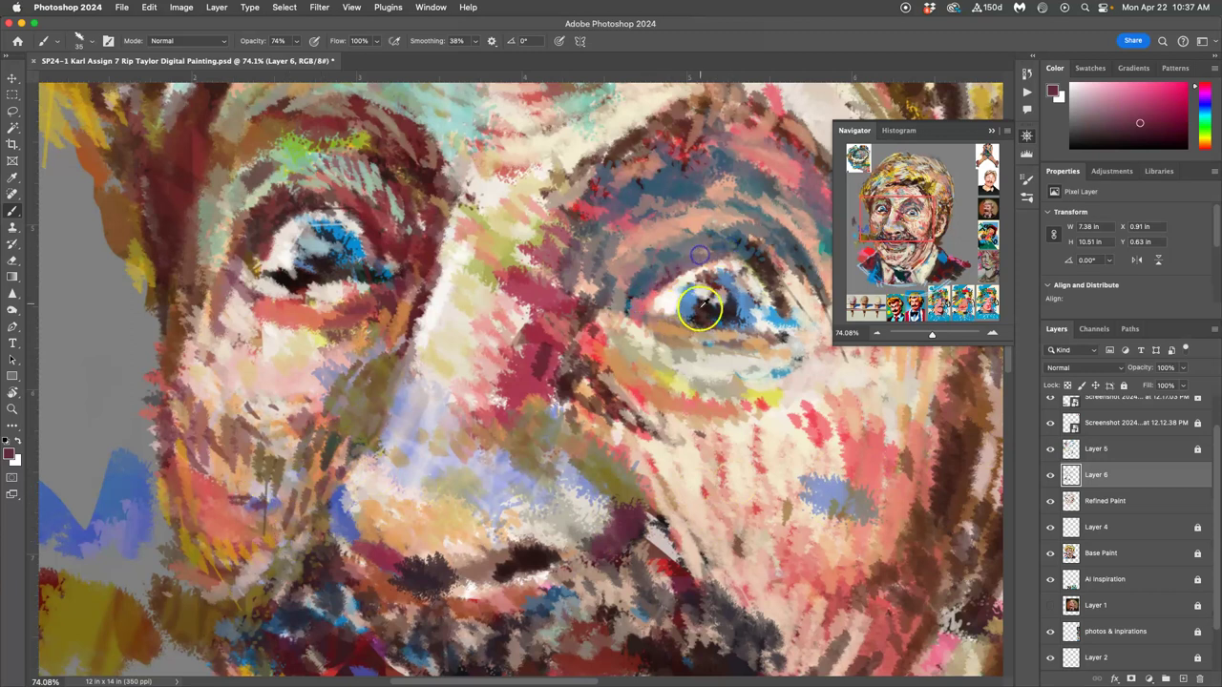
pyautogui.click(719, 308)
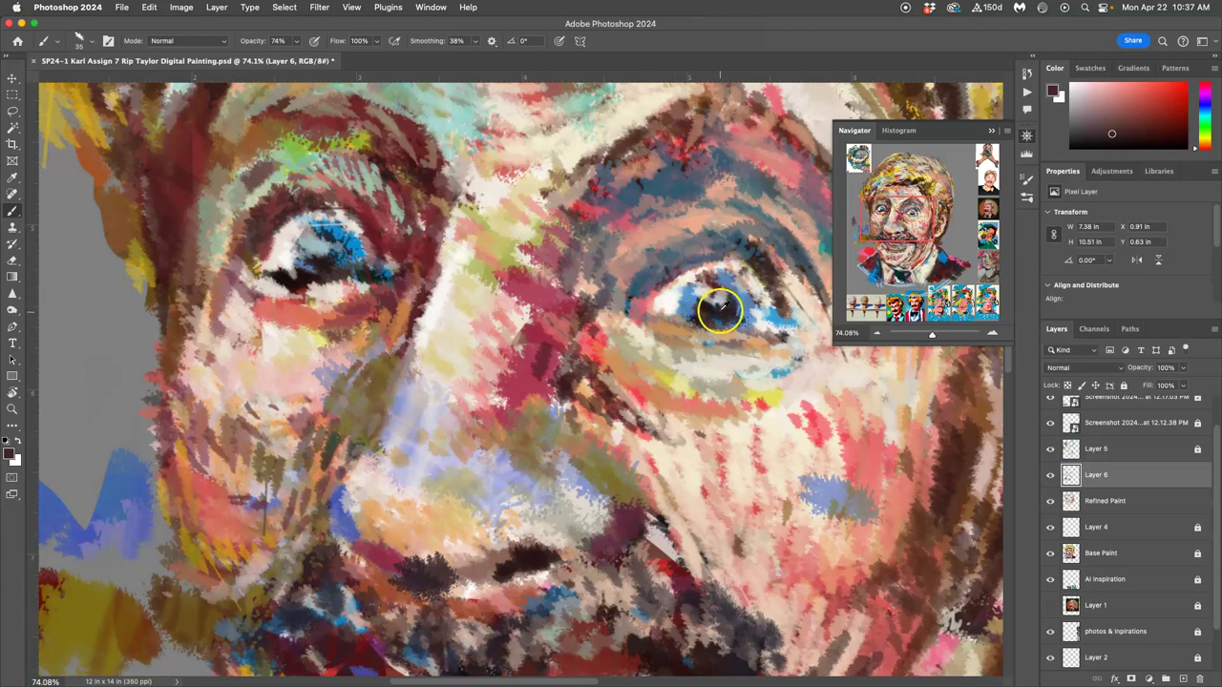
pyautogui.moveTo(675, 274); pyautogui.dragTo(679, 253)
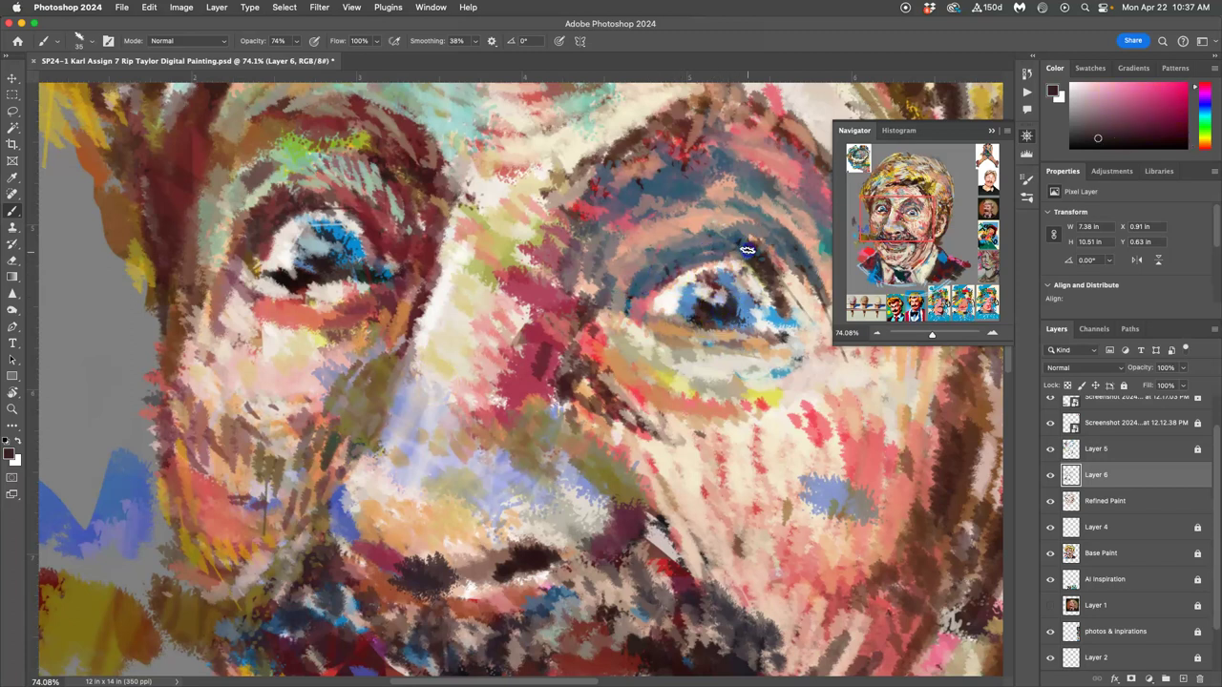
pyautogui.moveTo(638, 291)
pyautogui.mouseDown()
pyautogui.moveTo(649, 288)
pyautogui.moveTo(625, 239)
pyautogui.moveTo(704, 183)
pyautogui.mouseUp()
pyautogui.moveTo(593, 275); pyautogui.dragTo(578, 309)
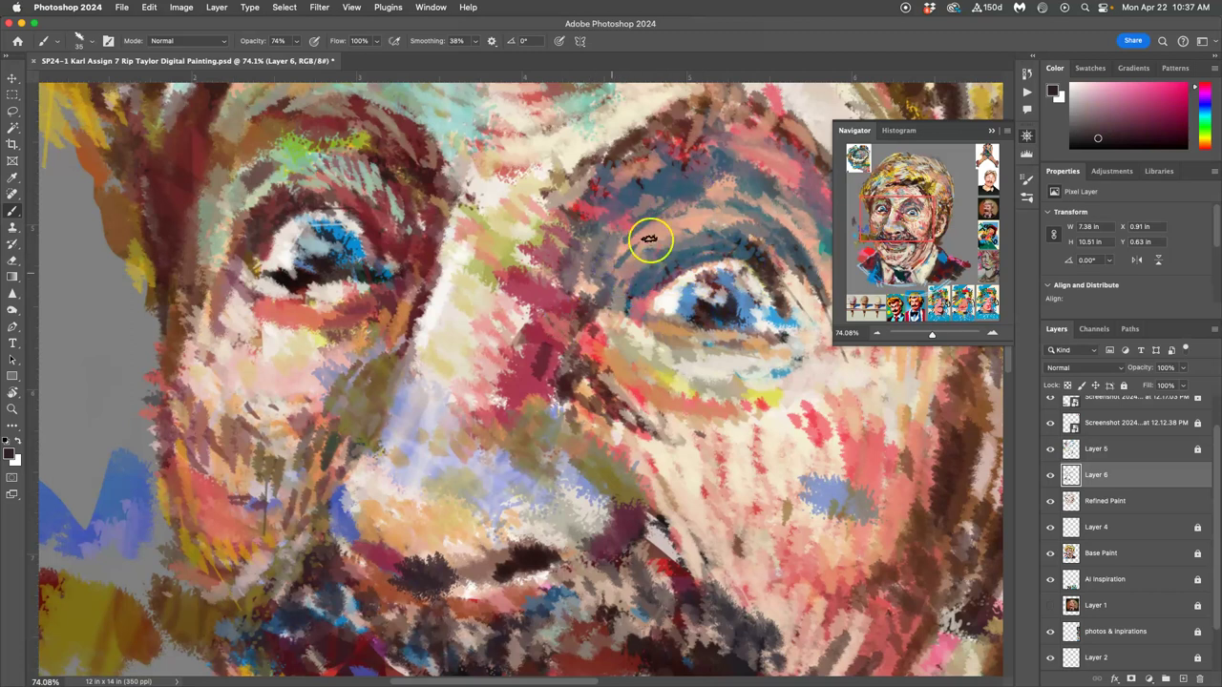
# - Highlight the same eye's upper lid with curved cream strokes sampled from the cheek below it
pyautogui.keyDown('alt'); pyautogui.click(729, 431); pyautogui.keyUp('alt')
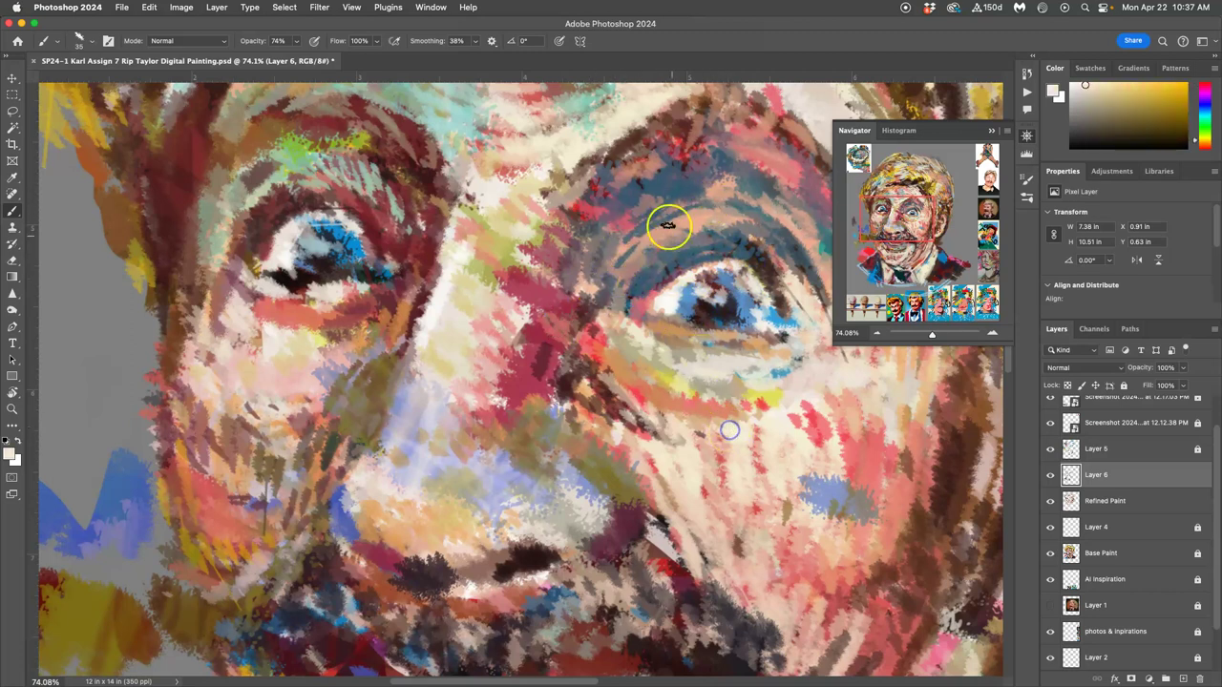
pyautogui.moveTo(669, 225); pyautogui.dragTo(615, 279)
pyautogui.keyDown('alt'); pyautogui.click(778, 417); pyautogui.keyUp('alt')
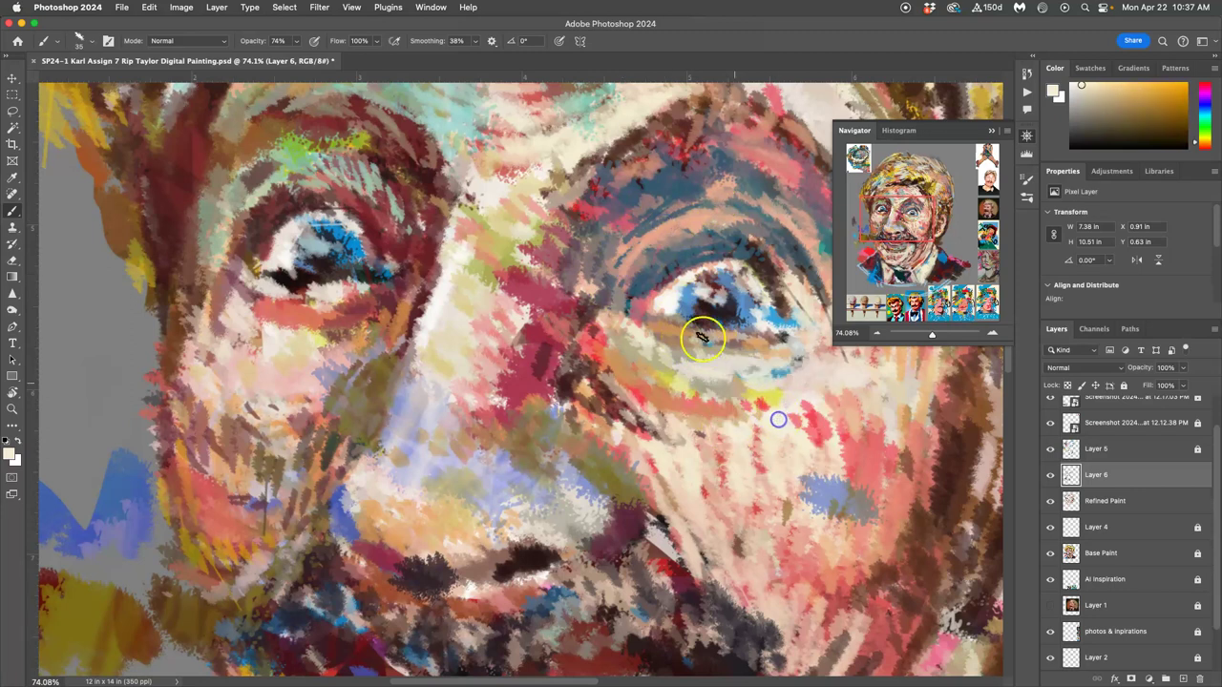
pyautogui.moveTo(649, 240); pyautogui.dragTo(623, 271)
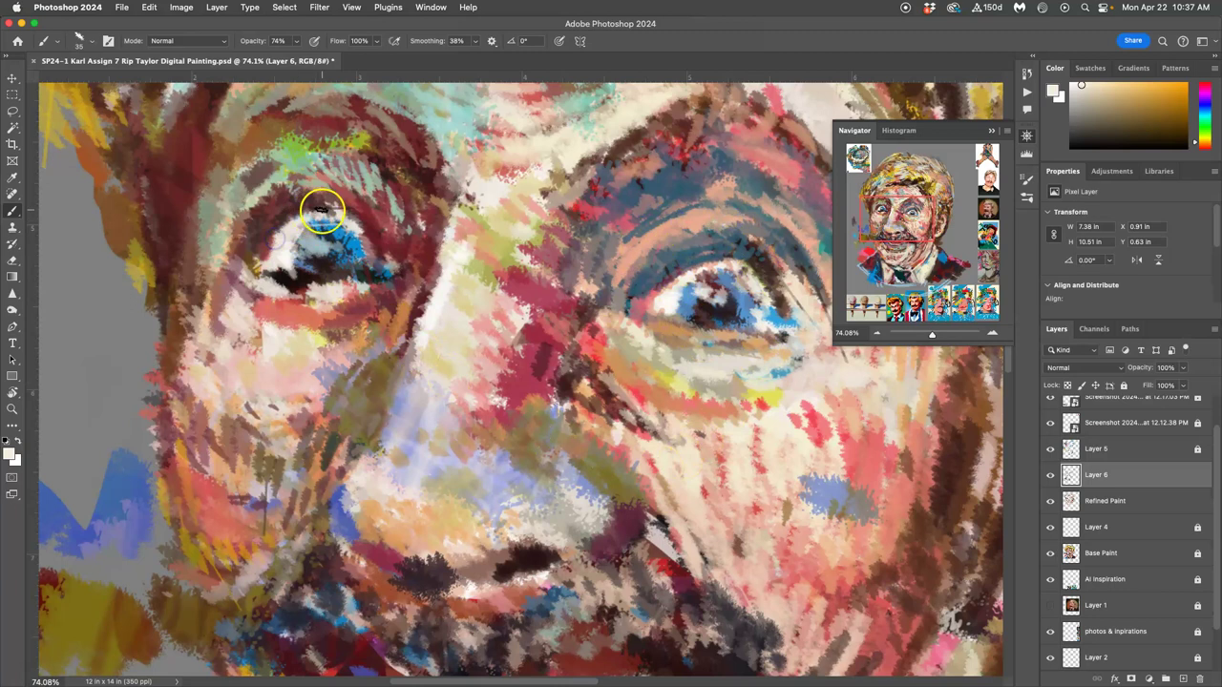
# - Sample near-black from the green-browed eye and darken the face's outer edge from temple to cheek
pyautogui.keyDown('alt'); pyautogui.click(292, 271); pyautogui.keyUp('alt')
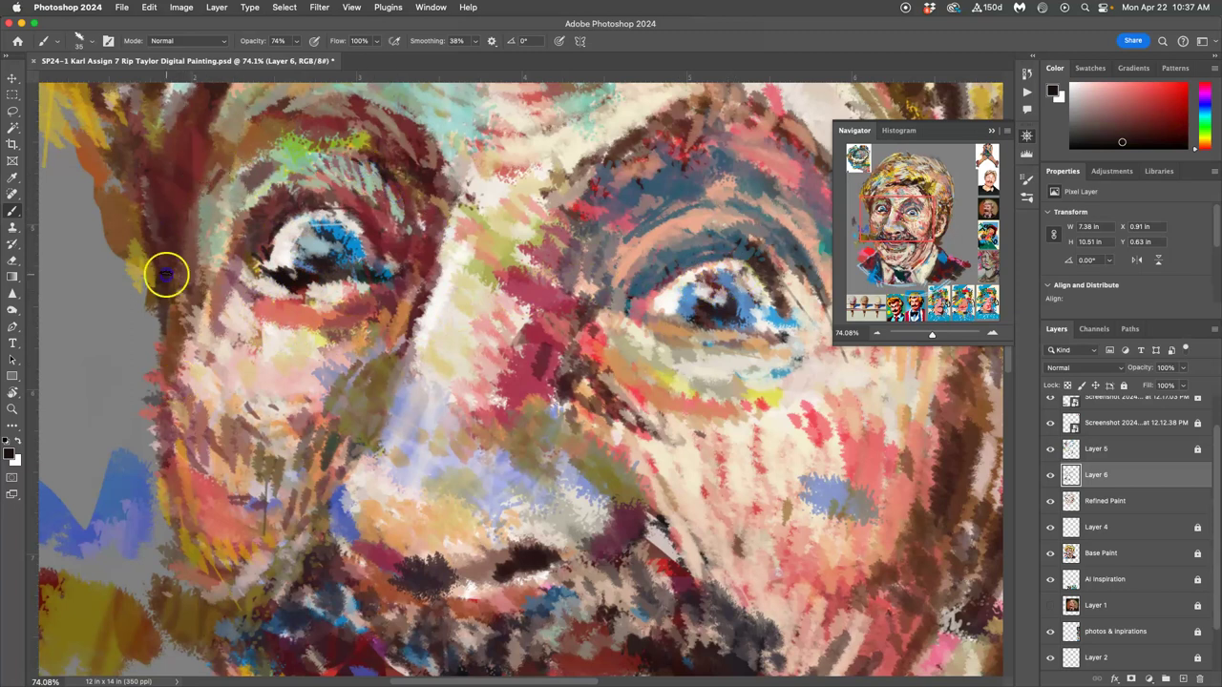
pyautogui.moveTo(175, 206); pyautogui.dragTo(165, 320)
pyautogui.moveTo(172, 238); pyautogui.dragTo(168, 375)
pyautogui.moveTo(173, 290); pyautogui.dragTo(161, 393)
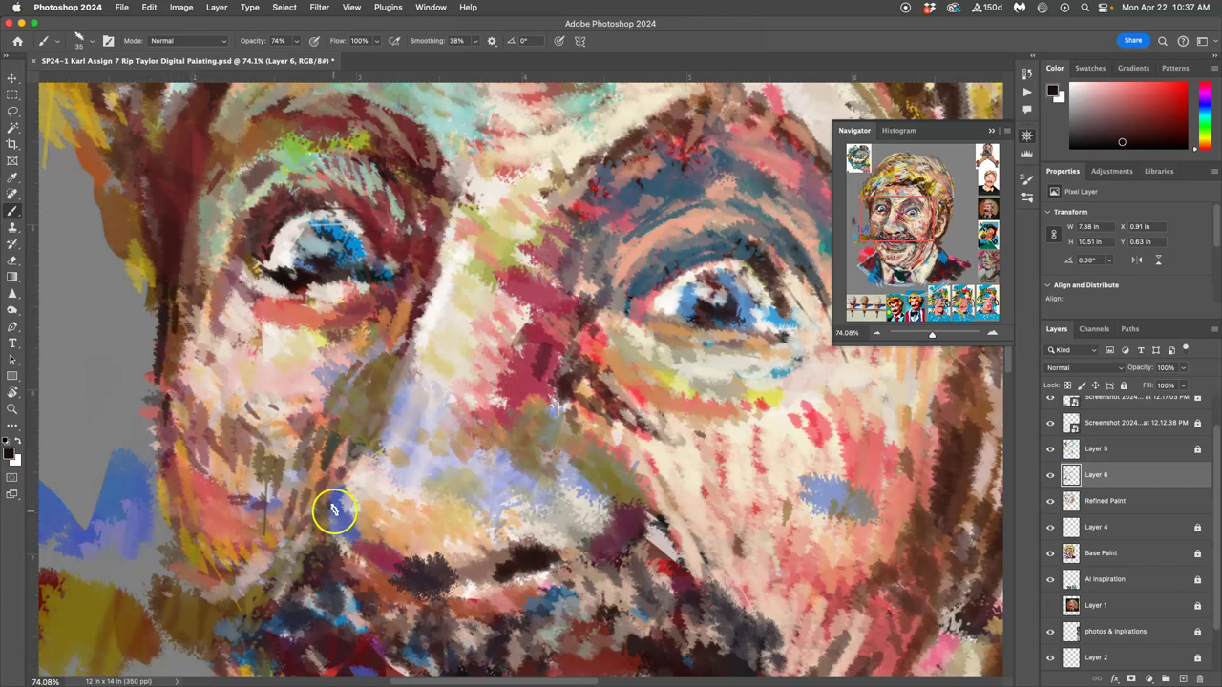
# - Define the nose's lower contour and nostril edges in near-black, and add sampled dark red strokes along its shaded side
pyautogui.moveTo(334, 510)
pyautogui.mouseDown()
pyautogui.moveTo(342, 557)
pyautogui.moveTo(359, 561)
pyautogui.moveTo(330, 520)
pyautogui.moveTo(377, 584)
pyautogui.mouseUp()
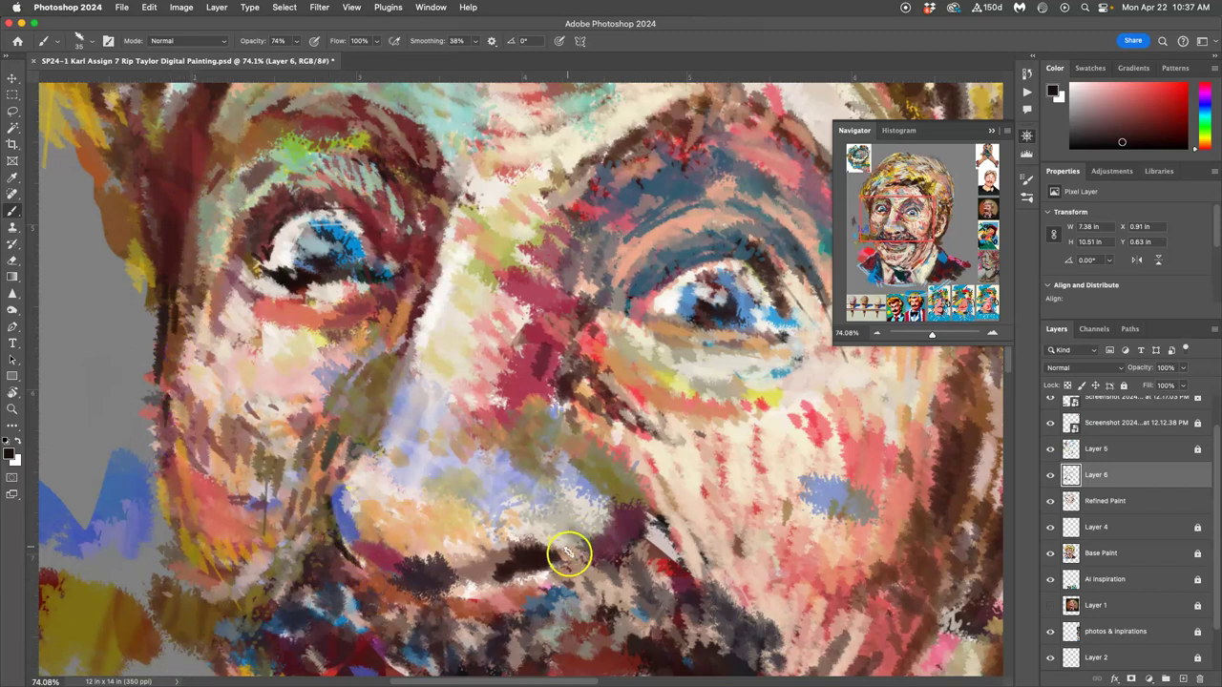
pyautogui.moveTo(547, 574)
pyautogui.mouseDown()
pyautogui.moveTo(646, 543)
pyautogui.moveTo(639, 494)
pyautogui.moveTo(584, 471)
pyautogui.moveTo(540, 498)
pyautogui.mouseUp()
pyautogui.keyDown('alt'); pyautogui.click(617, 413); pyautogui.keyUp('alt')
pyautogui.moveTo(547, 428); pyautogui.dragTo(524, 505)
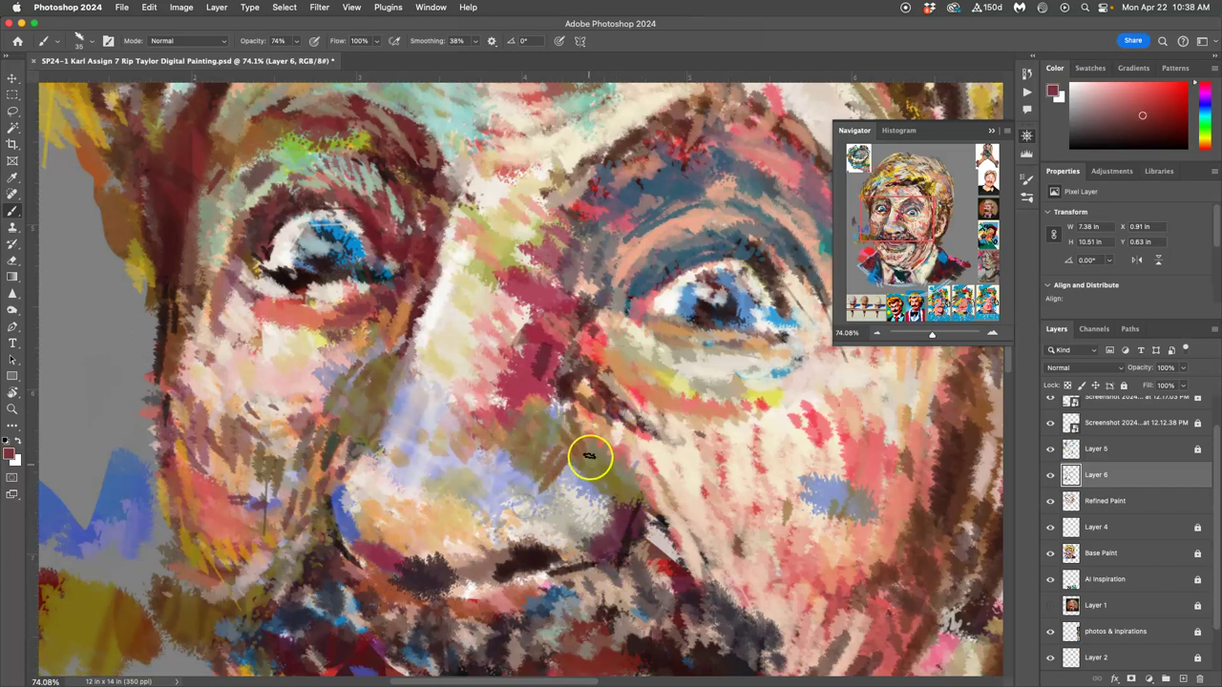
# - Examine the seated figure and ice cream cone references for their colored outlines, and compare them with the whole portrait
pyautogui.scroll(-4, 588, 456)
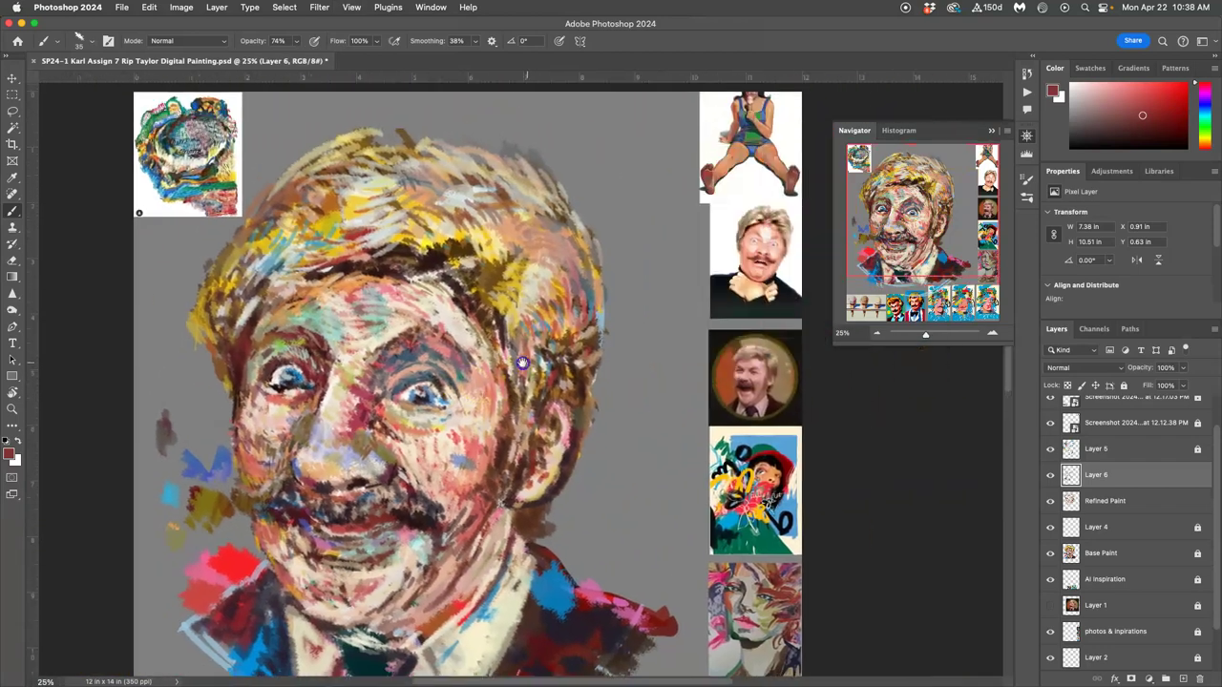
pyautogui.moveTo(522, 362); pyautogui.dragTo(484, 364)
pyautogui.moveTo(721, 191); pyautogui.dragTo(694, 248)
pyautogui.press('super+plus')
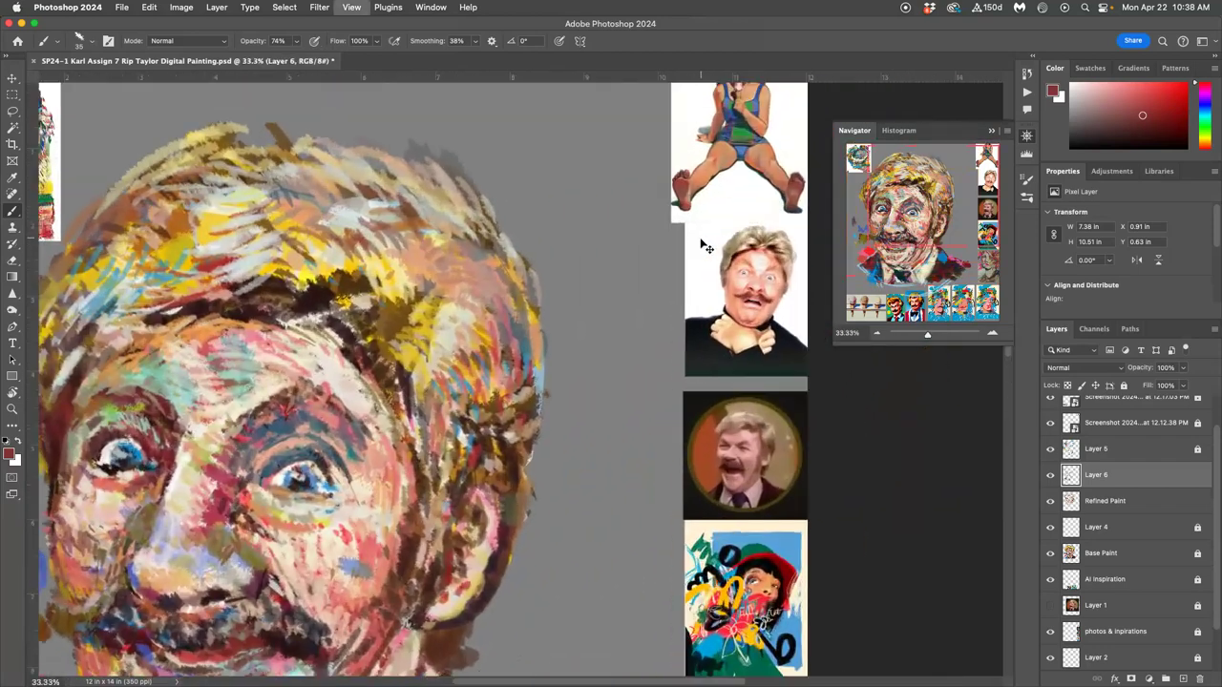
pyautogui.press('super+plus')
pyautogui.press('super+plus')
pyautogui.moveTo(737, 210); pyautogui.dragTo(526, 395)
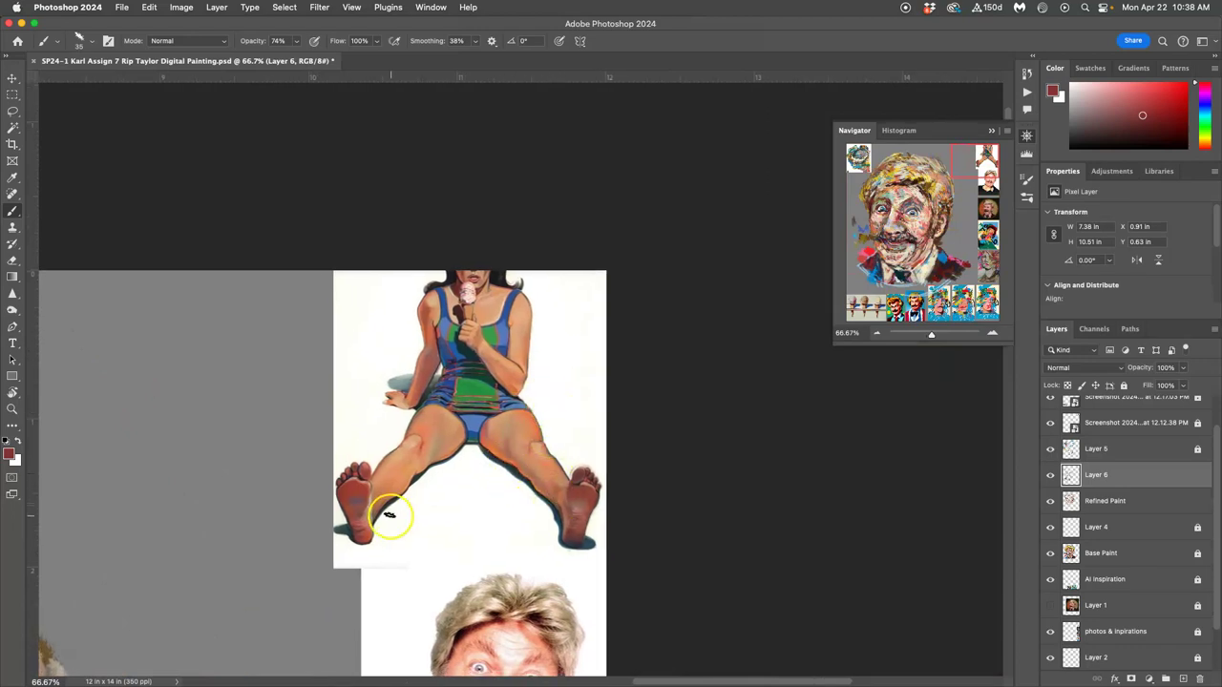
pyautogui.moveTo(445, 447)
pyautogui.mouseDown()
pyautogui.moveTo(477, 395)
pyautogui.moveTo(676, 248)
pyautogui.mouseUp()
pyautogui.moveTo(357, 509); pyautogui.dragTo(630, 219)
pyautogui.moveTo(458, 435); pyautogui.dragTo(591, 161)
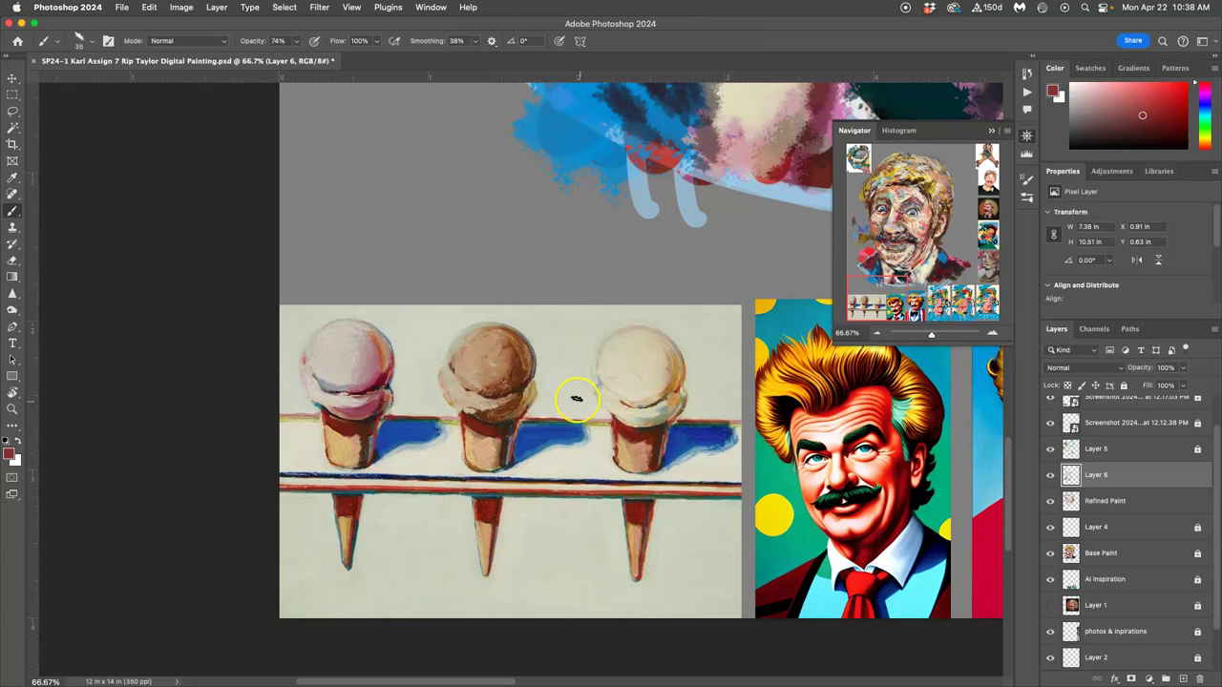
pyautogui.press('super+minus')
pyautogui.press('super+minus')
pyautogui.press('super+minus')
pyautogui.moveTo(624, 304); pyautogui.dragTo(477, 561)
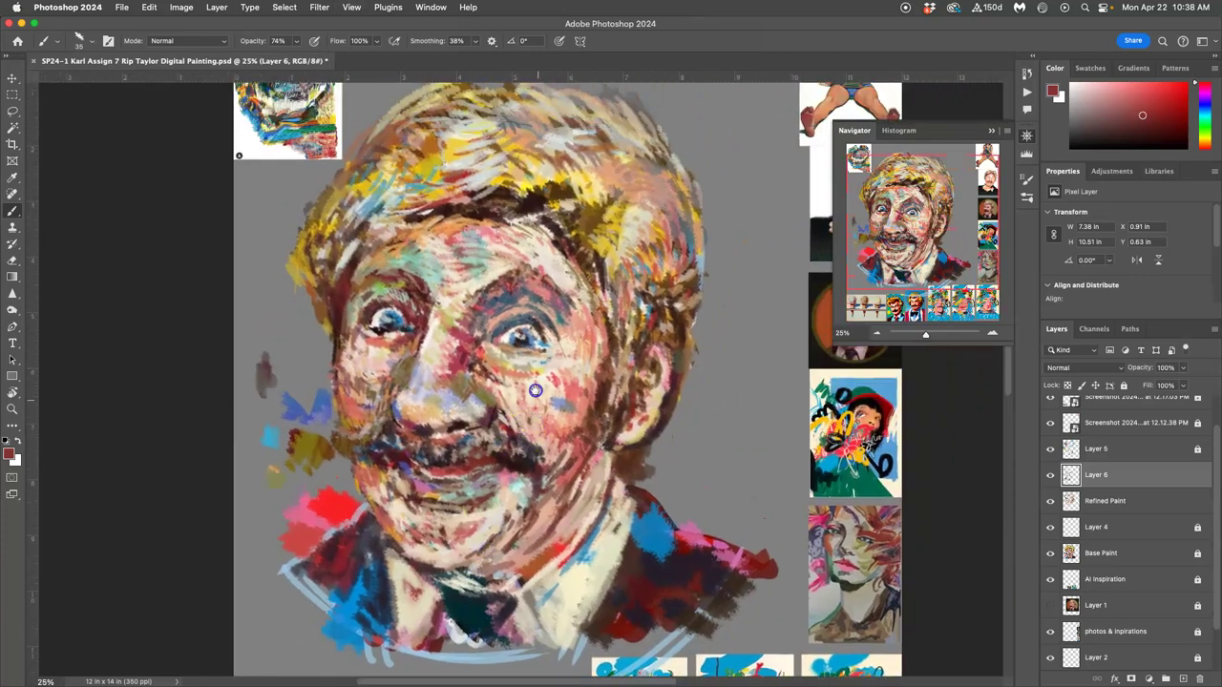
pyautogui.moveTo(535, 390); pyautogui.dragTo(519, 429)
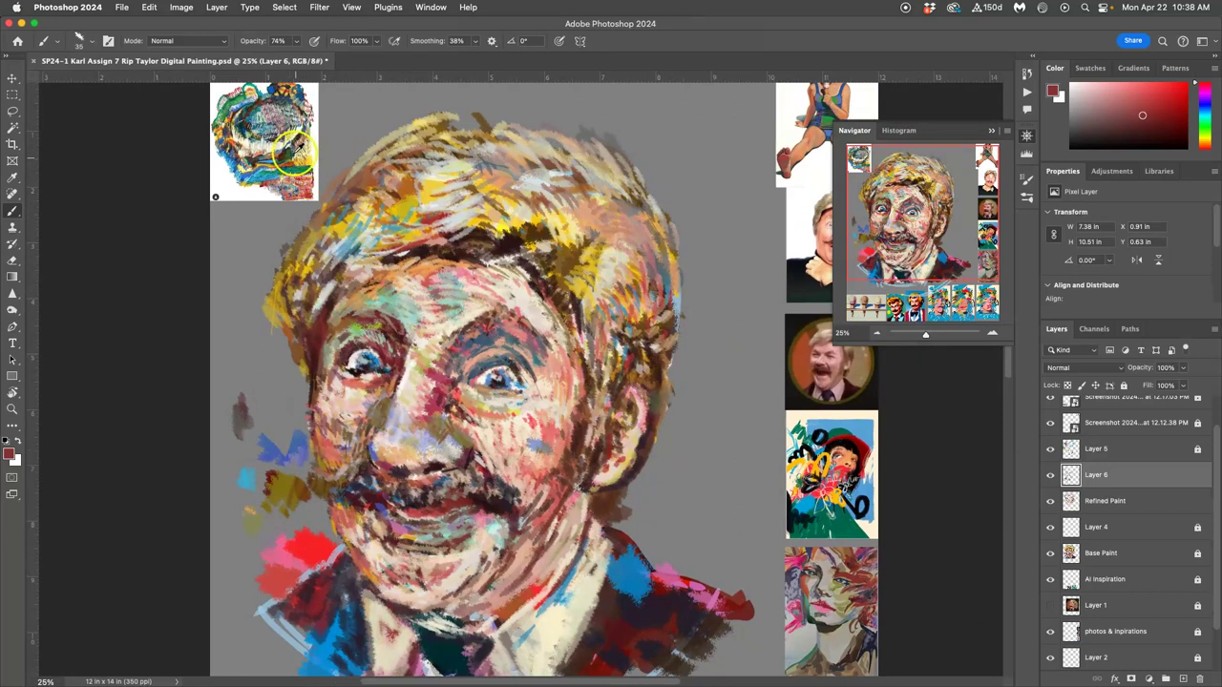
# - Outline the ear's outer and lower edge in bright blue sampled from the multicolored reference artwork
pyautogui.keyDown('alt'); pyautogui.click(273, 88); pyautogui.keyUp('alt')
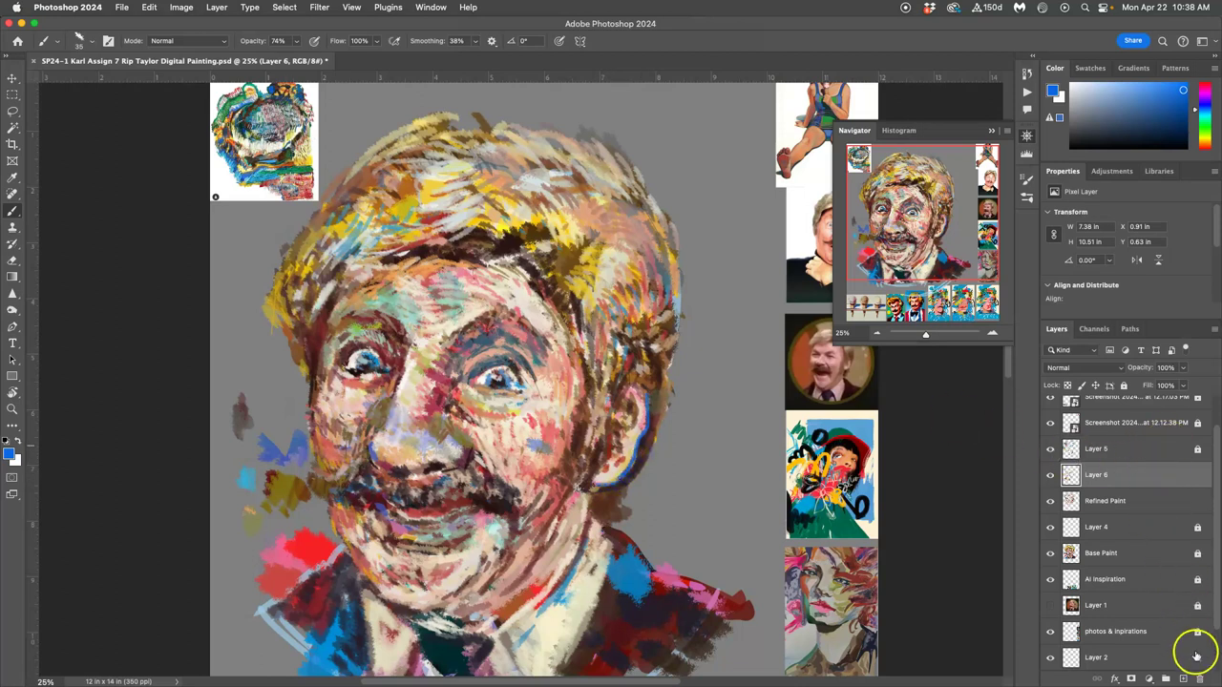
# - Add a new layer above Layer 6, lock the Refined Paint and Layer 6 layers, and make the new layer active
pyautogui.click(1183, 678)
pyautogui.click(1168, 501)
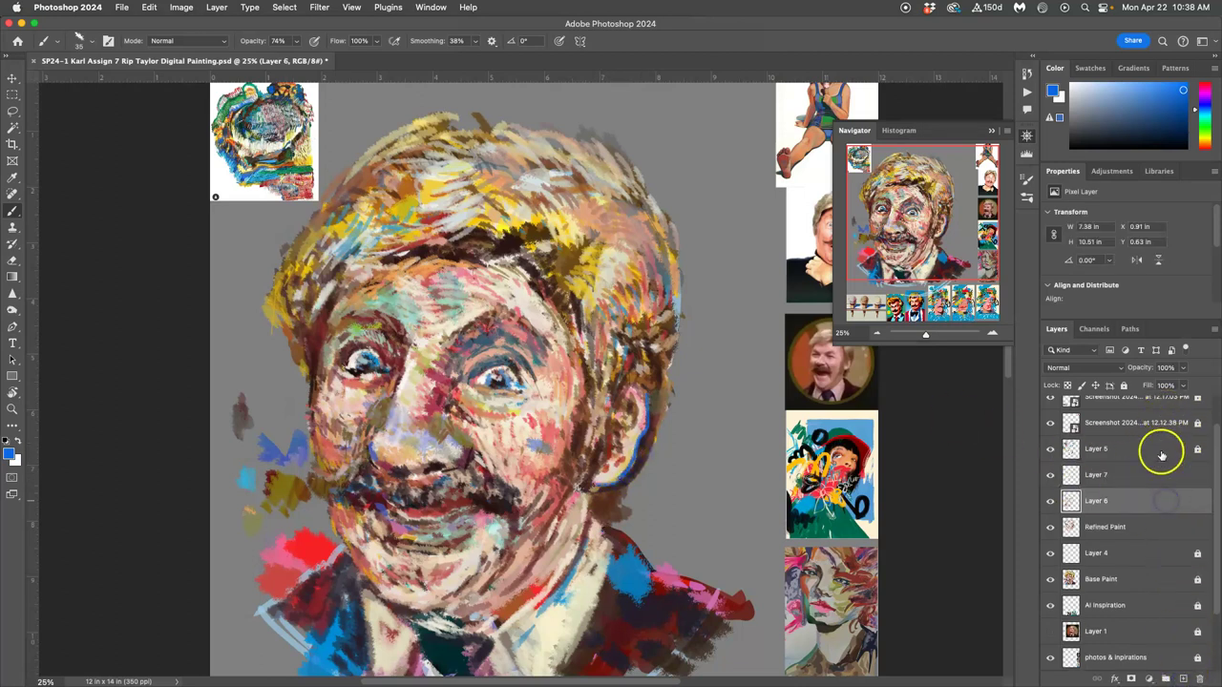
pyautogui.click(1143, 525)
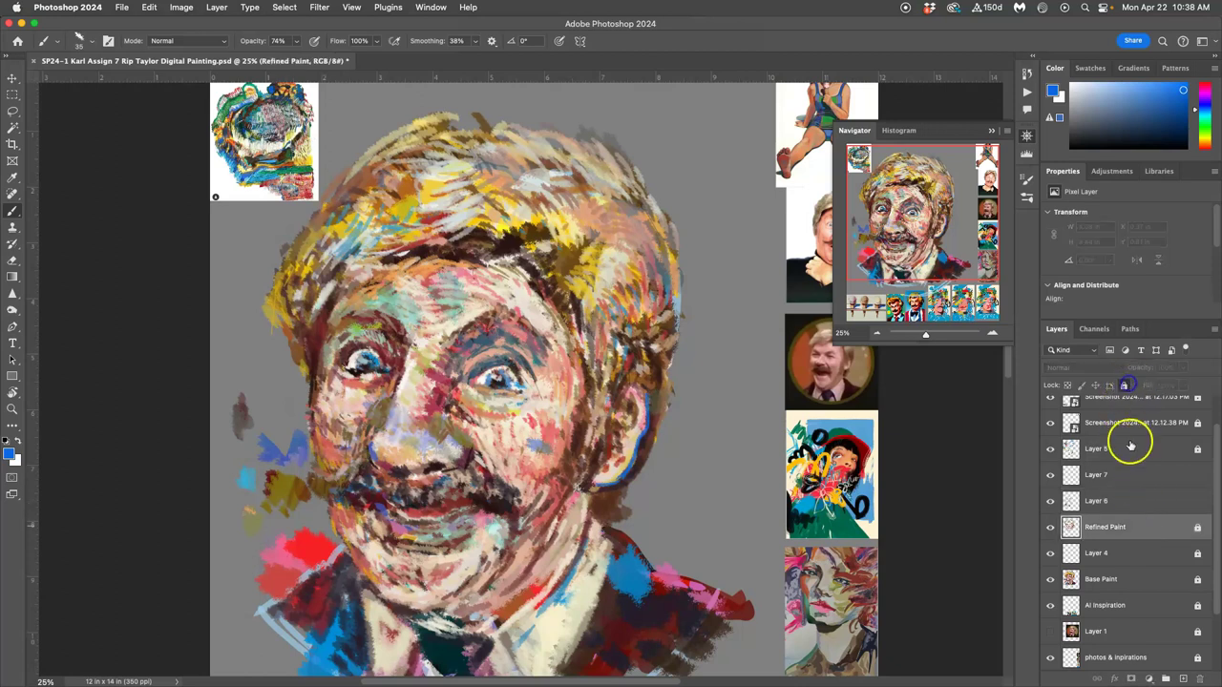
pyautogui.click(1130, 501)
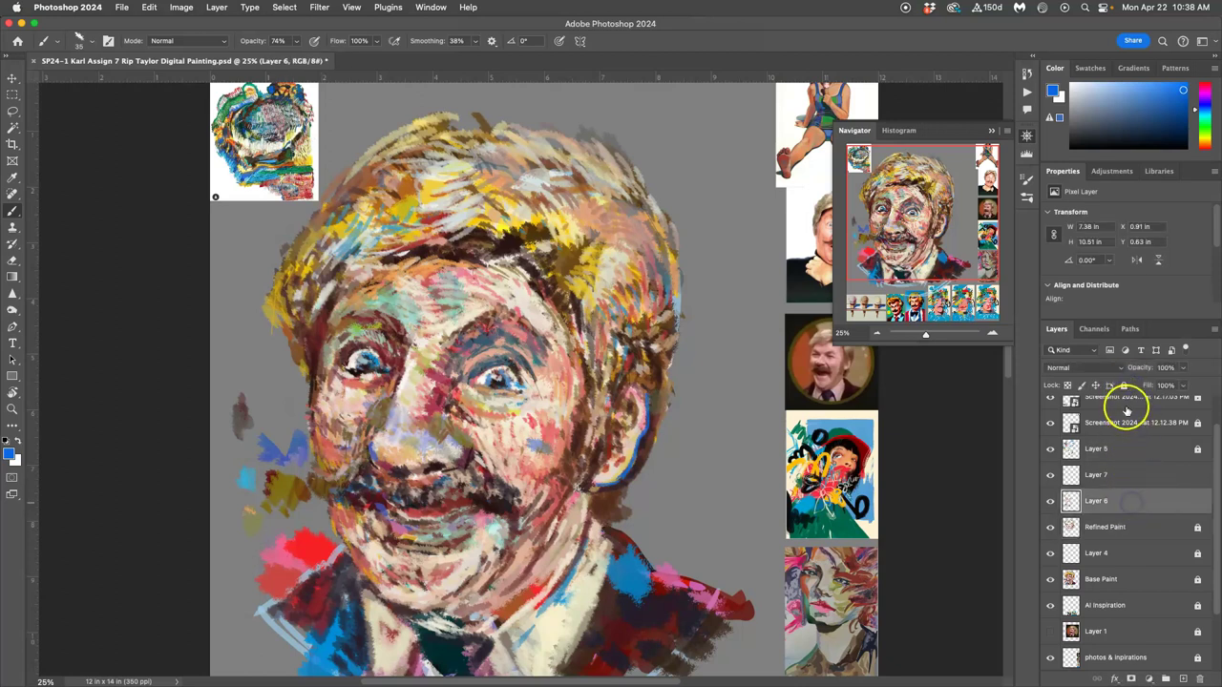
pyautogui.click(1127, 474)
pyautogui.click(1049, 476)
pyautogui.click(1050, 476)
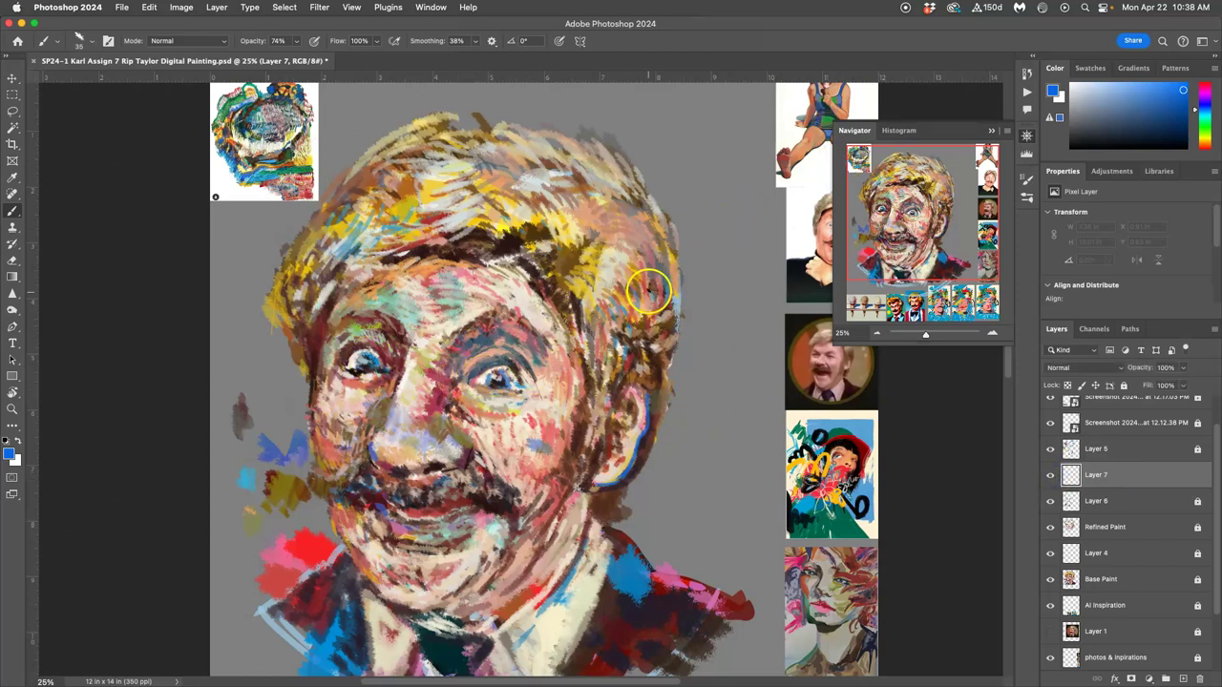
# - Paint a bright blue contour line on Layer 7 down the back of the hair to behind the ear
pyautogui.moveTo(631, 214); pyautogui.dragTo(652, 219)
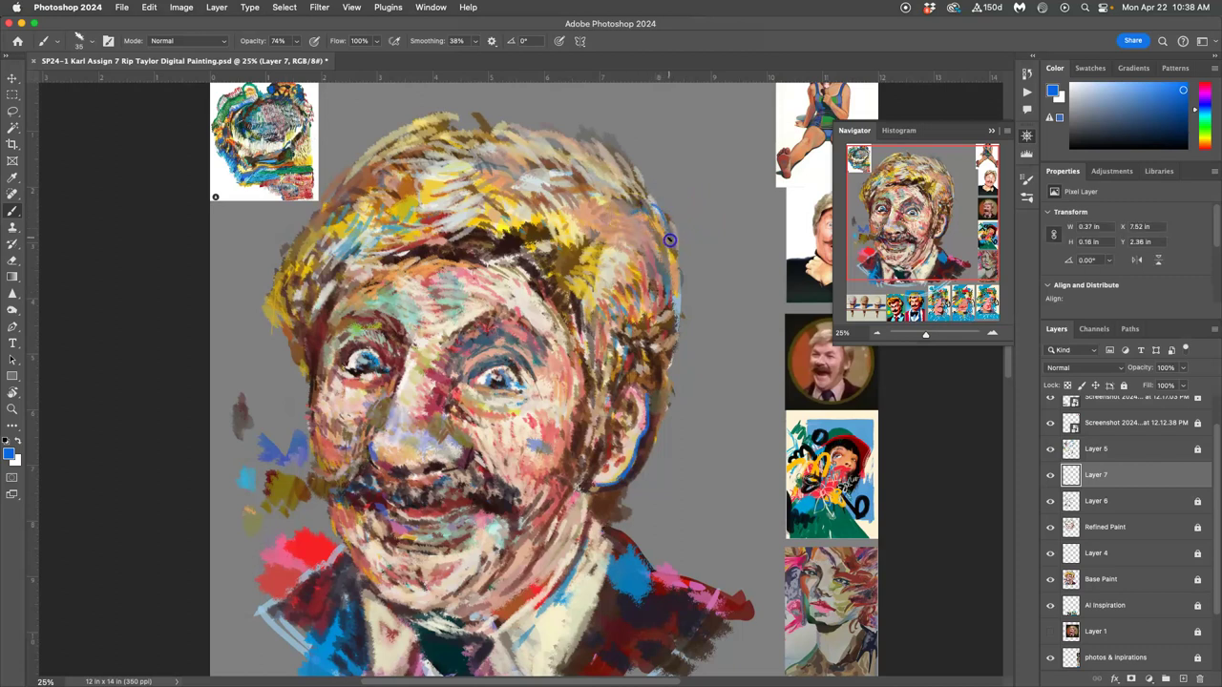
pyautogui.moveTo(680, 304)
pyautogui.mouseDown()
pyautogui.moveTo(679, 339)
pyautogui.moveTo(680, 324)
pyautogui.mouseUp()
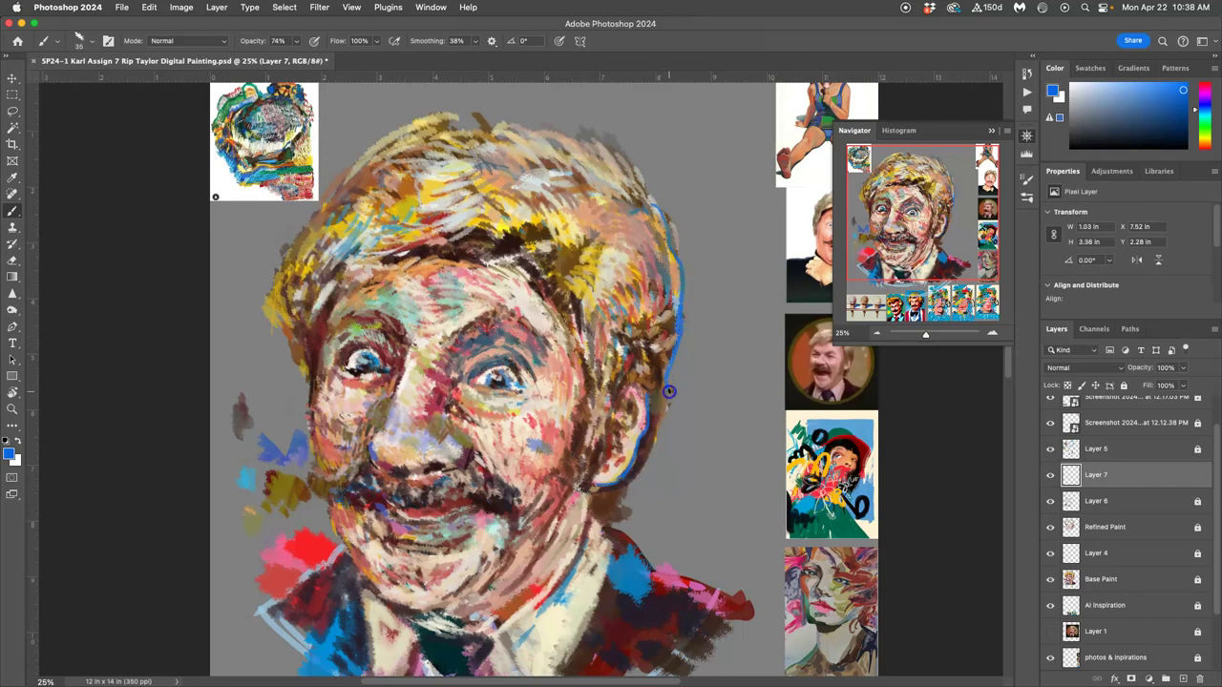
pyautogui.moveTo(662, 381); pyautogui.dragTo(649, 451)
# - Sample warm and pink colors from the multicolored reference artwork and jacket, and paint accent strokes along the nose and around the left eye
pyautogui.keyDown('alt'); pyautogui.click(257, 106); pyautogui.keyUp('alt')
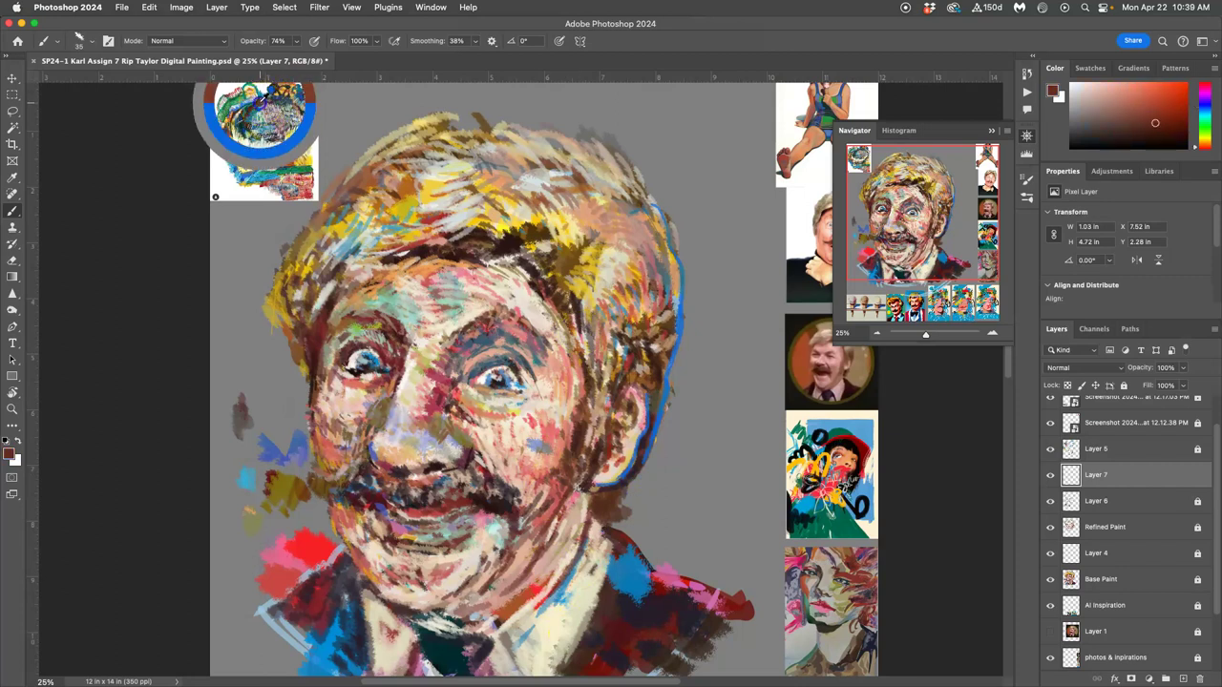
pyautogui.keyDown('alt'); pyautogui.click(259, 103); pyautogui.keyUp('alt')
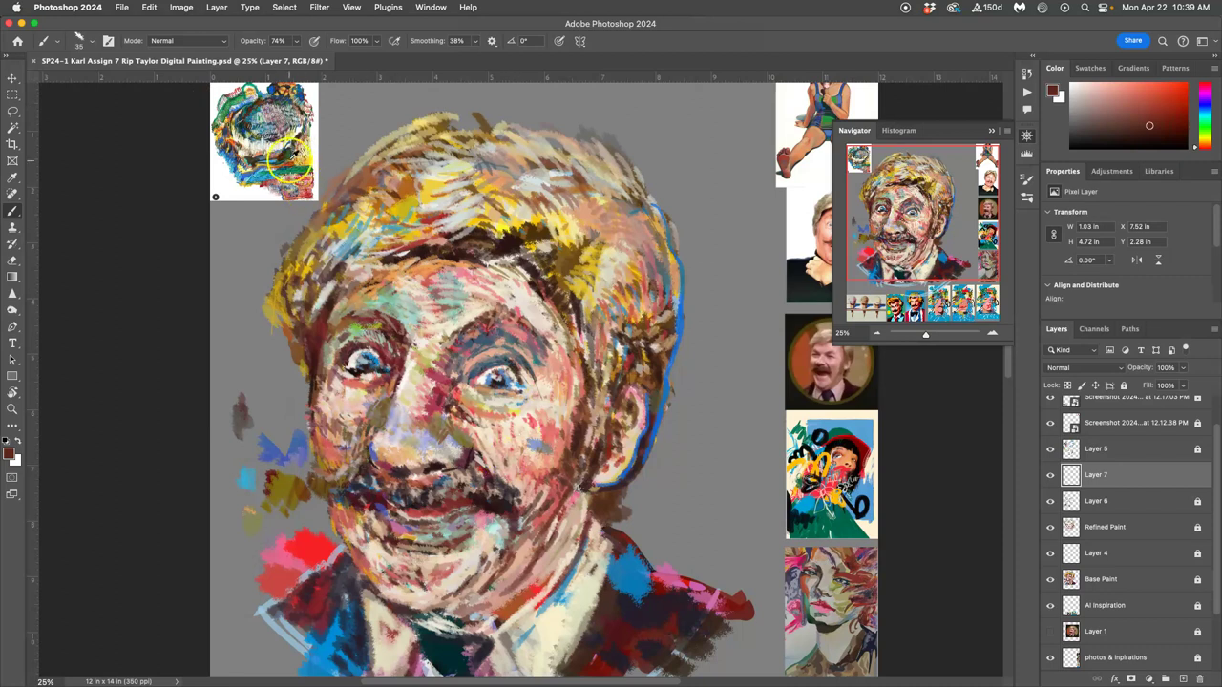
pyautogui.keyDown('alt'); pyautogui.click(281, 94); pyautogui.keyUp('alt')
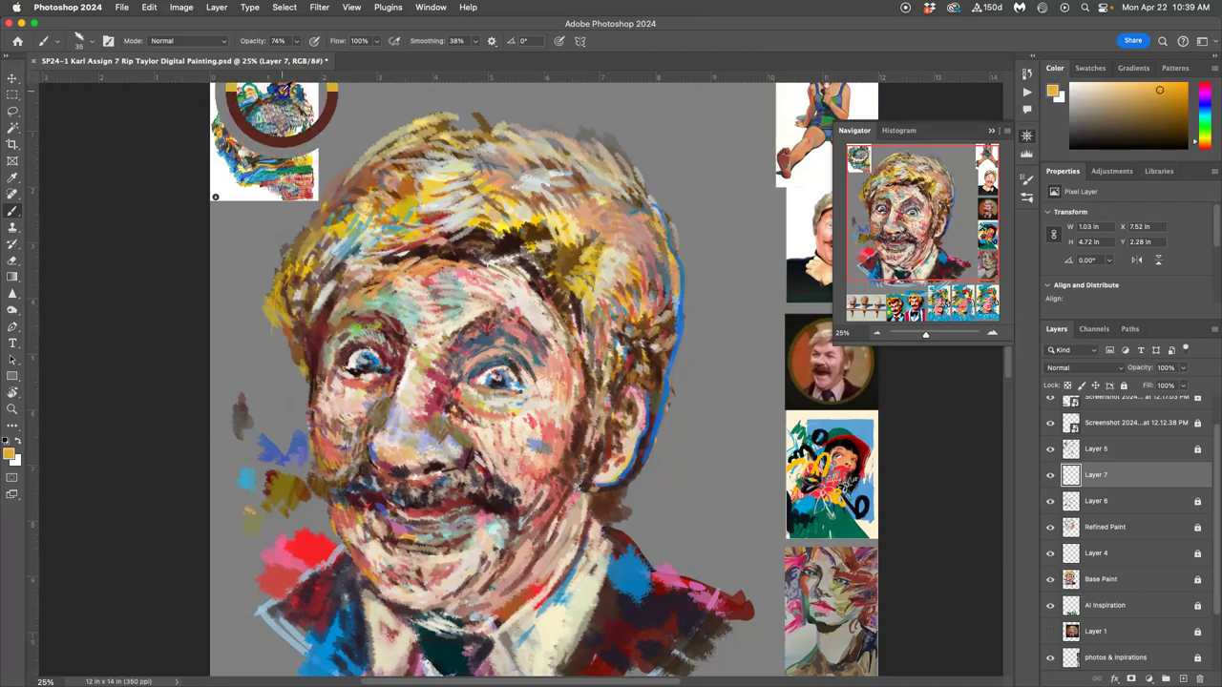
pyautogui.keyDown('alt'); pyautogui.click(303, 143); pyautogui.keyUp('alt')
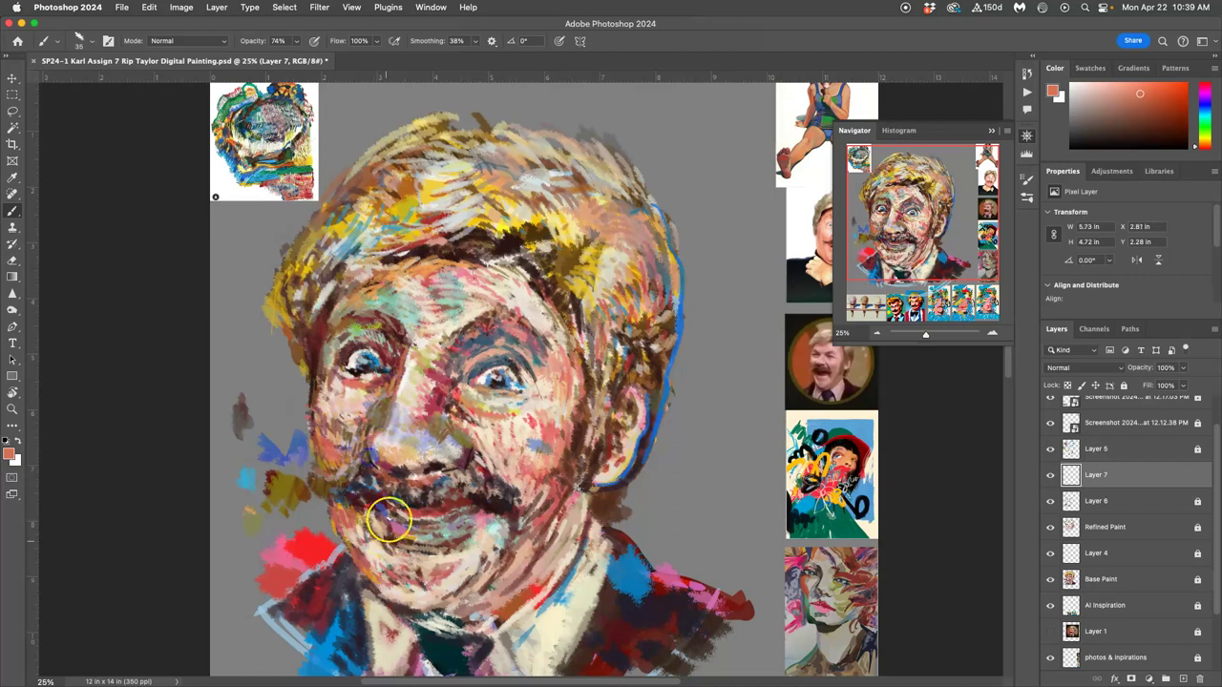
pyautogui.keyDown('alt'); pyautogui.click(671, 578); pyautogui.keyUp('alt')
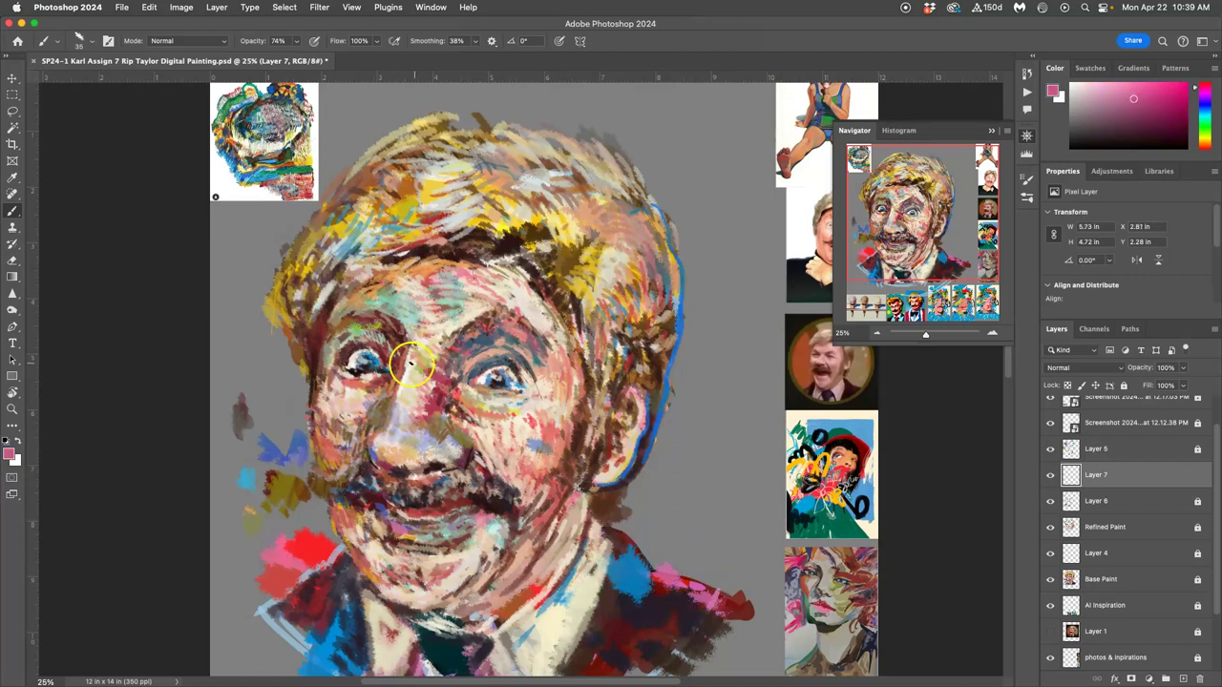
pyautogui.moveTo(384, 432); pyautogui.dragTo(388, 412)
pyautogui.moveTo(363, 346); pyautogui.dragTo(348, 356)
# - Paint dark green strokes on both eyes with a color sampled from the multicolored reference artwork
pyautogui.keyDown('alt'); pyautogui.click(423, 270); pyautogui.keyUp('alt')
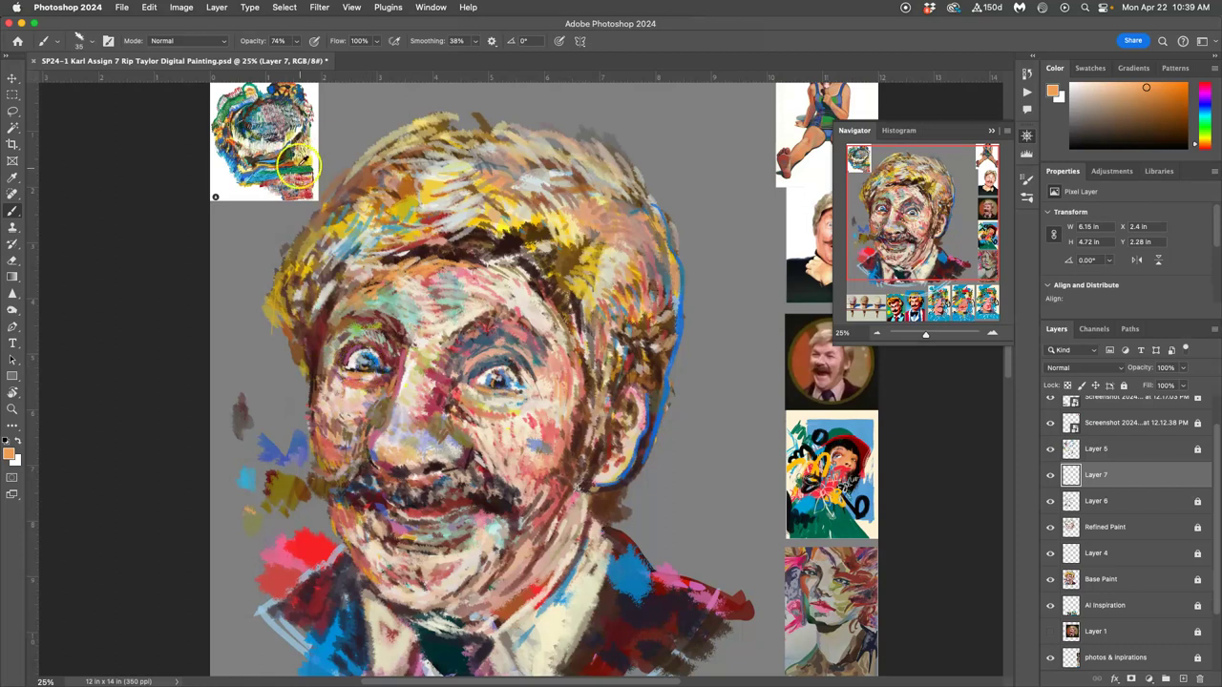
pyautogui.keyDown('alt'); pyautogui.click(315, 182); pyautogui.keyUp('alt')
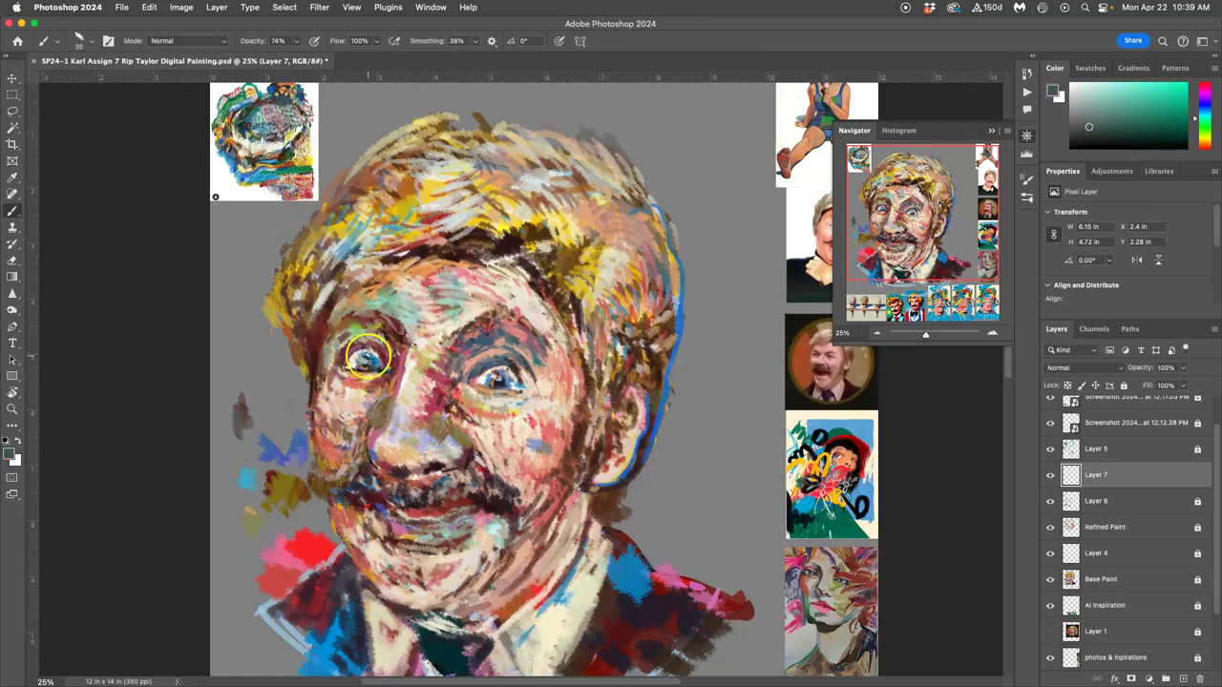
pyautogui.moveTo(366, 355); pyautogui.dragTo(375, 360)
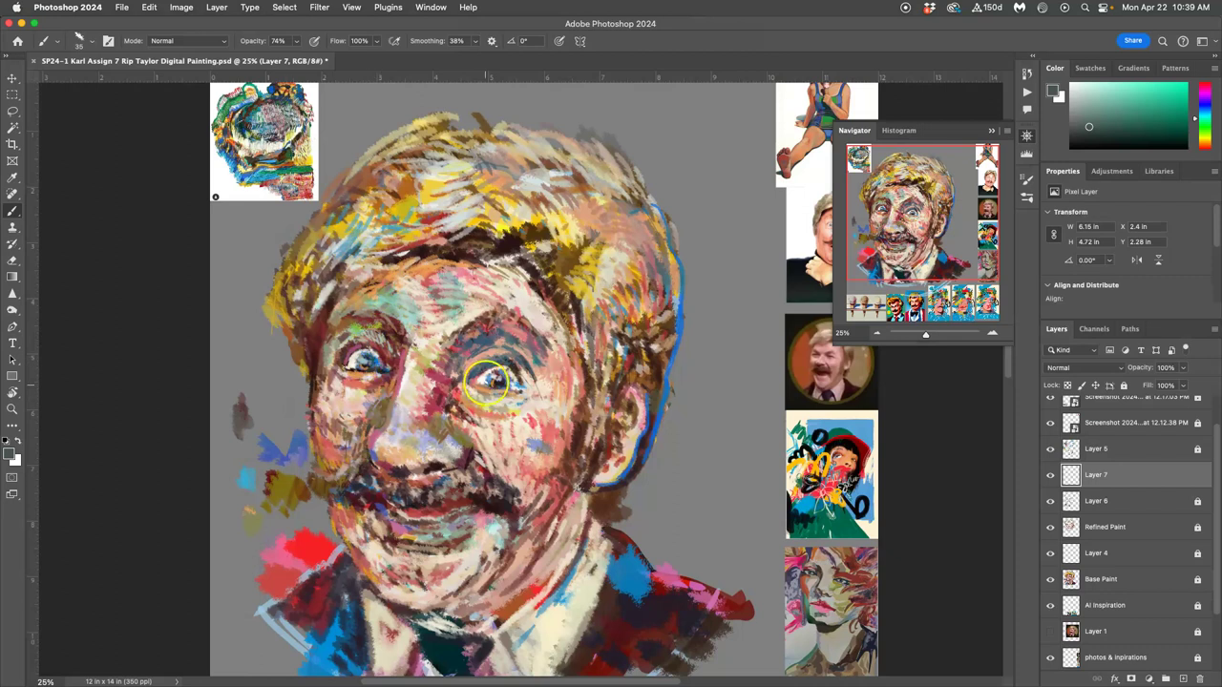
pyautogui.moveTo(501, 386); pyautogui.dragTo(474, 411)
pyautogui.moveTo(633, 406); pyautogui.dragTo(637, 418)
pyautogui.moveTo(608, 460); pyautogui.dragTo(616, 461)
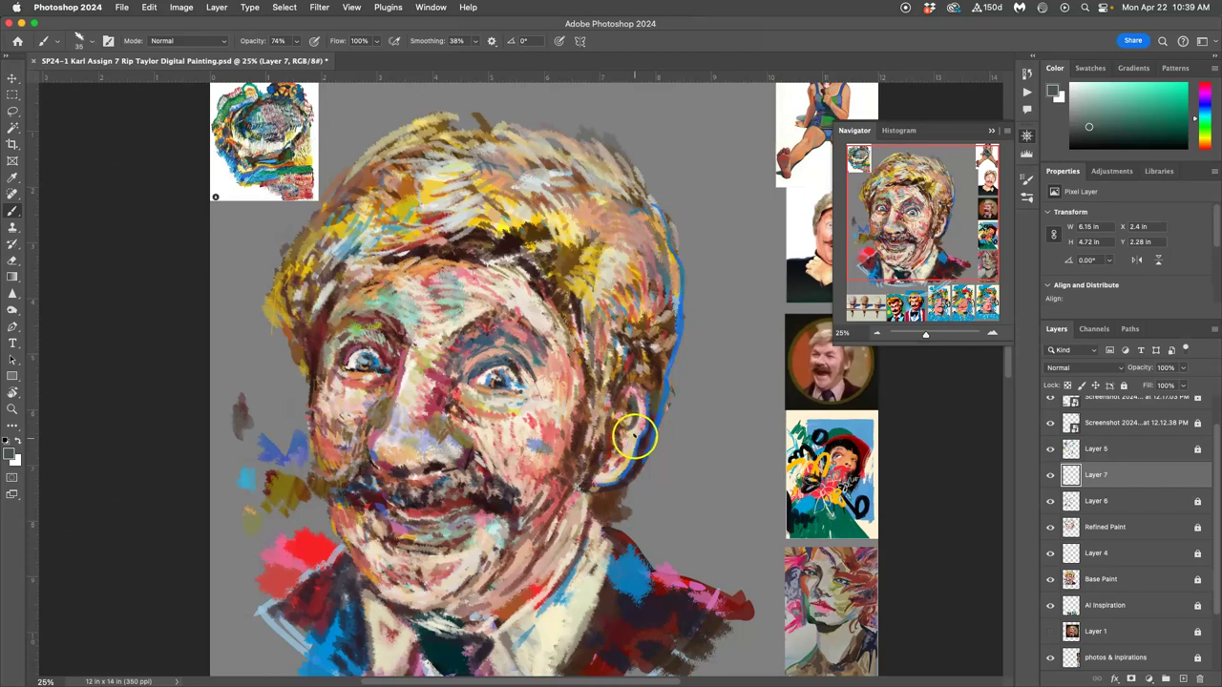
pyautogui.press('super+z')
pyautogui.press('super+z')
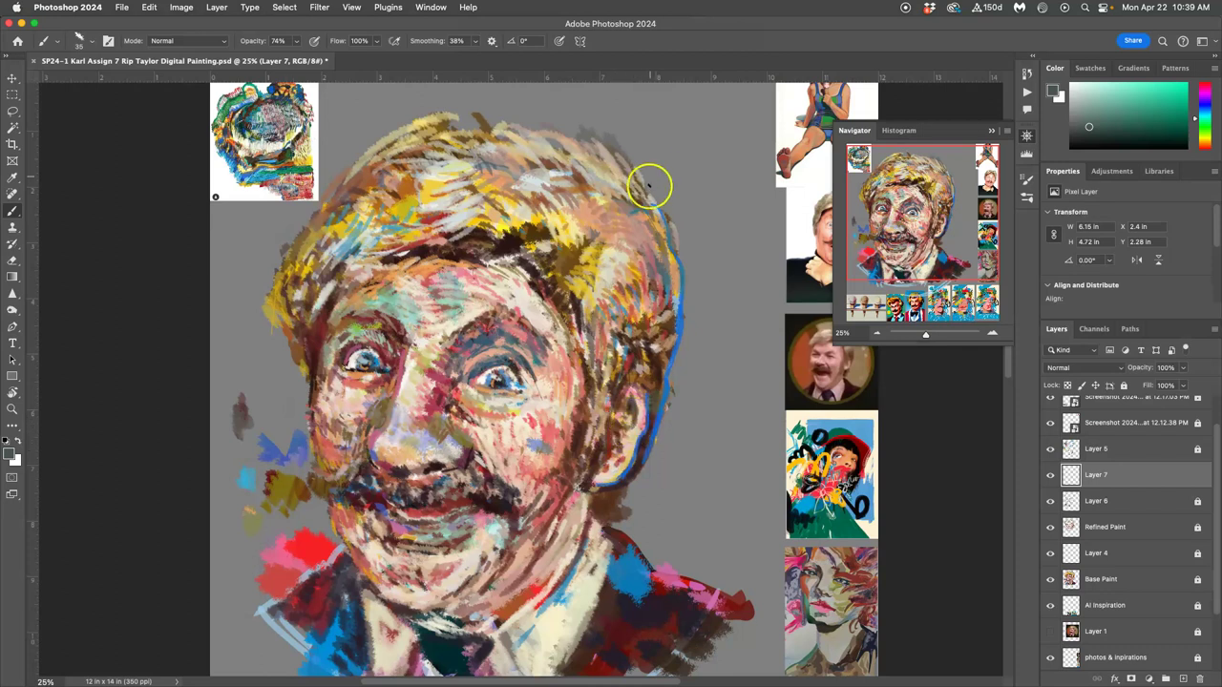
# - Outline the top of the hair in dark green, continuing in a sampled dark violet along its upper-left curve
pyautogui.moveTo(536, 130); pyautogui.dragTo(534, 129)
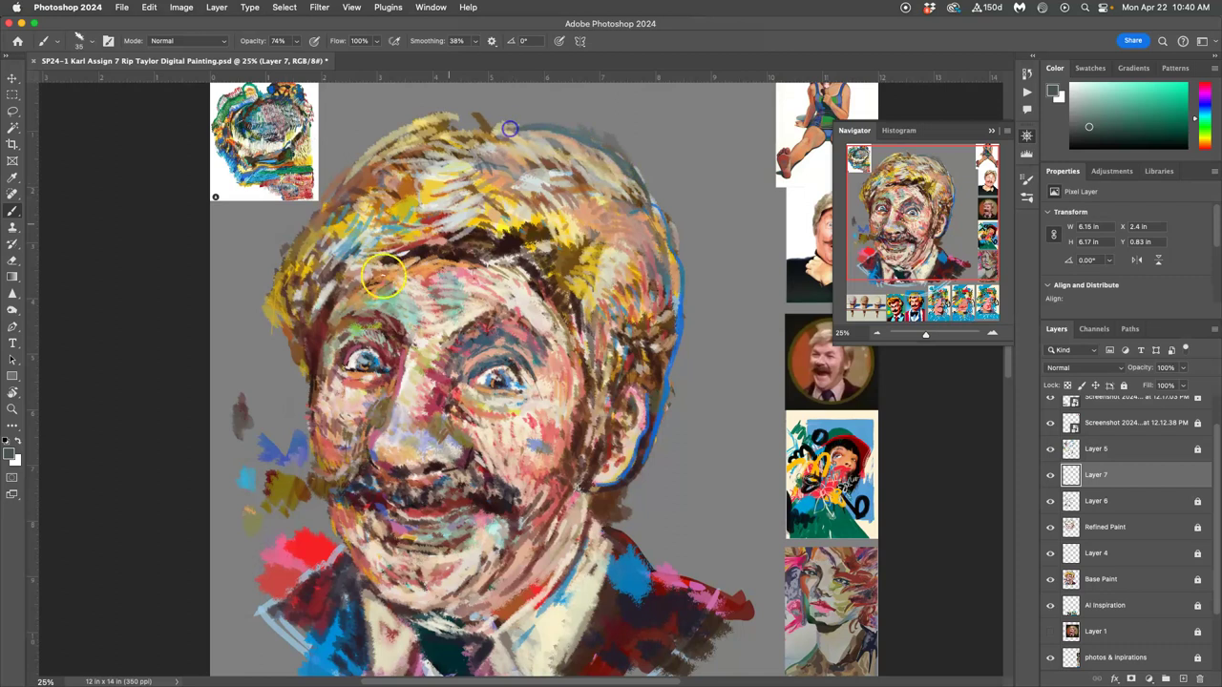
pyautogui.keyDown('alt'); pyautogui.click(301, 95); pyautogui.keyUp('alt')
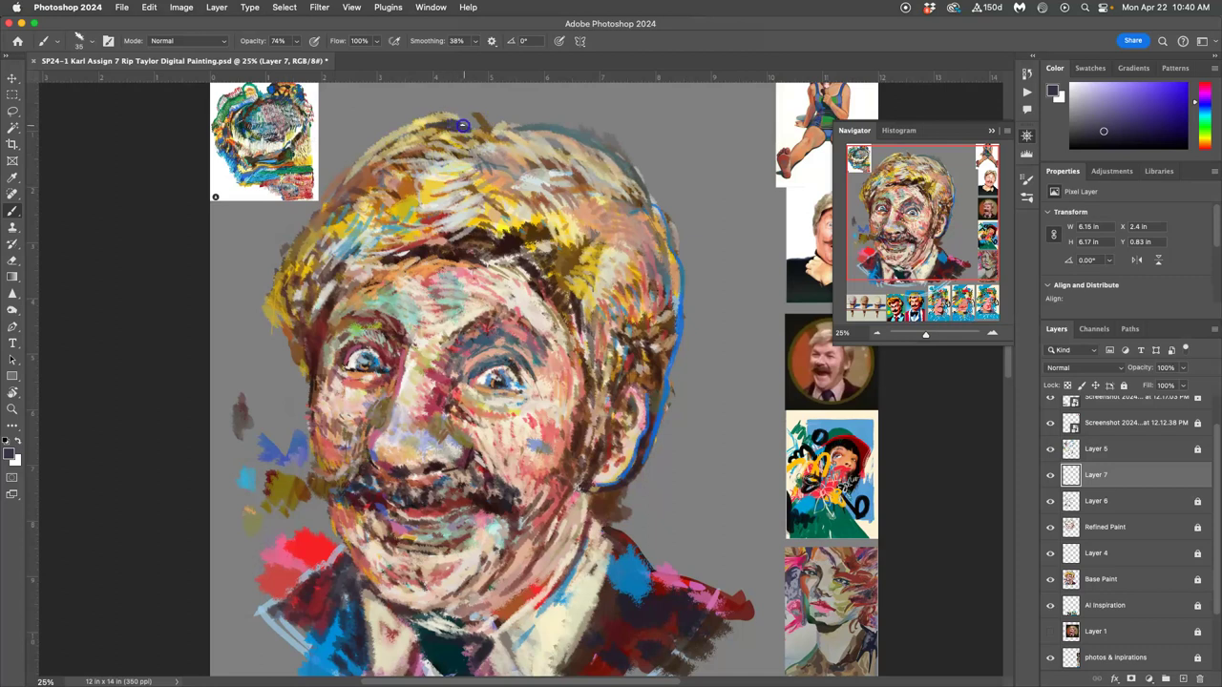
pyautogui.moveTo(463, 125); pyautogui.dragTo(445, 122)
pyautogui.moveTo(345, 173); pyautogui.dragTo(309, 213)
# - Outline the left edge of the hair in bright orange sampled from the reference artwork, adding coral strokes near the temple
pyautogui.keyDown('alt'); pyautogui.click(232, 143); pyautogui.keyUp('alt')
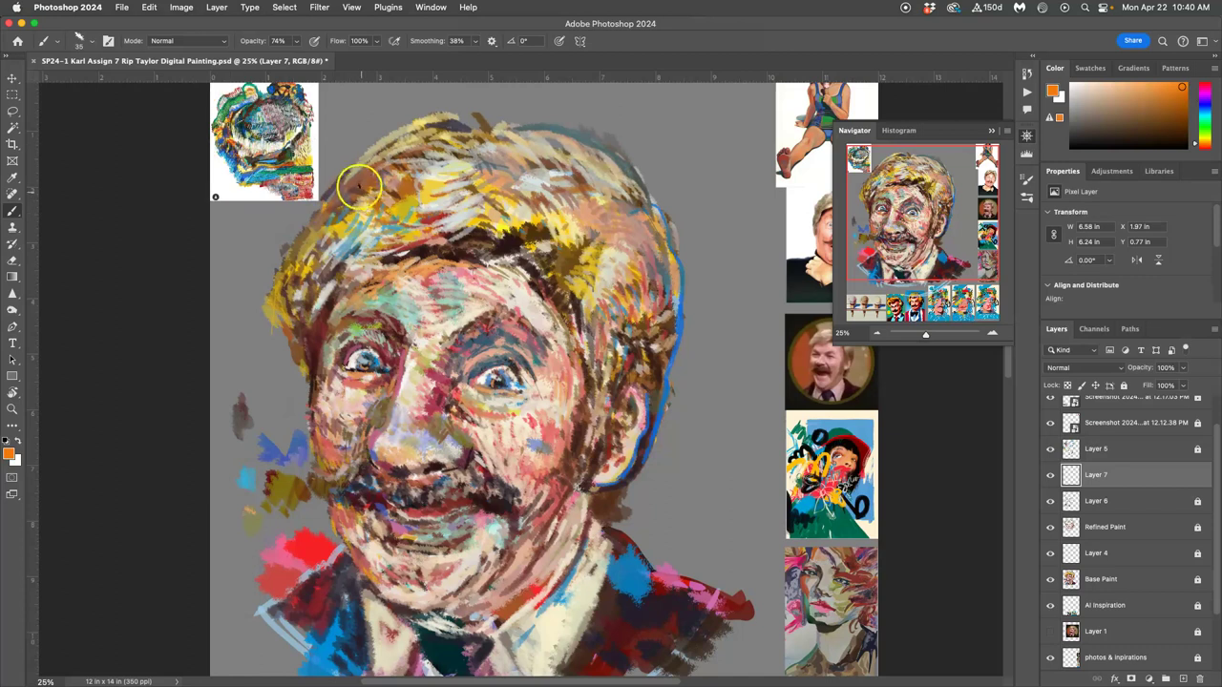
pyautogui.moveTo(370, 149); pyautogui.dragTo(369, 150)
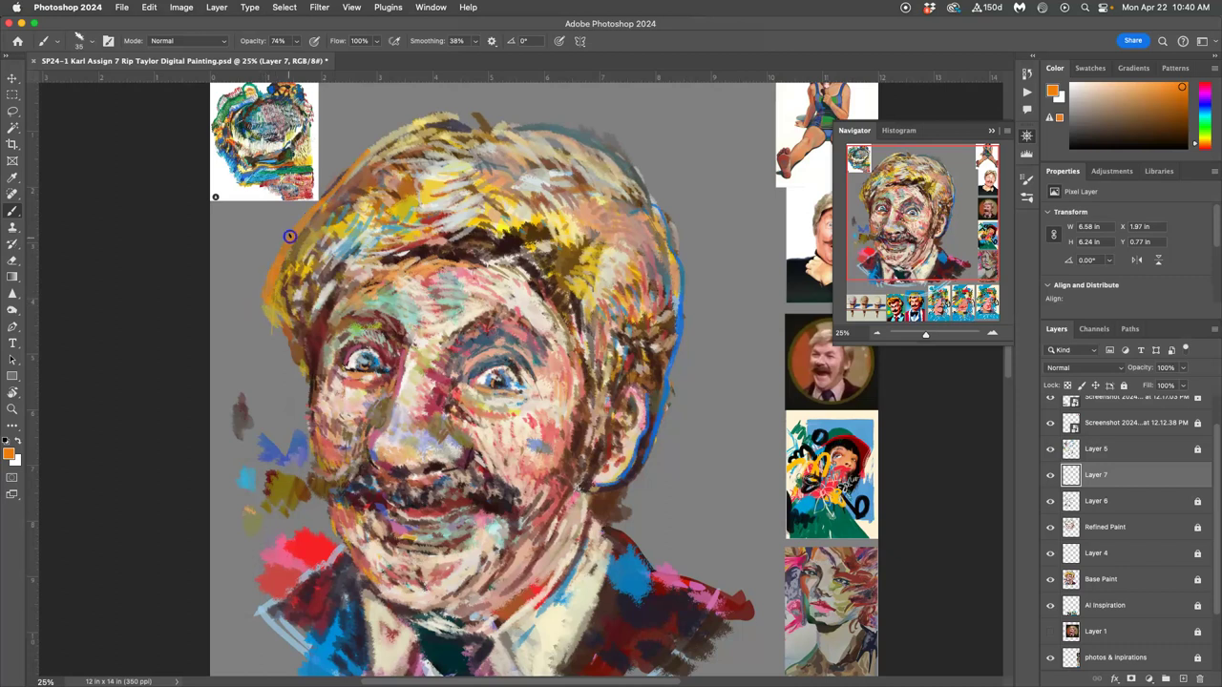
pyautogui.moveTo(302, 292); pyautogui.dragTo(295, 312)
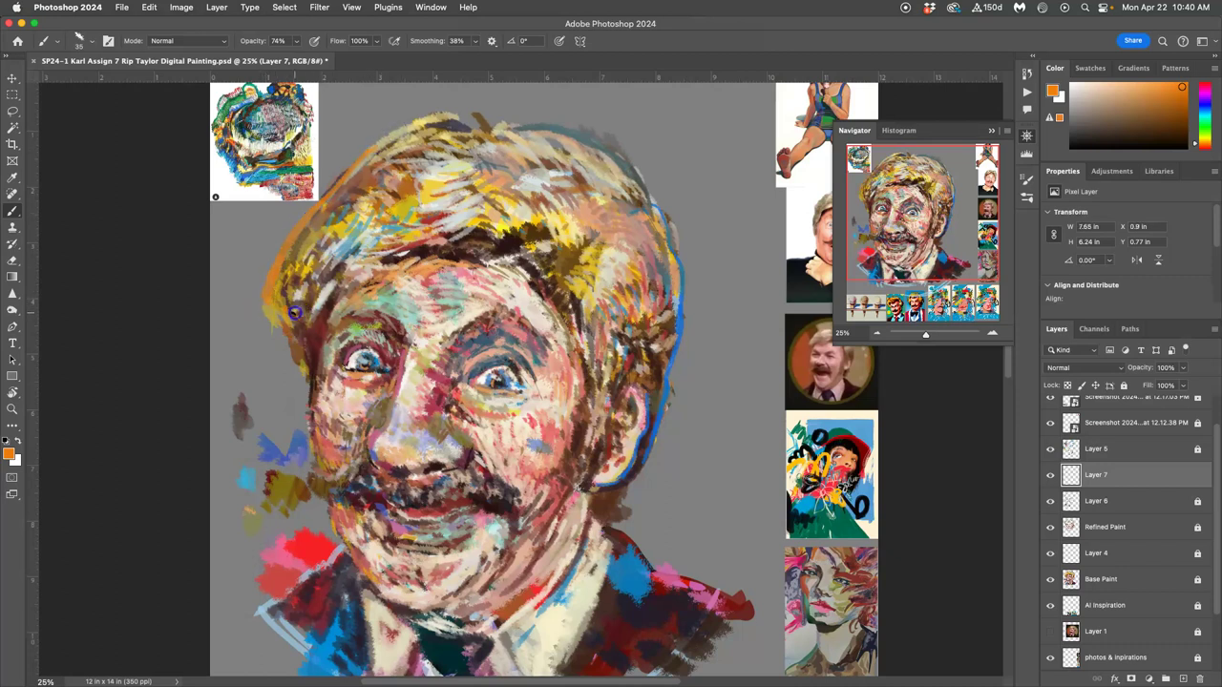
pyautogui.keyDown('alt'); pyautogui.click(234, 143); pyautogui.keyUp('alt')
pyautogui.moveTo(317, 287)
pyautogui.mouseDown()
pyautogui.moveTo(310, 306)
pyautogui.moveTo(318, 285)
pyautogui.mouseUp()
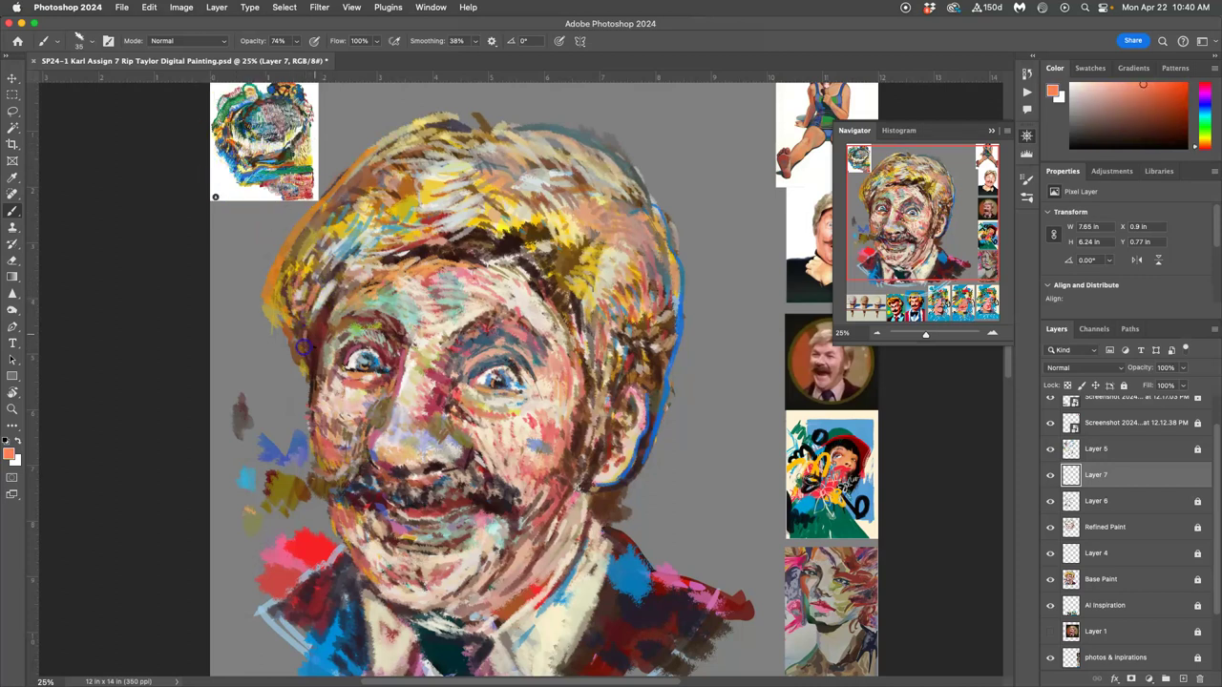
# - Paint a deep red contour line from the hairline down the left side of the face with a color sampled from the reference artwork
pyautogui.keyDown('alt'); pyautogui.click(307, 191); pyautogui.keyUp('alt')
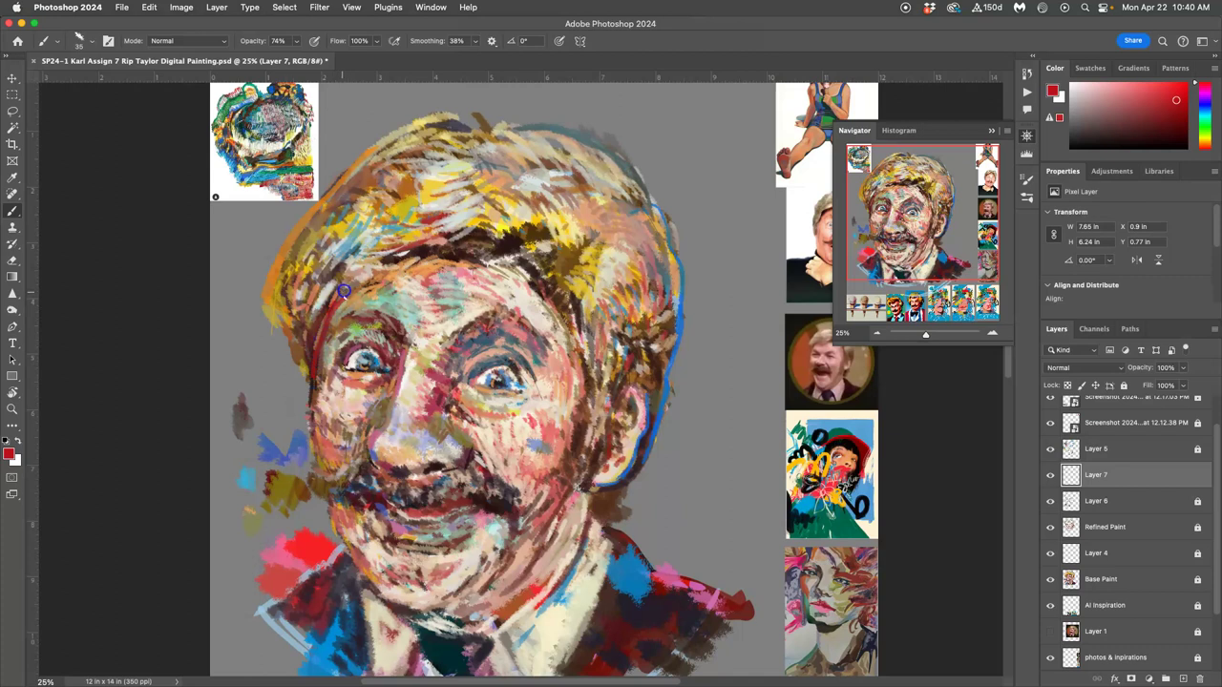
pyautogui.moveTo(323, 405); pyautogui.dragTo(312, 369)
pyautogui.moveTo(308, 426); pyautogui.dragTo(320, 466)
pyautogui.click(586, 449)
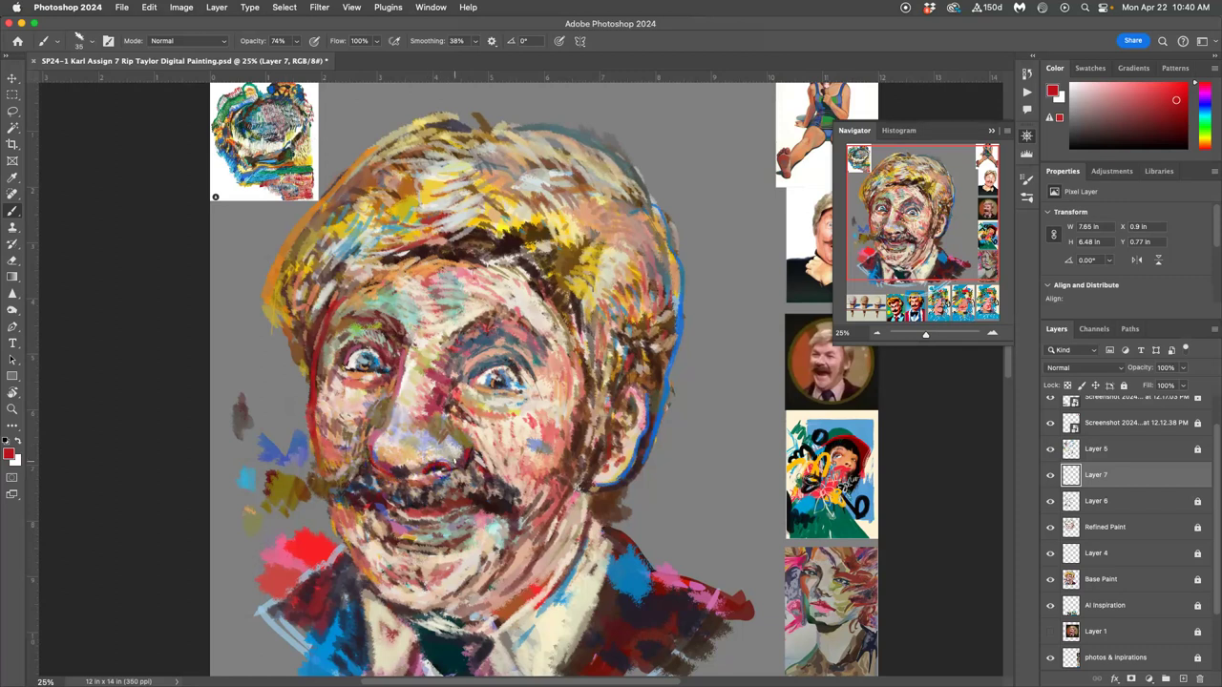
# - Define the underside of the nose above the mustache with pink and slate blue strokes sampled from the face
pyautogui.keyDown('alt'); pyautogui.click(505, 402); pyautogui.keyUp('alt')
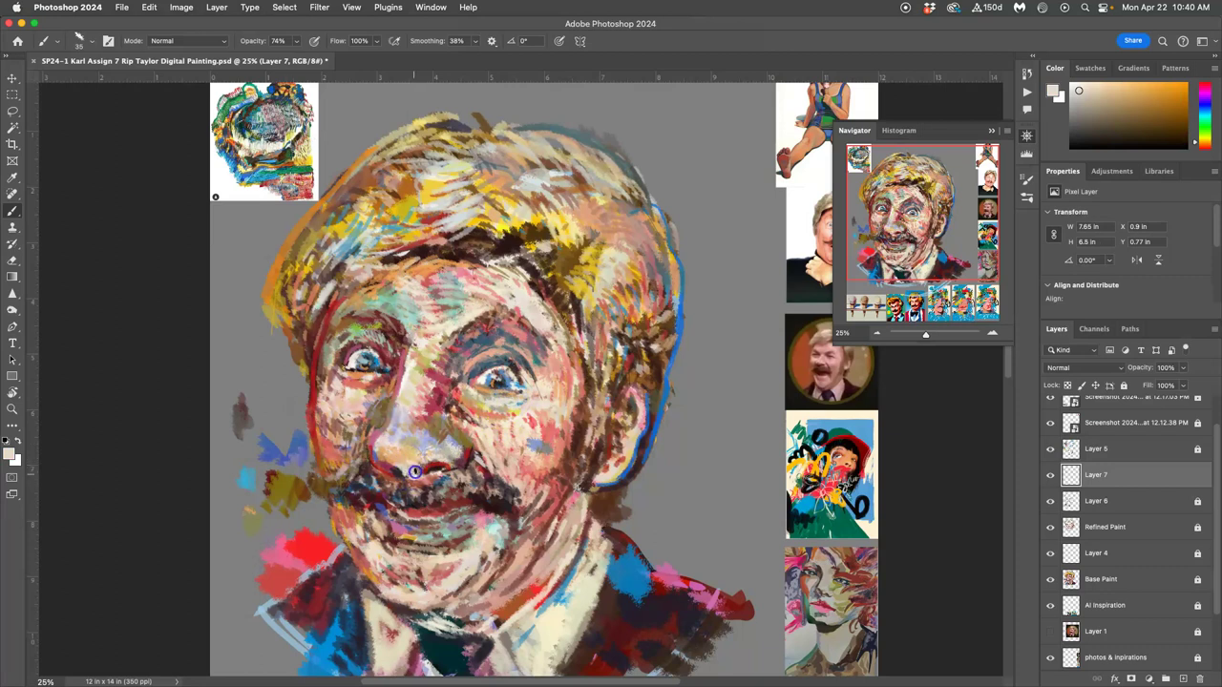
pyautogui.keyDown('alt'); pyautogui.click(561, 440); pyautogui.keyUp('alt')
pyautogui.moveTo(434, 482); pyautogui.dragTo(407, 475)
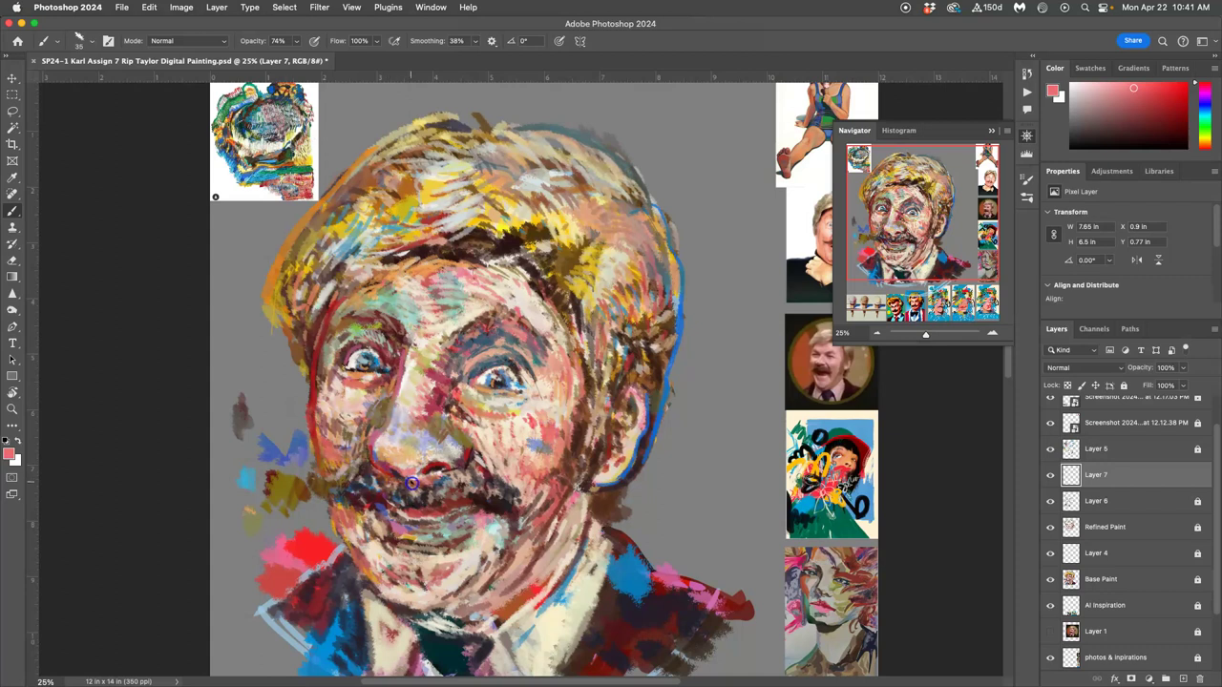
pyautogui.keyDown('alt'); pyautogui.click(533, 446); pyautogui.keyUp('alt')
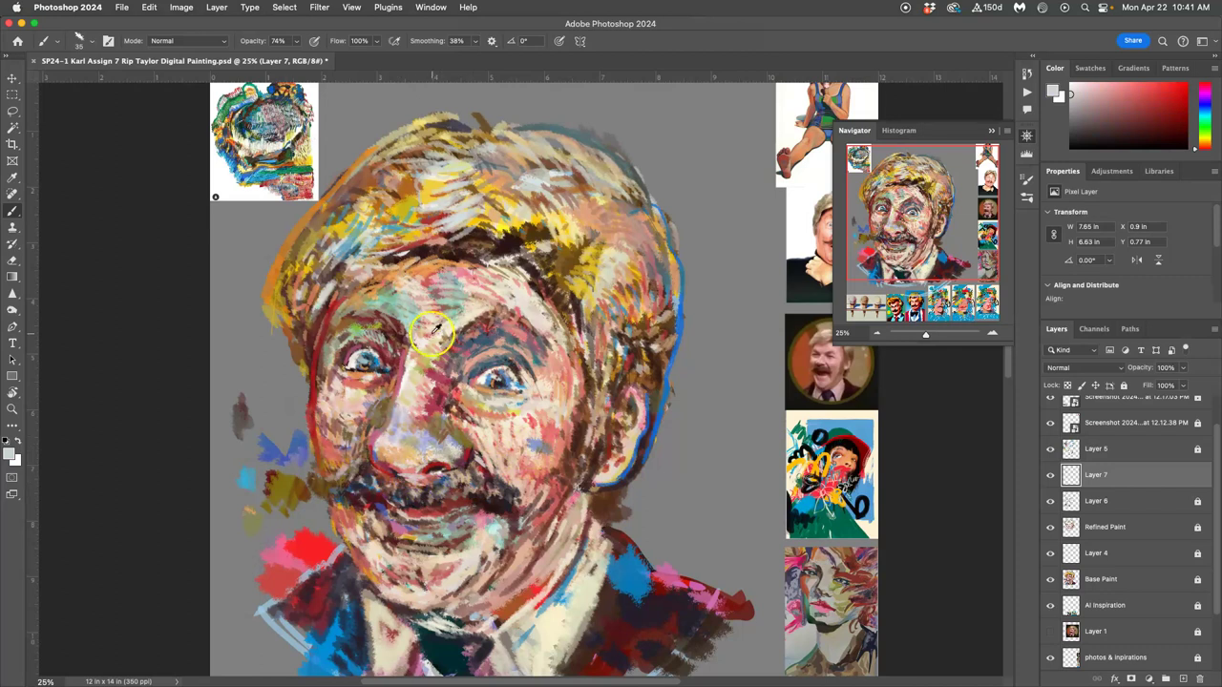
pyautogui.keyDown('alt'); pyautogui.click(480, 368); pyautogui.keyUp('alt')
pyautogui.keyDown('alt'); pyautogui.click(405, 474); pyautogui.keyUp('alt')
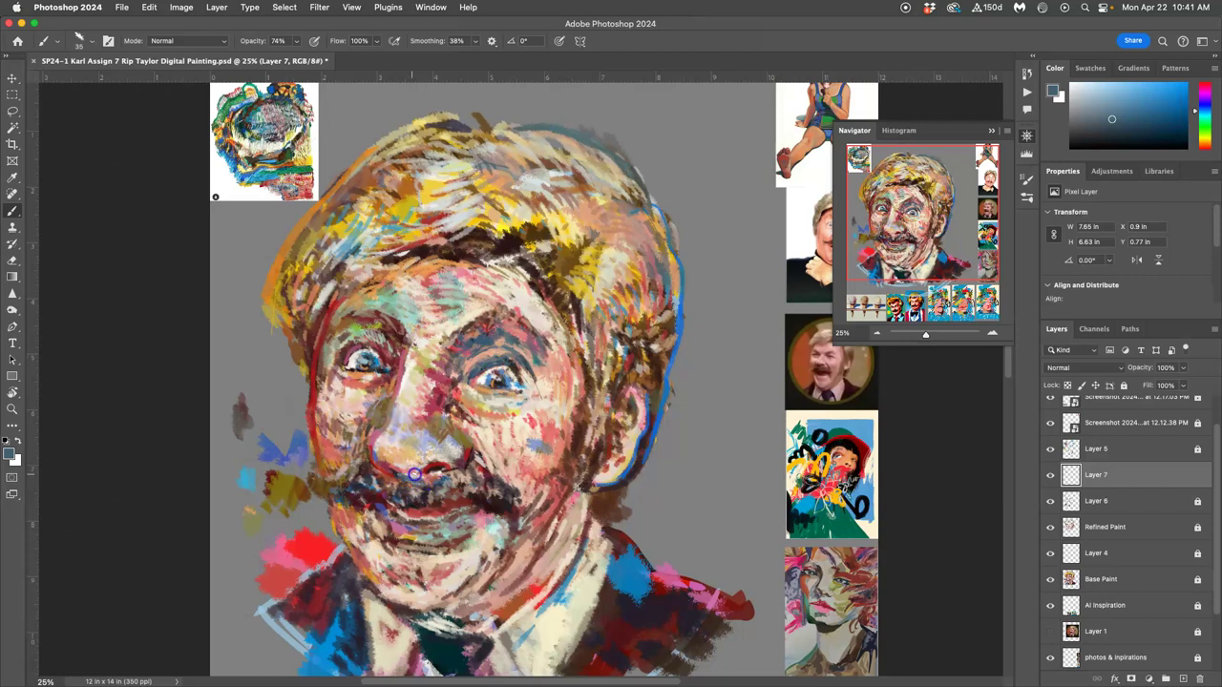
pyautogui.moveTo(424, 475)
pyautogui.mouseDown()
pyautogui.moveTo(473, 520)
pyautogui.moveTo(422, 478)
pyautogui.moveTo(445, 483)
pyautogui.moveTo(480, 455)
pyautogui.mouseUp()
# - Sample crimson from beside the nostril and paint accent strokes around the right eye
pyautogui.keyDown('alt'); pyautogui.click(468, 466); pyautogui.keyUp('alt')
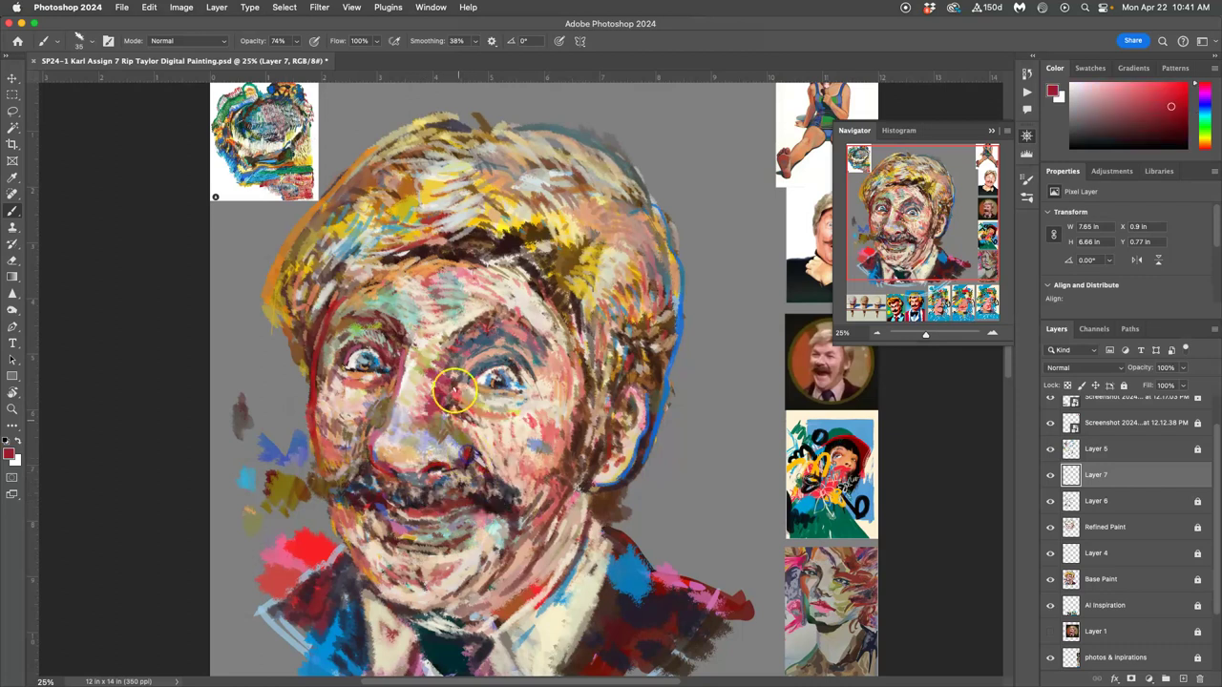
pyautogui.moveTo(515, 372); pyautogui.dragTo(494, 365)
pyautogui.click(518, 492)
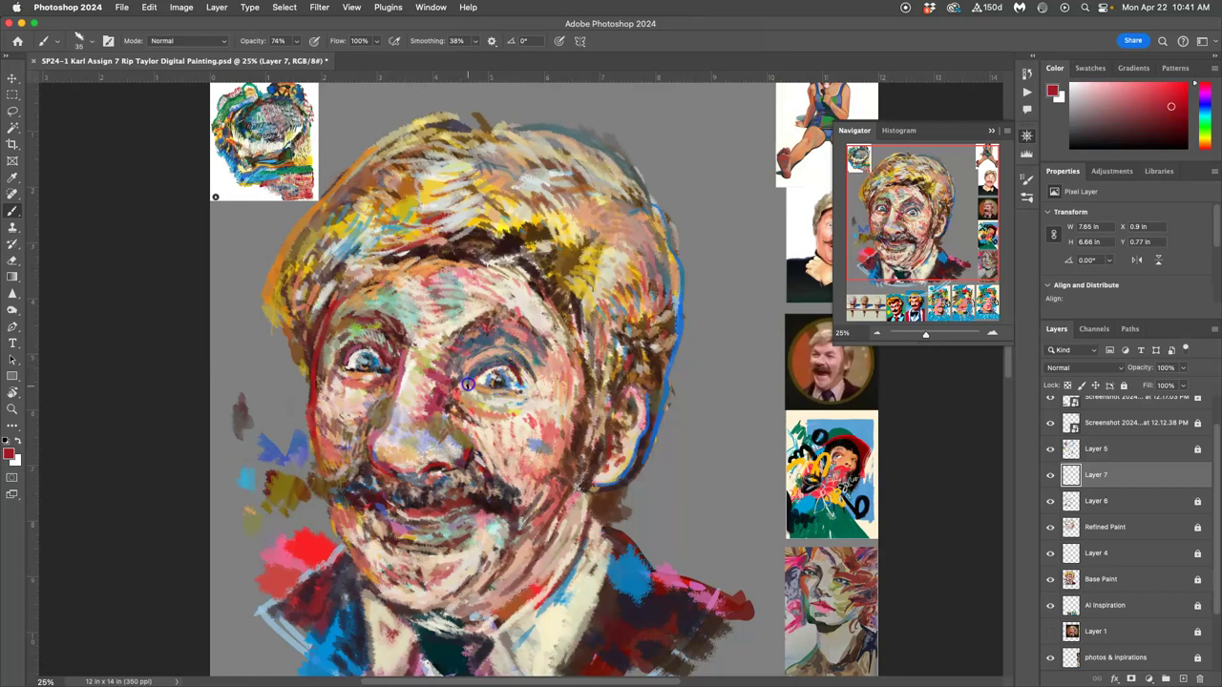
# - Paint contour lines along the chin, jaw and neck, using periwinkle sampled from the cheek
pyautogui.keyDown('alt'); pyautogui.click(518, 586); pyautogui.keyUp('alt')
pyautogui.click(471, 571)
pyautogui.moveTo(471, 571)
pyautogui.mouseDown()
pyautogui.moveTo(428, 610)
pyautogui.moveTo(488, 587)
pyautogui.moveTo(446, 600)
pyautogui.moveTo(541, 430)
pyautogui.moveTo(441, 604)
pyautogui.mouseUp()
pyautogui.click(492, 523)
pyautogui.keyDown('alt'); pyautogui.click(542, 444); pyautogui.keyUp('alt')
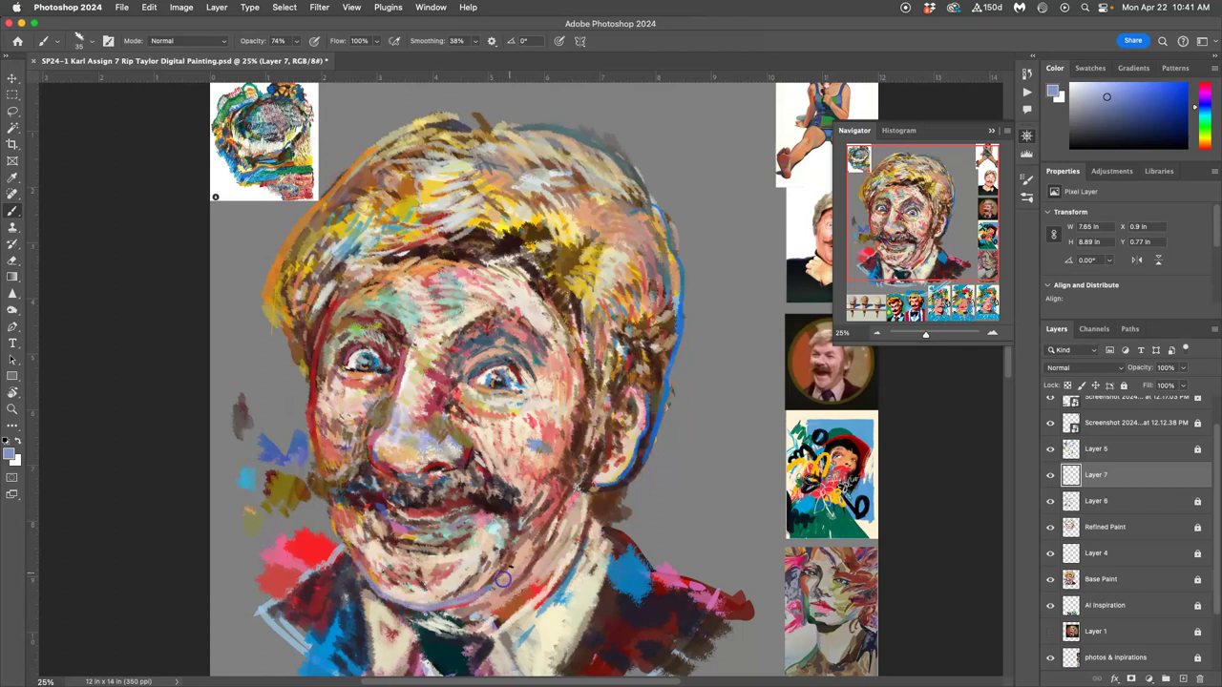
pyautogui.moveTo(560, 518); pyautogui.dragTo(526, 571)
pyautogui.moveTo(494, 603); pyautogui.dragTo(492, 604)
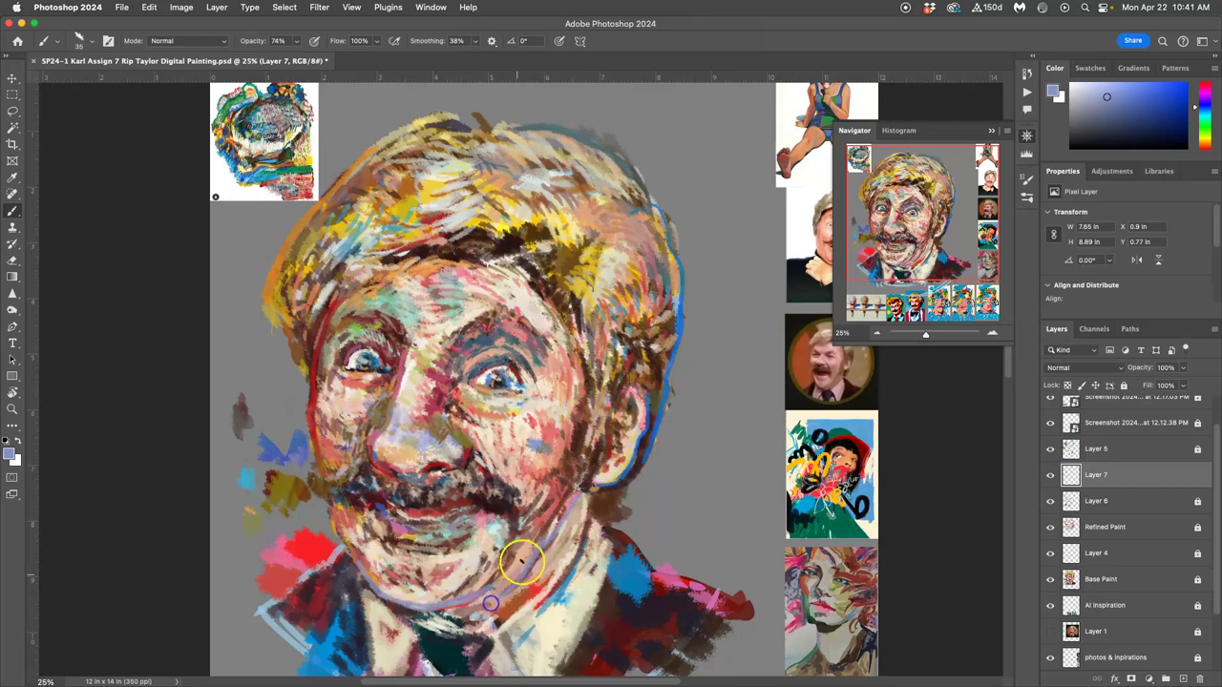
# - Switch to Spotify, play "In Motion" from the Trent Reznor Movie Soundtracks playlist, minimize it and return to Photoshop
pyautogui.click(266, 430)
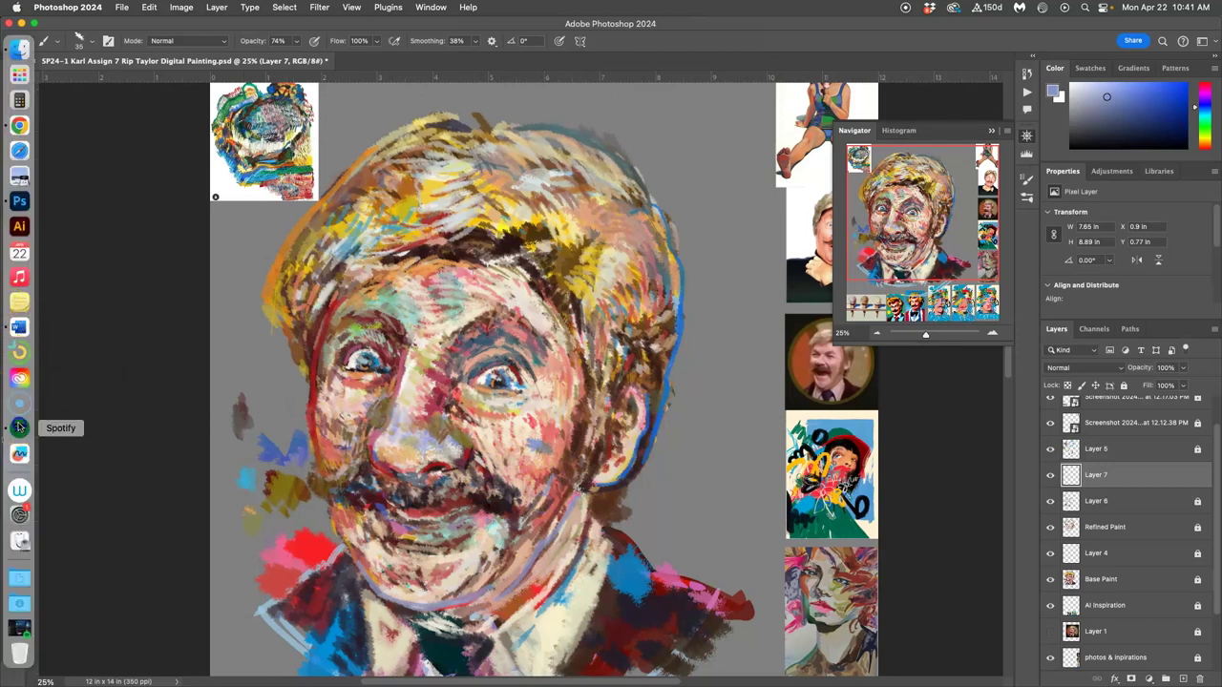
pyautogui.click(21, 425)
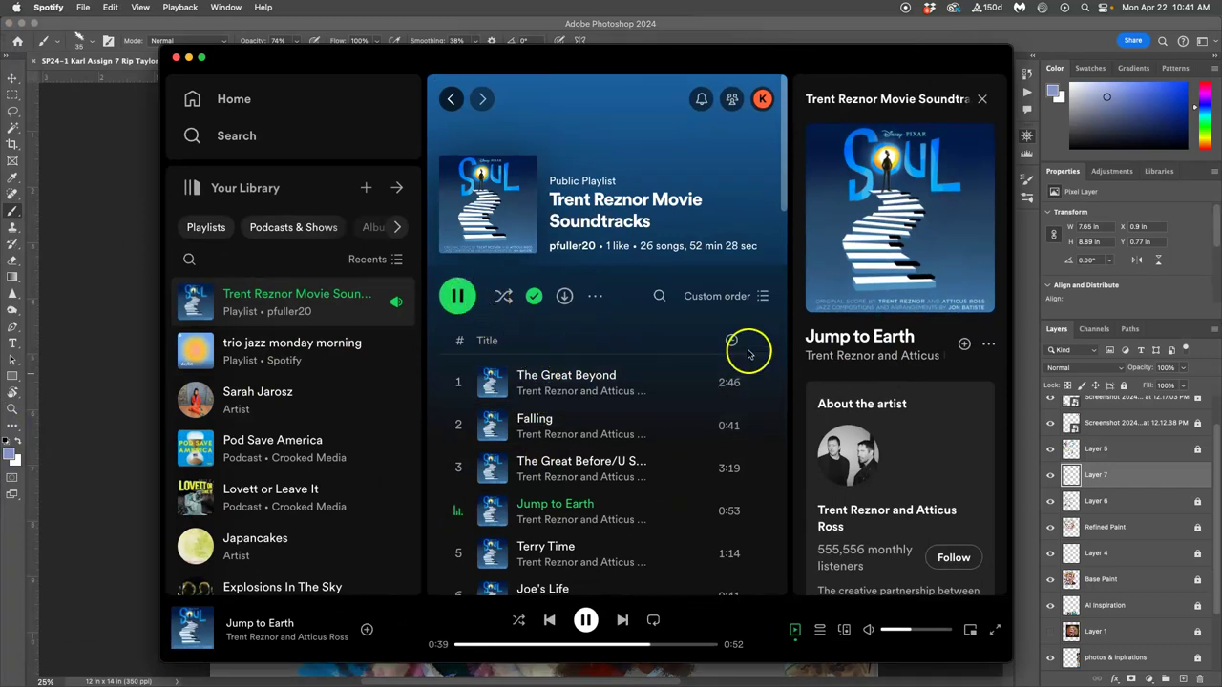
pyautogui.moveTo(787, 211); pyautogui.dragTo(733, 469)
pyautogui.doubleClick(496, 288)
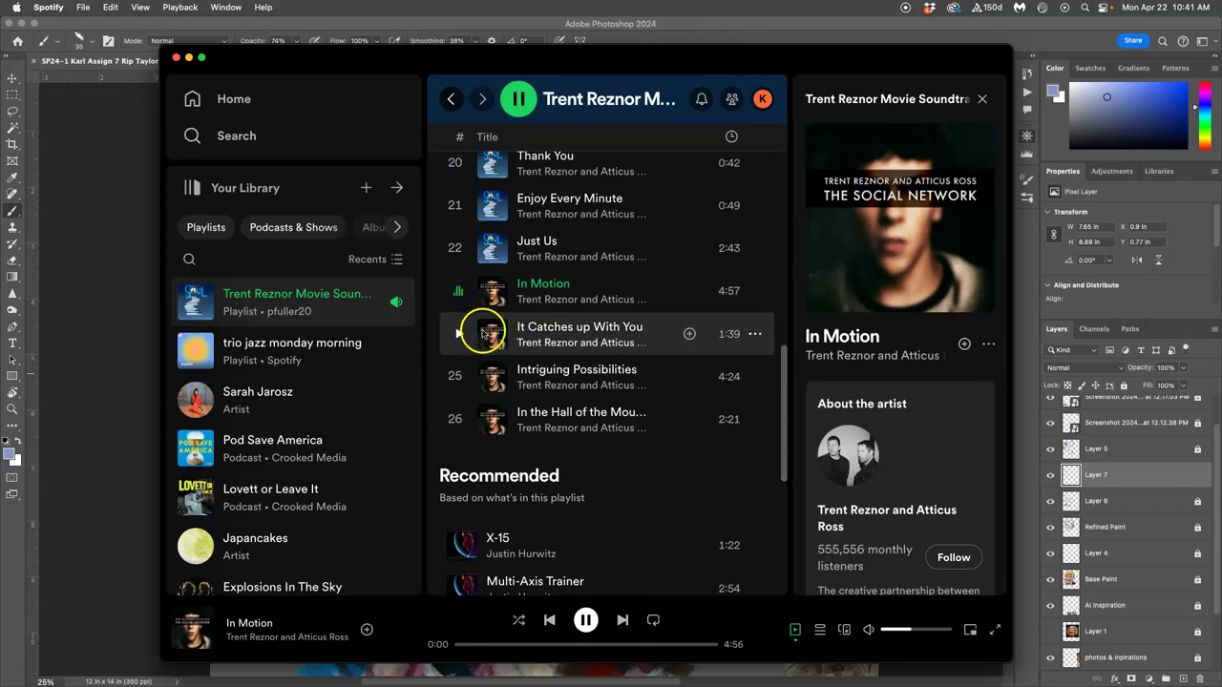
pyautogui.click(188, 57)
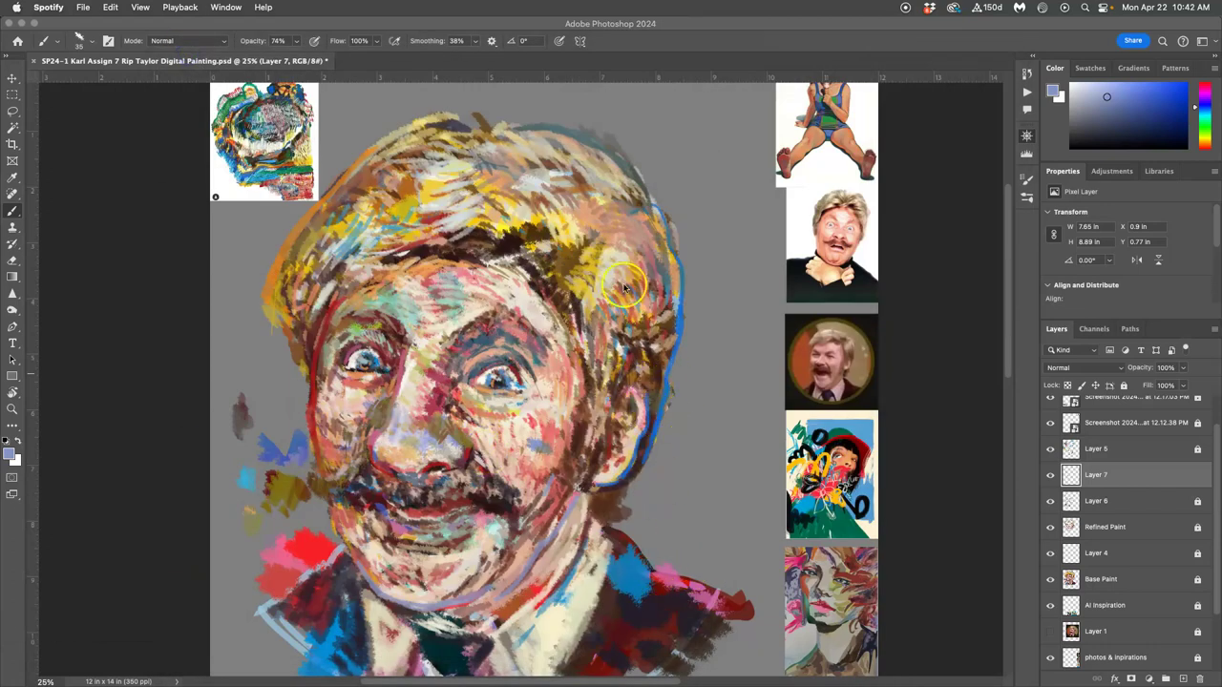
pyautogui.click(625, 303)
# - Paint orange, red, gray-blue and pale yellow strokes sampled from the portrait into the hair above the right temple and forehead
pyautogui.keyDown('alt'); pyautogui.click(621, 283); pyautogui.keyUp('alt')
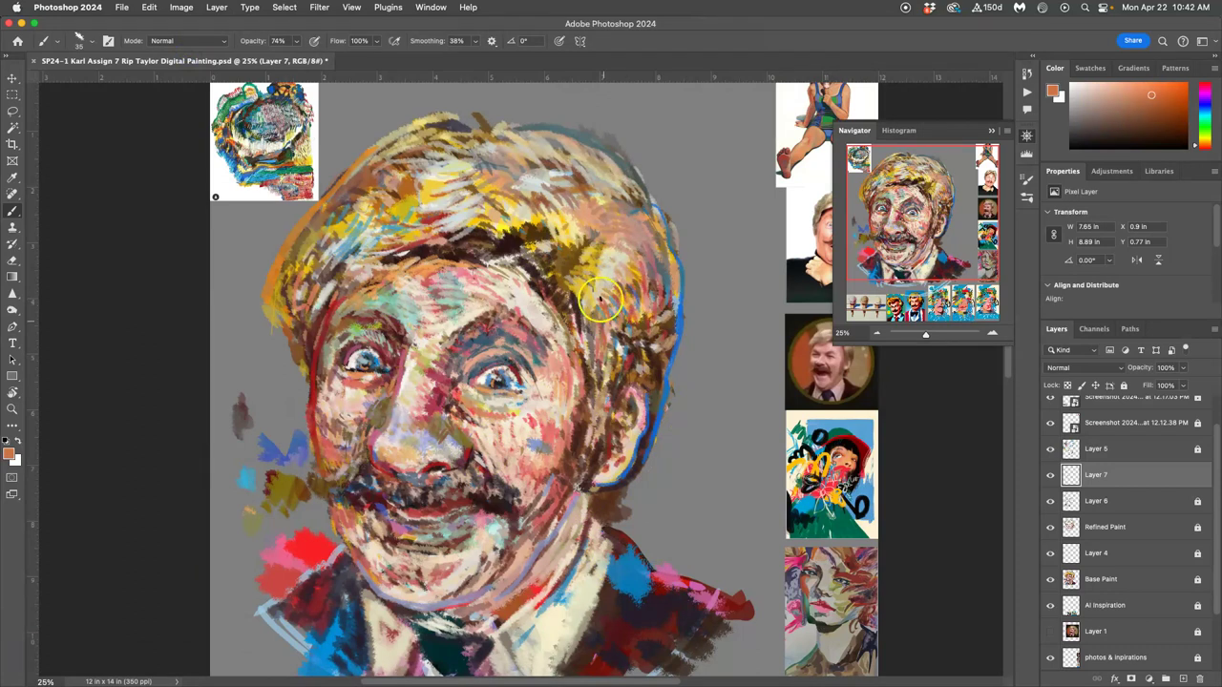
pyautogui.keyDown('alt'); pyautogui.click(647, 288); pyautogui.keyUp('alt')
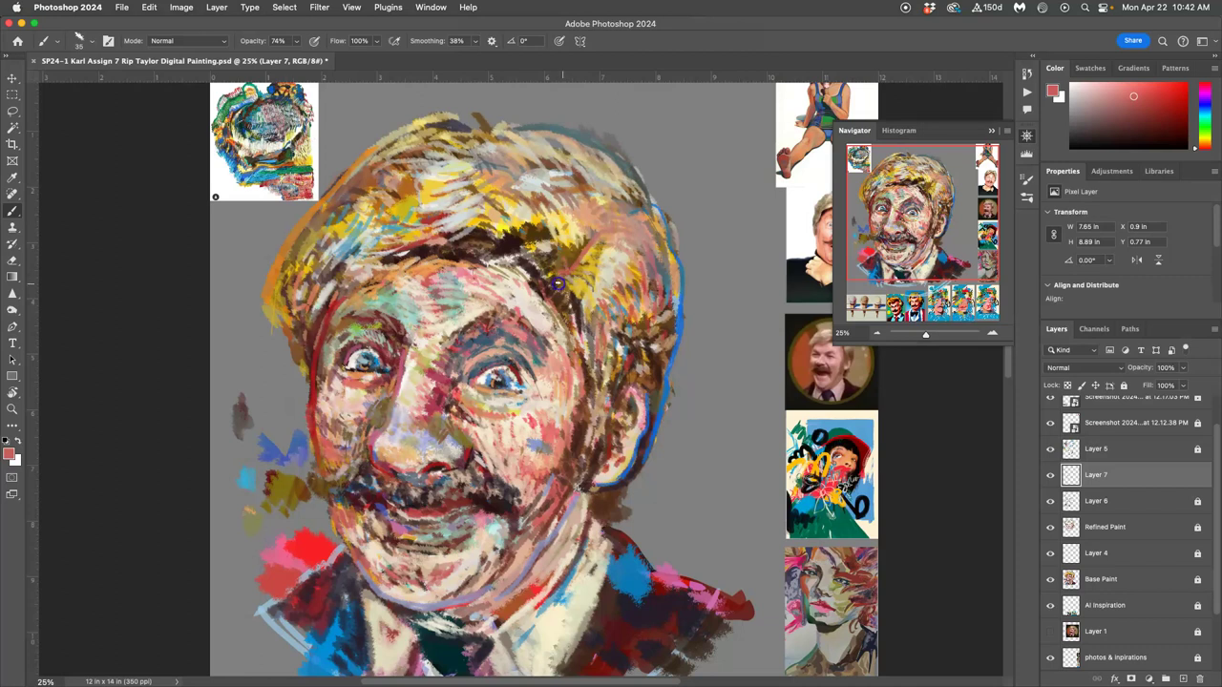
pyautogui.keyDown('alt'); pyautogui.click(632, 301); pyautogui.keyUp('alt')
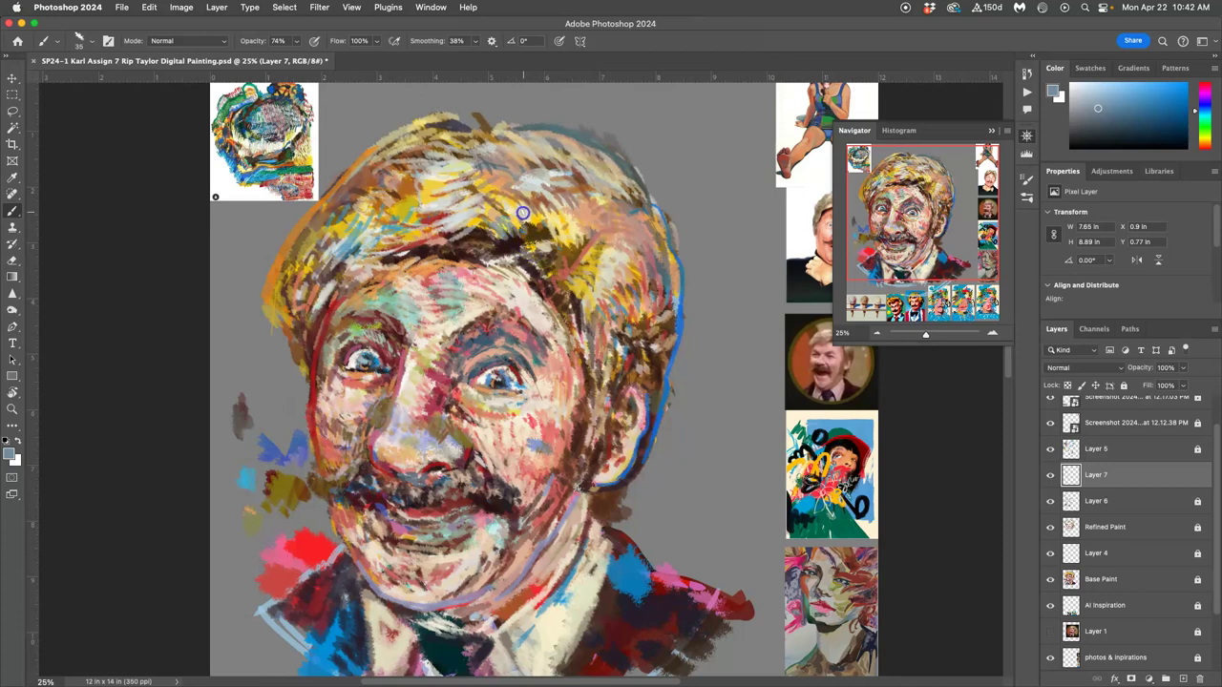
pyautogui.keyDown('alt'); pyautogui.click(554, 235); pyautogui.keyUp('alt')
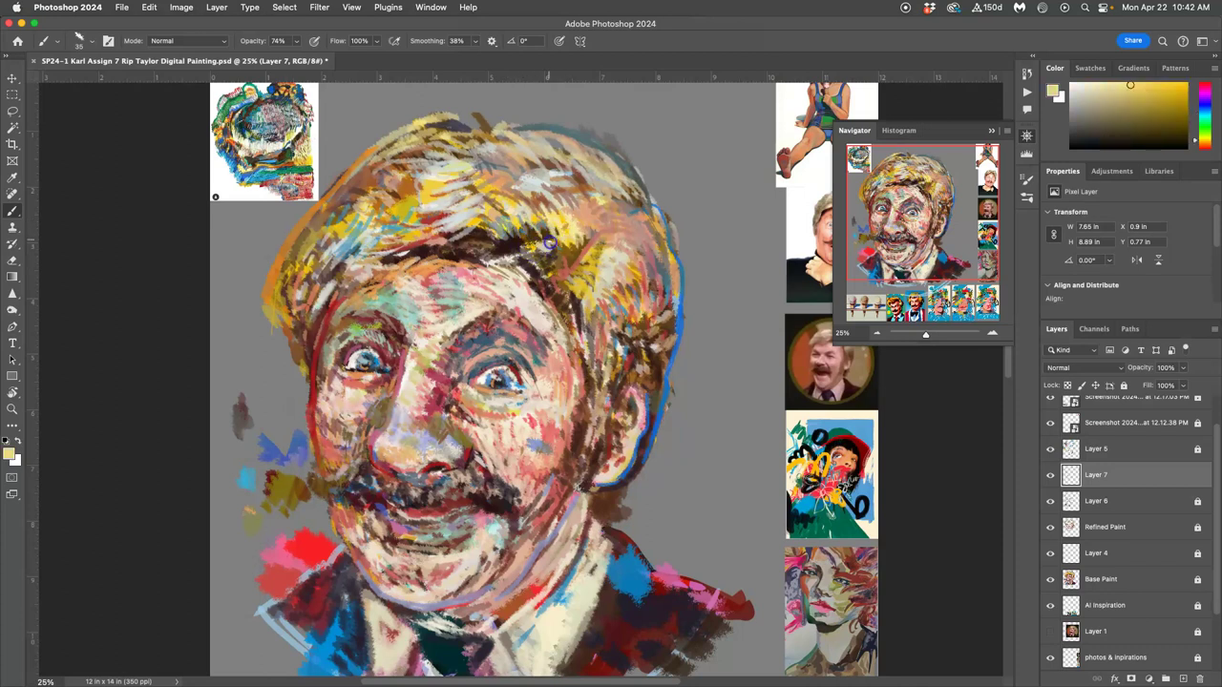
pyautogui.moveTo(504, 232); pyautogui.dragTo(532, 269)
pyautogui.click(539, 217)
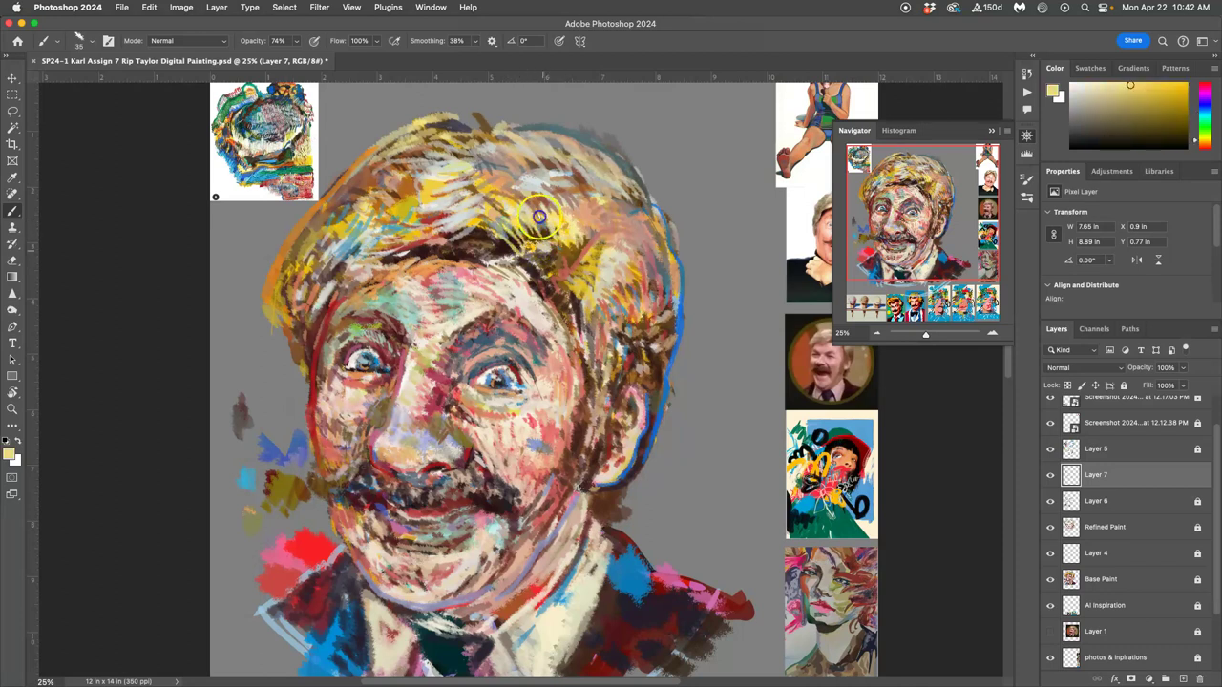
# - Paint pale yellow strokes into the hair beside the right temple and sampled dark brown strokes along the fringe's lower edge
pyautogui.moveTo(564, 212); pyautogui.dragTo(593, 224)
pyautogui.moveTo(632, 331); pyautogui.dragTo(640, 327)
pyautogui.keyDown('alt'); pyautogui.click(464, 247); pyautogui.keyUp('alt')
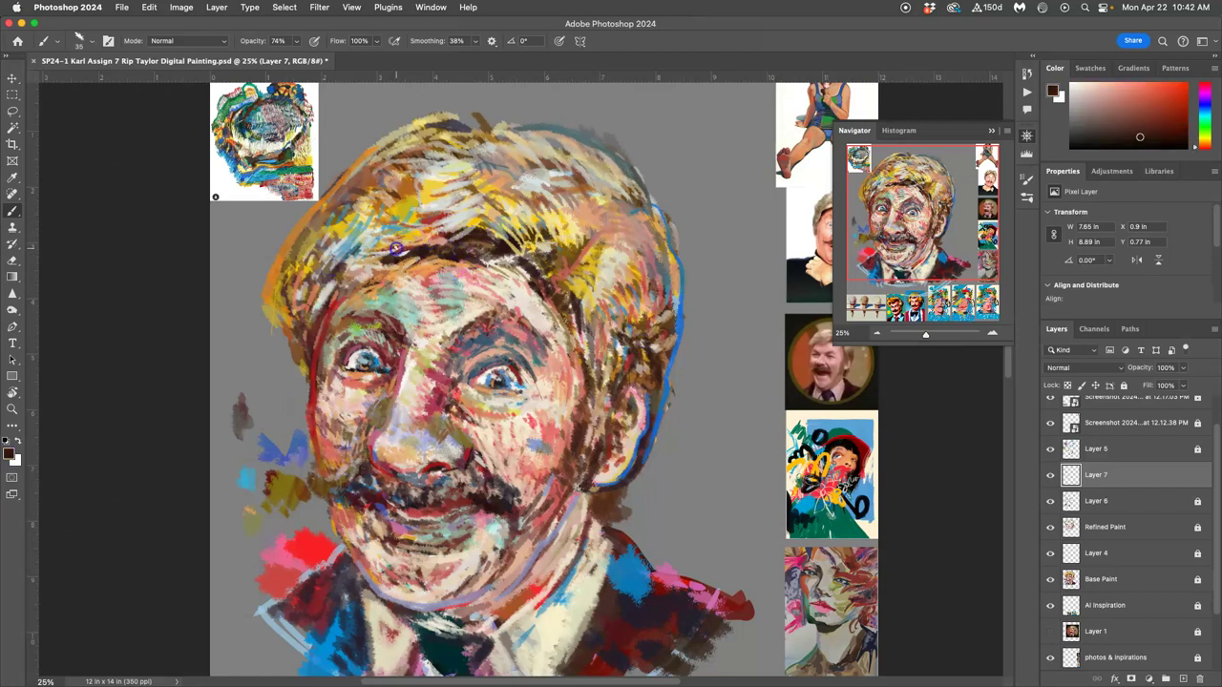
pyautogui.click(345, 251)
pyautogui.moveTo(355, 240)
pyautogui.mouseDown()
pyautogui.moveTo(339, 259)
pyautogui.moveTo(363, 265)
pyautogui.mouseUp()
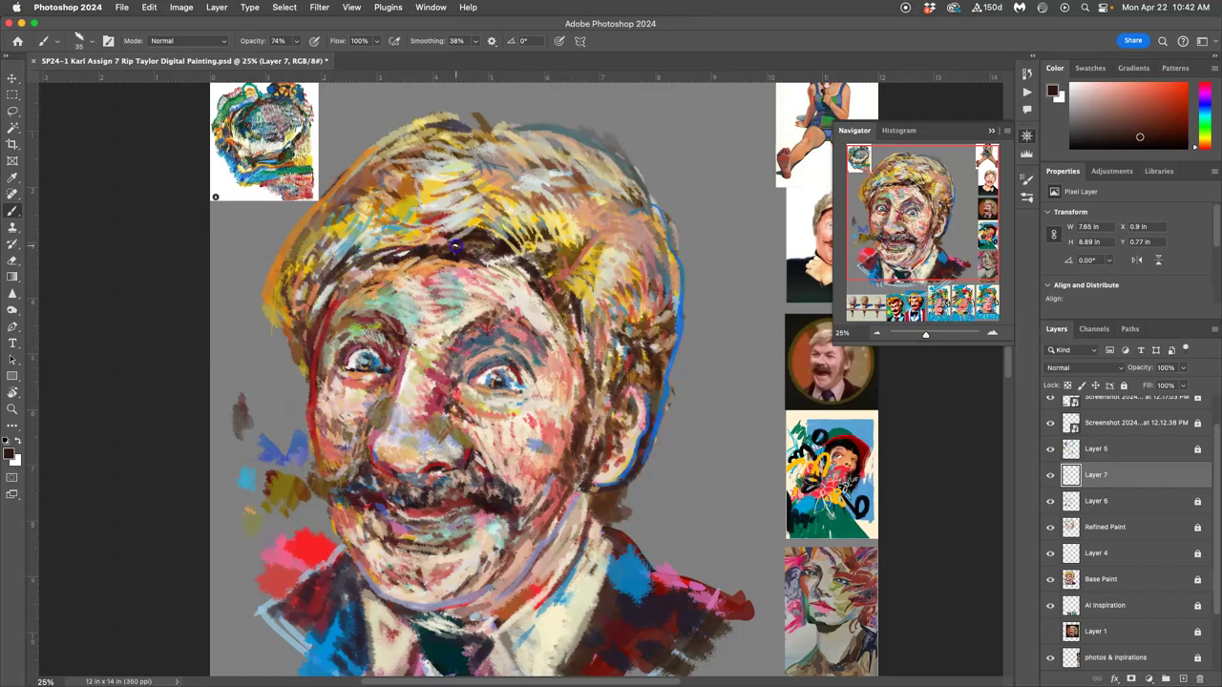
# - Paint red strokes sampled from the fringe across the hair above the forehead and down its left side
pyautogui.keyDown('alt'); pyautogui.click(432, 220); pyautogui.keyUp('alt')
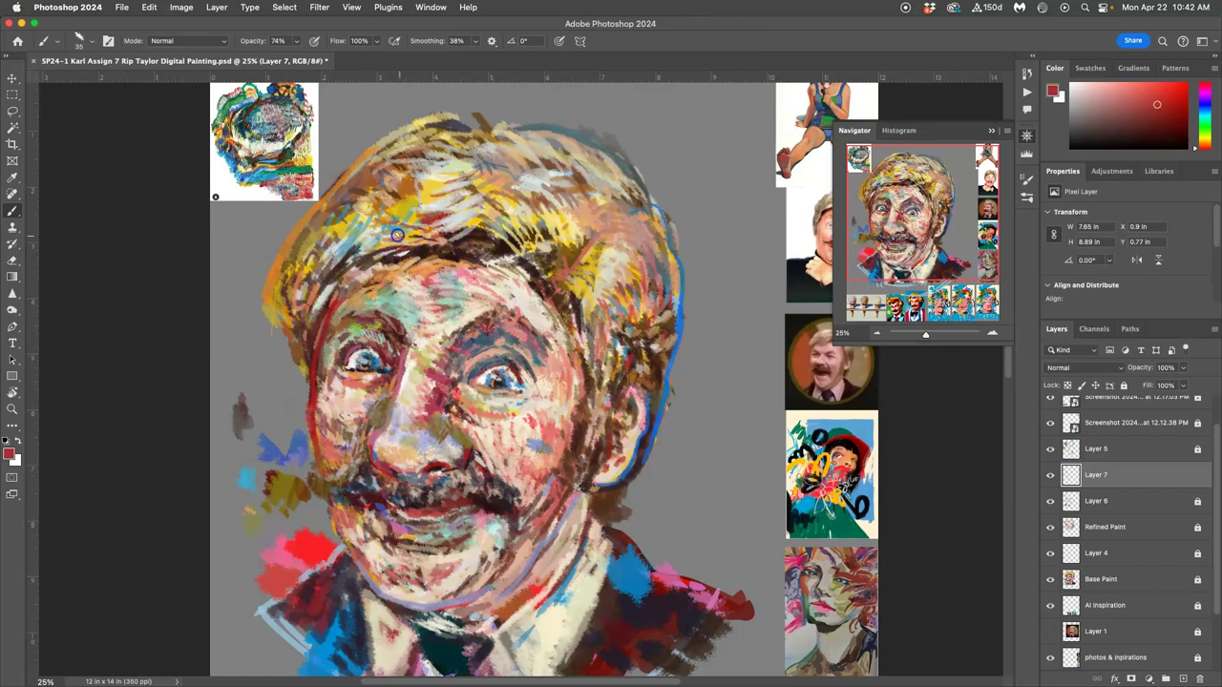
pyautogui.click(398, 212)
pyautogui.moveTo(380, 202)
pyautogui.mouseDown()
pyautogui.moveTo(339, 227)
pyautogui.moveTo(361, 202)
pyautogui.mouseUp()
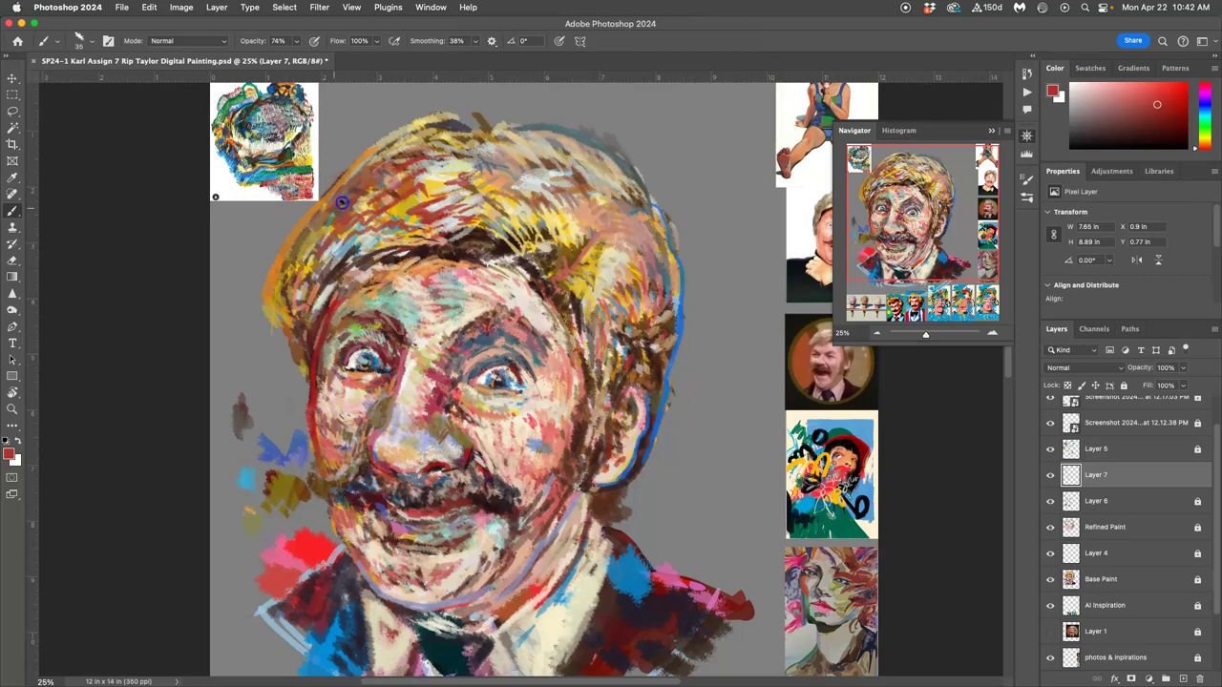
pyautogui.moveTo(322, 227); pyautogui.dragTo(273, 284)
pyautogui.moveTo(307, 239)
pyautogui.mouseDown()
pyautogui.moveTo(303, 274)
pyautogui.moveTo(273, 299)
pyautogui.mouseUp()
pyautogui.moveTo(301, 292); pyautogui.dragTo(289, 327)
pyautogui.moveTo(321, 282); pyautogui.dragTo(296, 360)
# - Soften the brush strokes on the nose, mouth corner and cheek with the Smudge tool
pyautogui.moveTo(448, 434)
pyautogui.mouseDown()
pyautogui.moveTo(460, 362)
pyautogui.moveTo(402, 386)
pyautogui.mouseUp()
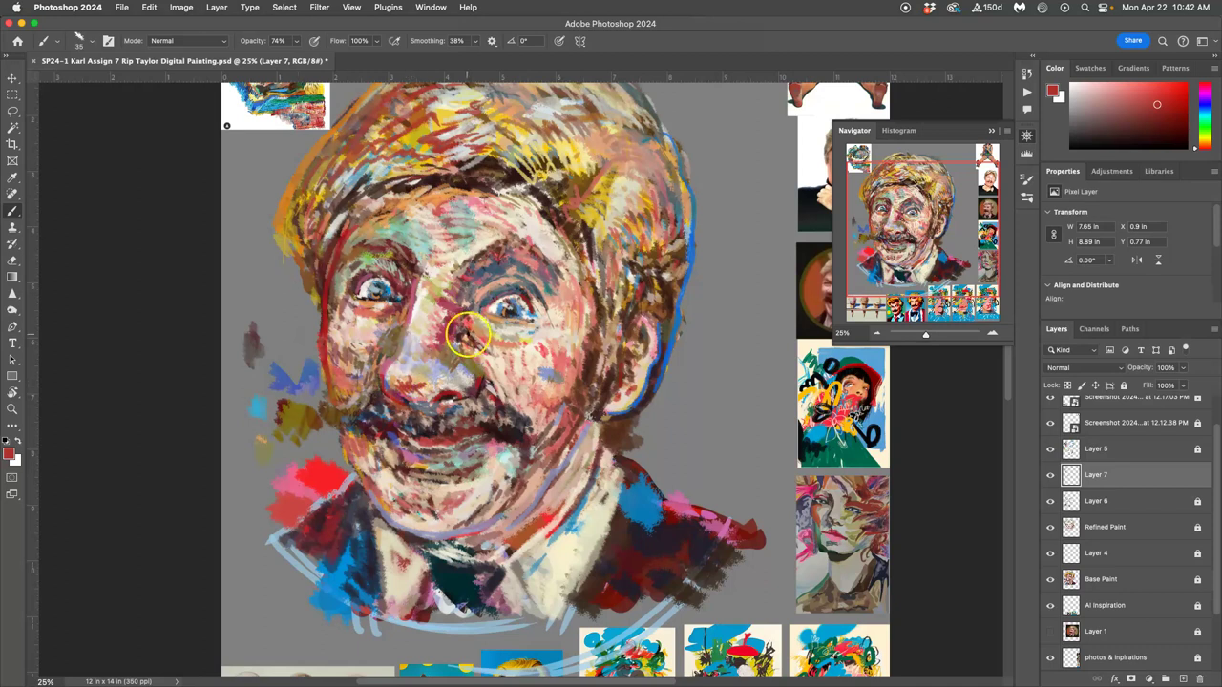
pyautogui.scroll(4, 412, 377)
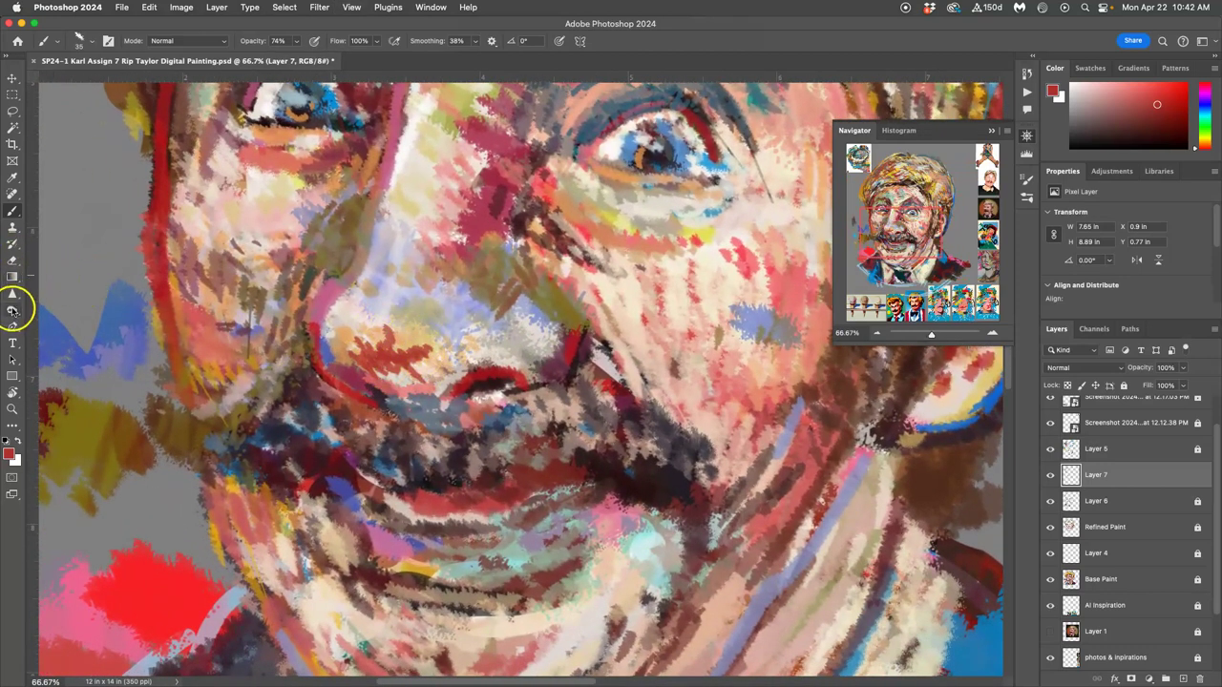
pyautogui.click(11, 310)
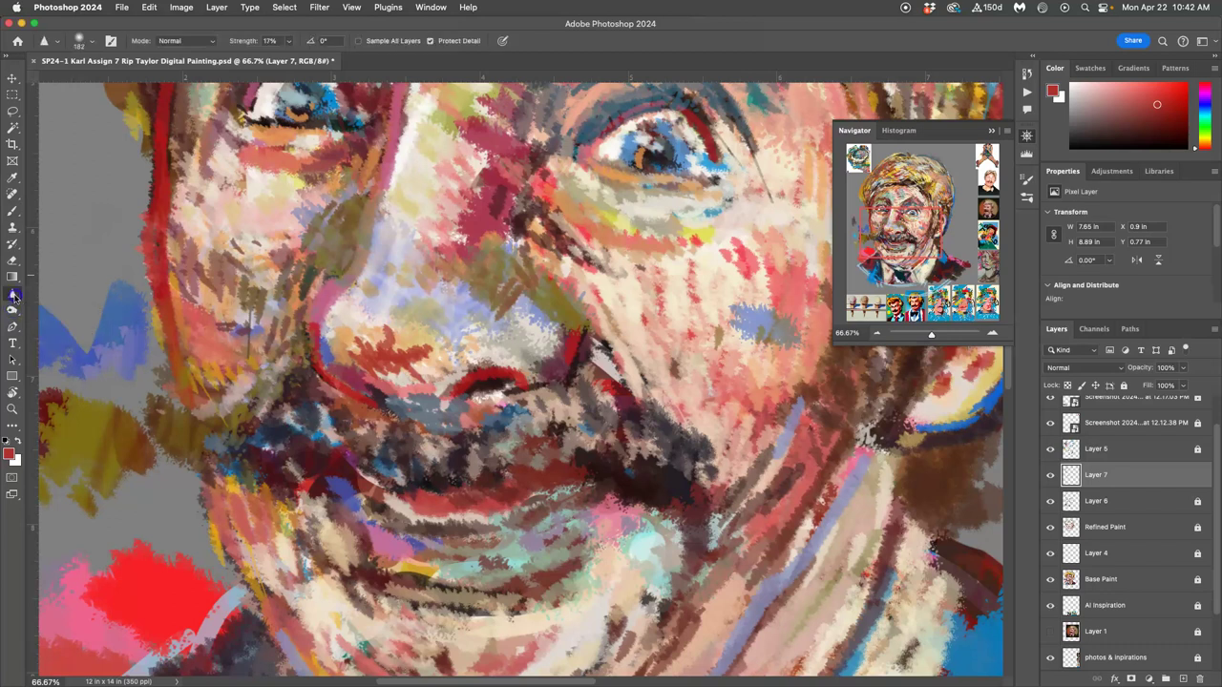
pyautogui.click(11, 293)
pyautogui.click(63, 316)
pyautogui.moveTo(423, 349)
pyautogui.mouseDown()
pyautogui.moveTo(387, 349)
pyautogui.moveTo(395, 314)
pyautogui.moveTo(382, 349)
pyautogui.moveTo(398, 308)
pyautogui.moveTo(390, 361)
pyautogui.moveTo(368, 344)
pyautogui.moveTo(389, 314)
pyautogui.moveTo(363, 333)
pyautogui.moveTo(373, 302)
pyautogui.moveTo(400, 336)
pyautogui.moveTo(426, 321)
pyautogui.moveTo(417, 326)
pyautogui.mouseUp()
pyautogui.click(611, 474)
pyautogui.moveTo(621, 550); pyautogui.dragTo(616, 543)
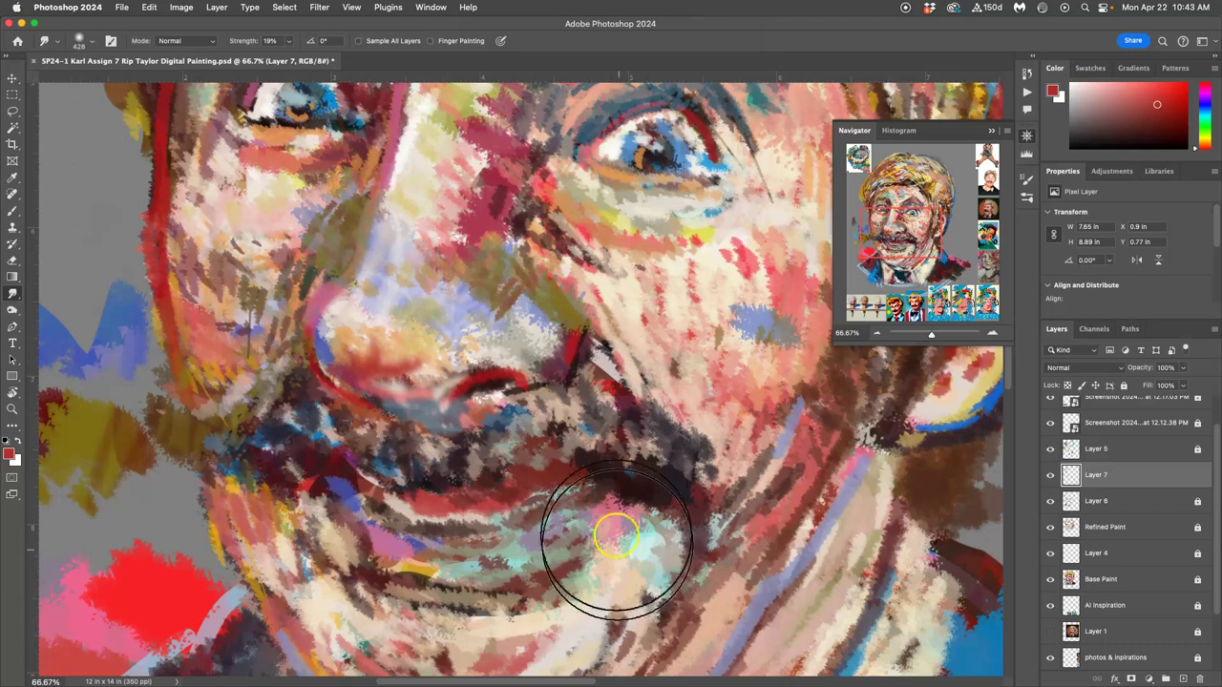
pyautogui.click(481, 256)
pyautogui.moveTo(593, 367); pyautogui.dragTo(593, 351)
pyautogui.press('super+minus')
pyautogui.press('super+minus')
pyautogui.press('super+minus')
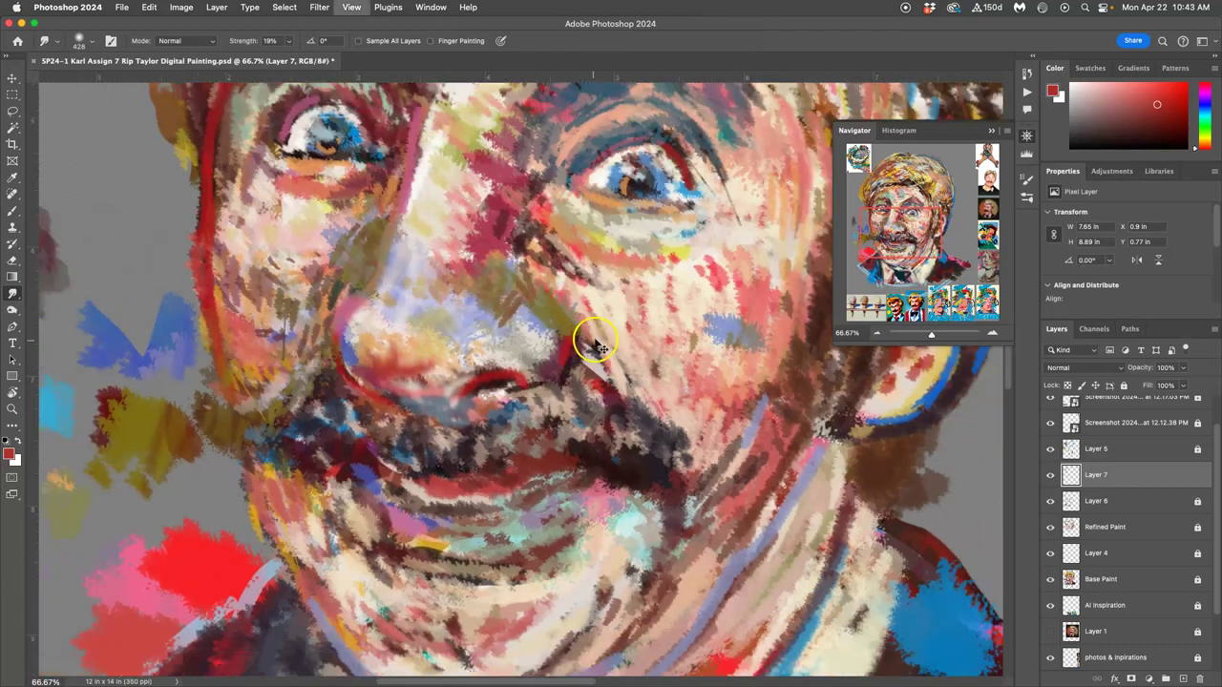
pyautogui.moveTo(606, 289); pyautogui.dragTo(613, 350)
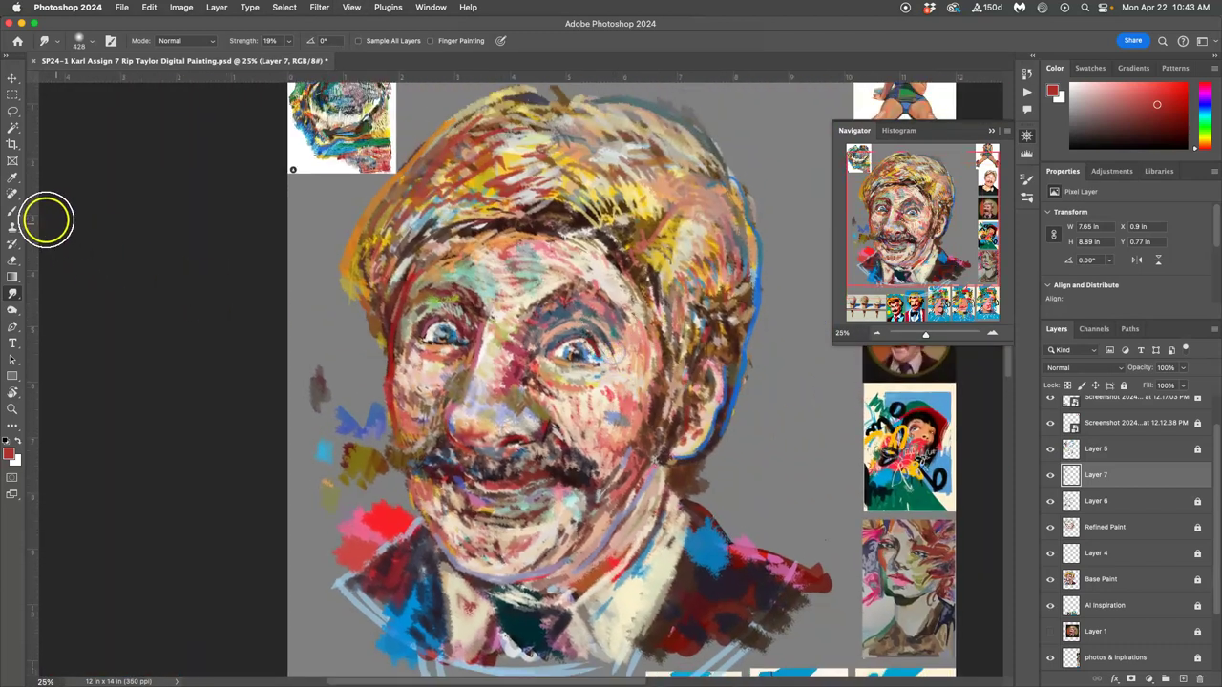
# - Fade the strokes on the nose, right cheek, temple and hair with the semi-transparent Eraser
pyautogui.click(13, 261)
pyautogui.click(465, 430)
pyautogui.moveTo(464, 430)
pyautogui.mouseDown()
pyautogui.moveTo(484, 499)
pyautogui.moveTo(469, 405)
pyautogui.mouseUp()
pyautogui.click(622, 453)
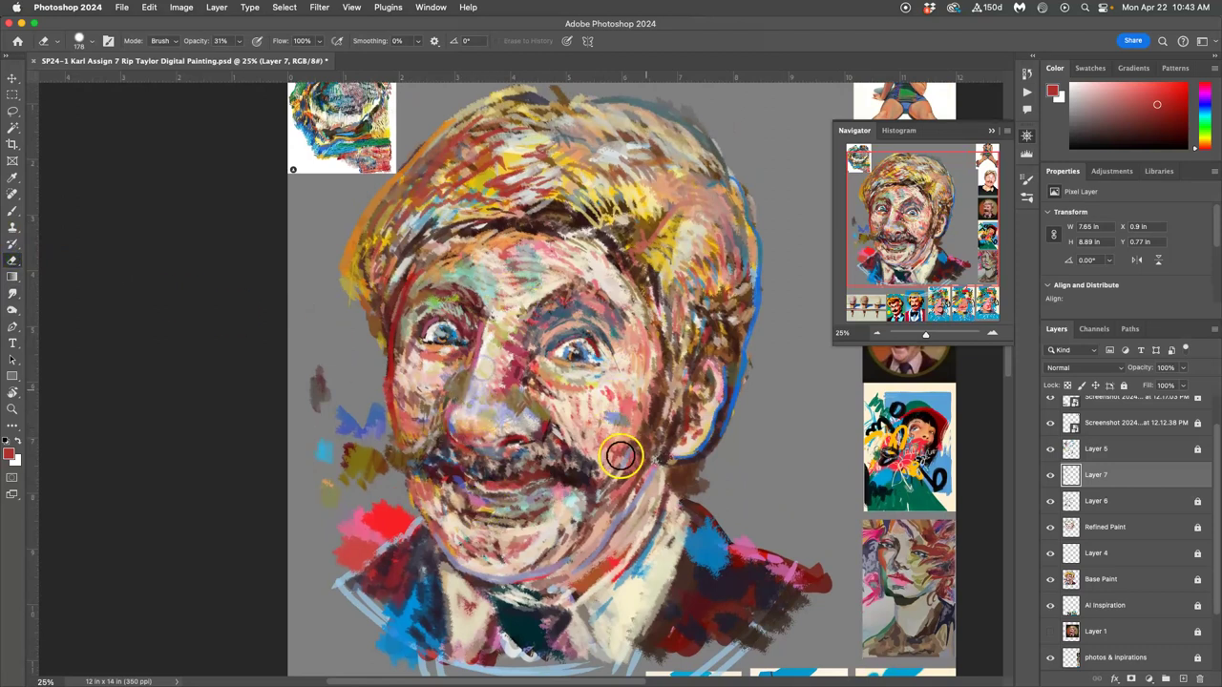
pyautogui.click(659, 389)
pyautogui.moveTo(659, 388)
pyautogui.mouseDown()
pyautogui.moveTo(697, 322)
pyautogui.moveTo(755, 360)
pyautogui.moveTo(697, 301)
pyautogui.moveTo(622, 277)
pyautogui.moveTo(585, 287)
pyautogui.moveTo(514, 258)
pyautogui.moveTo(450, 148)
pyautogui.mouseUp()
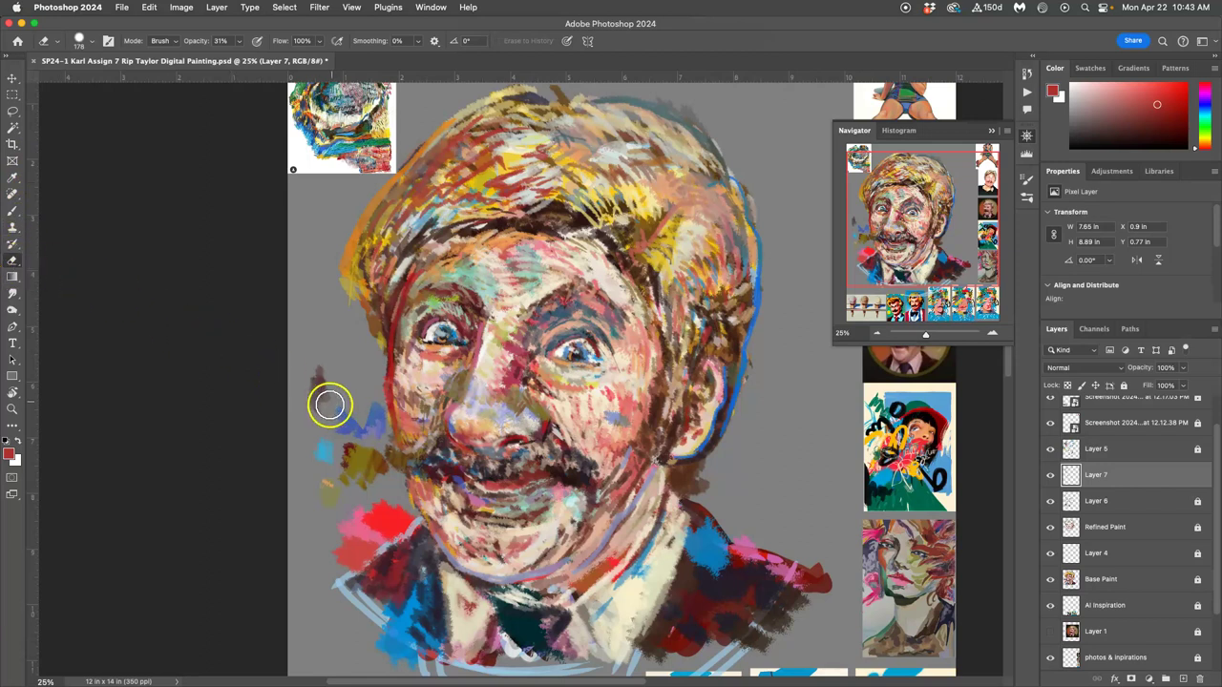
# - Paint contour lines along the left hair edge and right jacket shoulder with the Brush, using blue sampled from the swatch beside the face
pyautogui.click(11, 211)
pyautogui.keyDown('alt'); pyautogui.click(350, 420); pyautogui.keyUp('alt')
pyautogui.moveTo(402, 265)
pyautogui.mouseDown()
pyautogui.moveTo(380, 293)
pyautogui.moveTo(379, 343)
pyautogui.mouseUp()
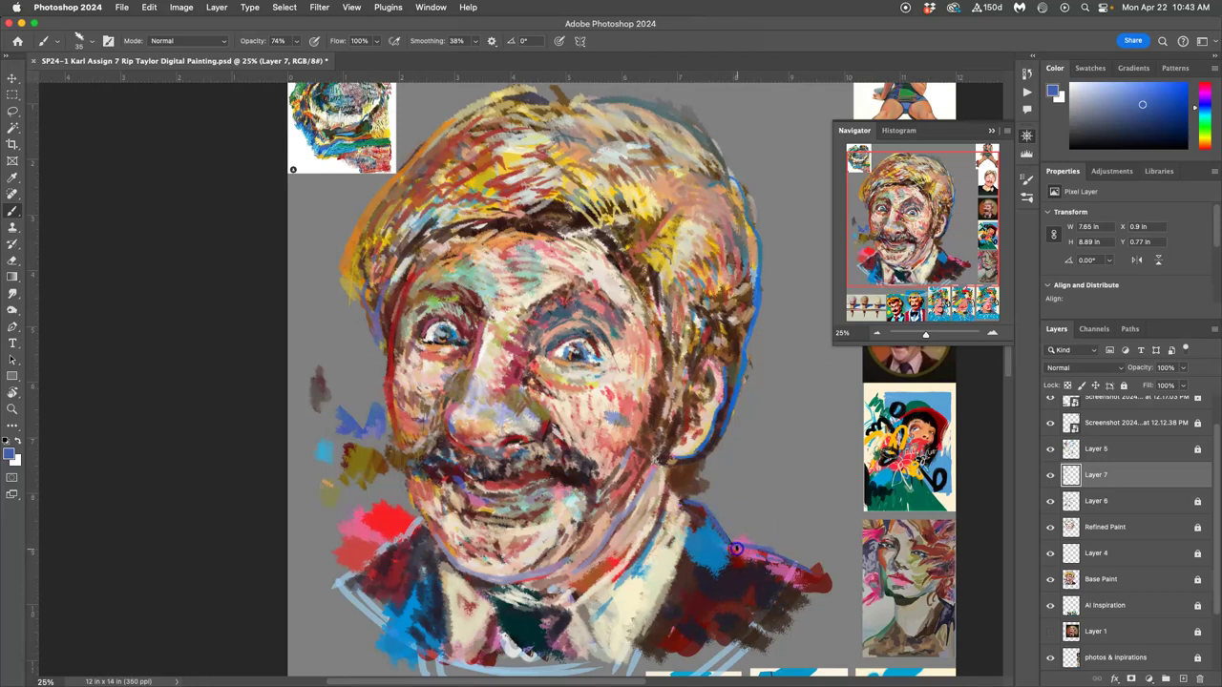
pyautogui.moveTo(736, 550)
pyautogui.mouseDown()
pyautogui.moveTo(814, 580)
pyautogui.moveTo(737, 555)
pyautogui.moveTo(729, 582)
pyautogui.moveTo(801, 601)
pyautogui.moveTo(774, 600)
pyautogui.moveTo(789, 578)
pyautogui.moveTo(757, 623)
pyautogui.moveTo(788, 578)
pyautogui.moveTo(720, 661)
pyautogui.moveTo(742, 617)
pyautogui.moveTo(706, 655)
pyautogui.moveTo(714, 628)
pyautogui.moveTo(699, 612)
pyautogui.moveTo(631, 661)
pyautogui.mouseUp()
# - Paint dark purple lines sampled from the jacket along the shirt collar, plus cream touches sampled from the collar
pyautogui.keyDown('alt'); pyautogui.click(735, 582); pyautogui.keyUp('alt')
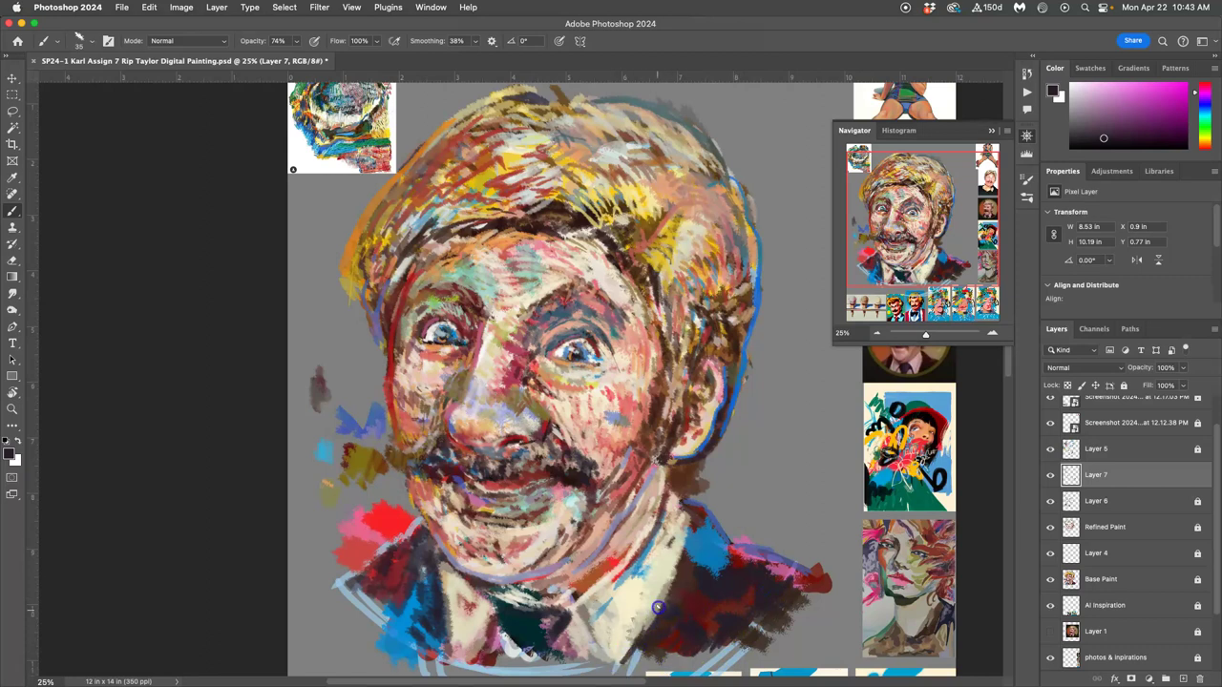
pyautogui.moveTo(578, 598); pyautogui.dragTo(576, 600)
pyautogui.moveTo(458, 601)
pyautogui.mouseDown()
pyautogui.moveTo(424, 547)
pyautogui.moveTo(444, 568)
pyautogui.moveTo(441, 550)
pyautogui.mouseUp()
pyautogui.keyDown('alt'); pyautogui.click(439, 553); pyautogui.keyUp('alt')
pyautogui.moveTo(452, 629); pyautogui.dragTo(456, 632)
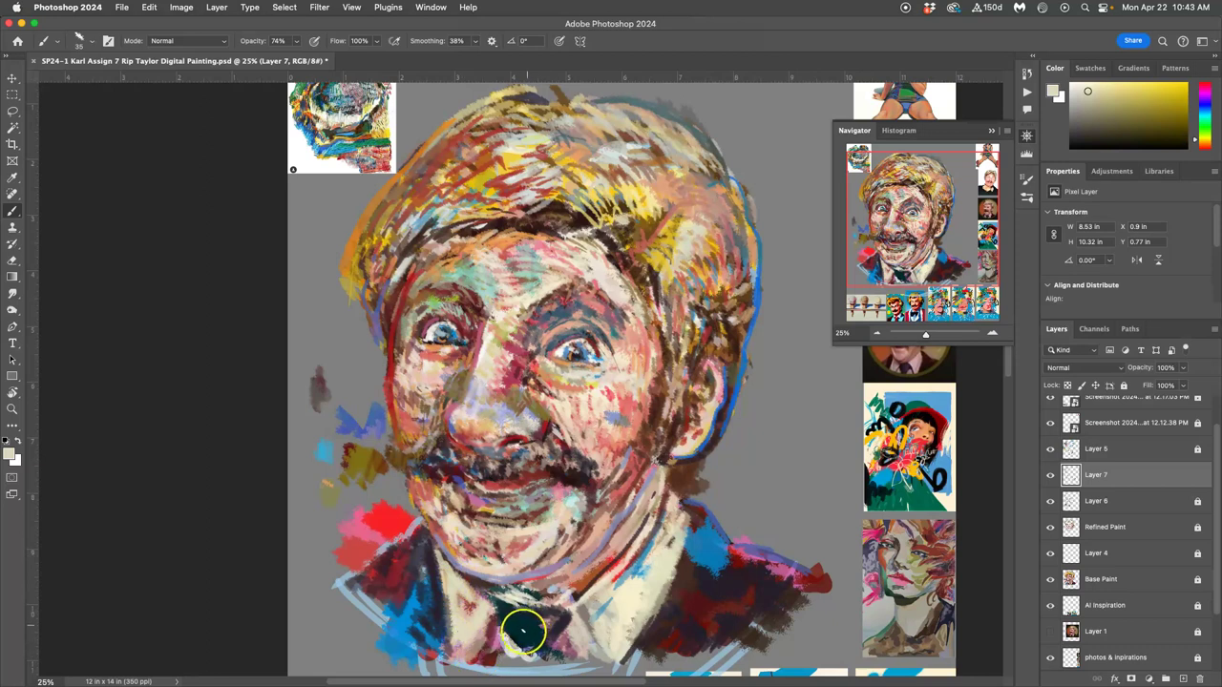
# - Paint strokes on the tie using blue sampled from the shoulder and teal sampled from the reference painting
pyautogui.keyDown('alt'); pyautogui.click(699, 555); pyautogui.keyUp('alt')
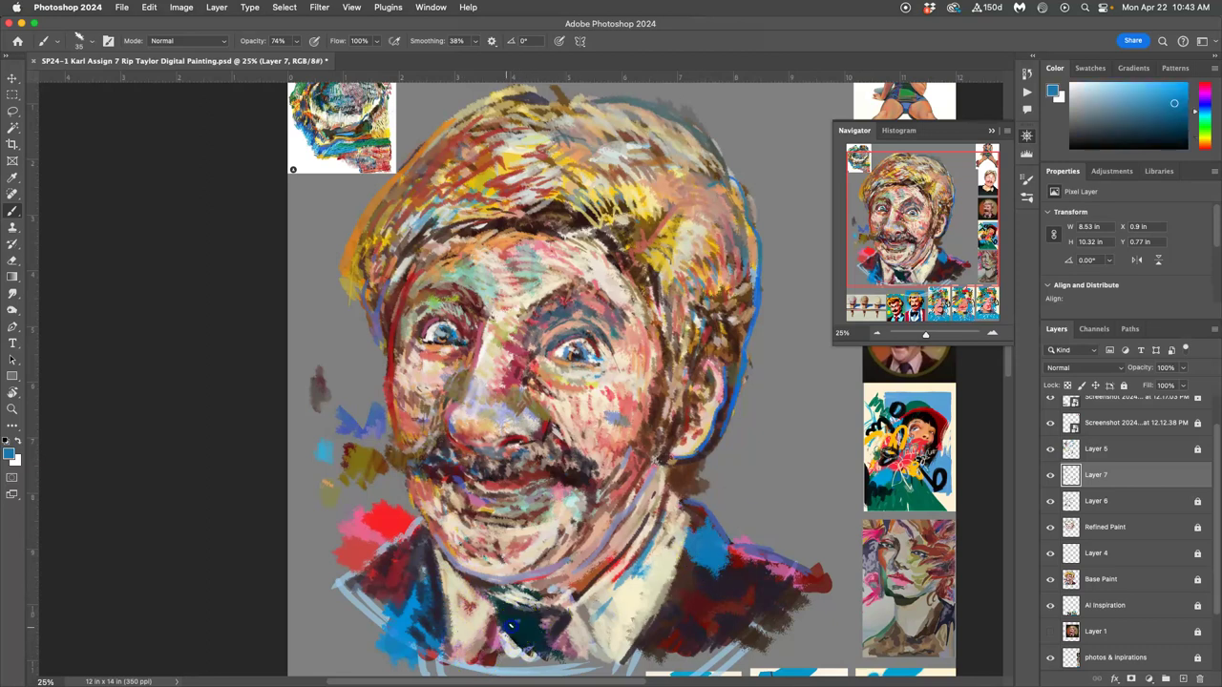
pyautogui.moveTo(520, 625); pyautogui.dragTo(537, 645)
pyautogui.keyDown('alt'); pyautogui.click(368, 141); pyautogui.keyUp('alt')
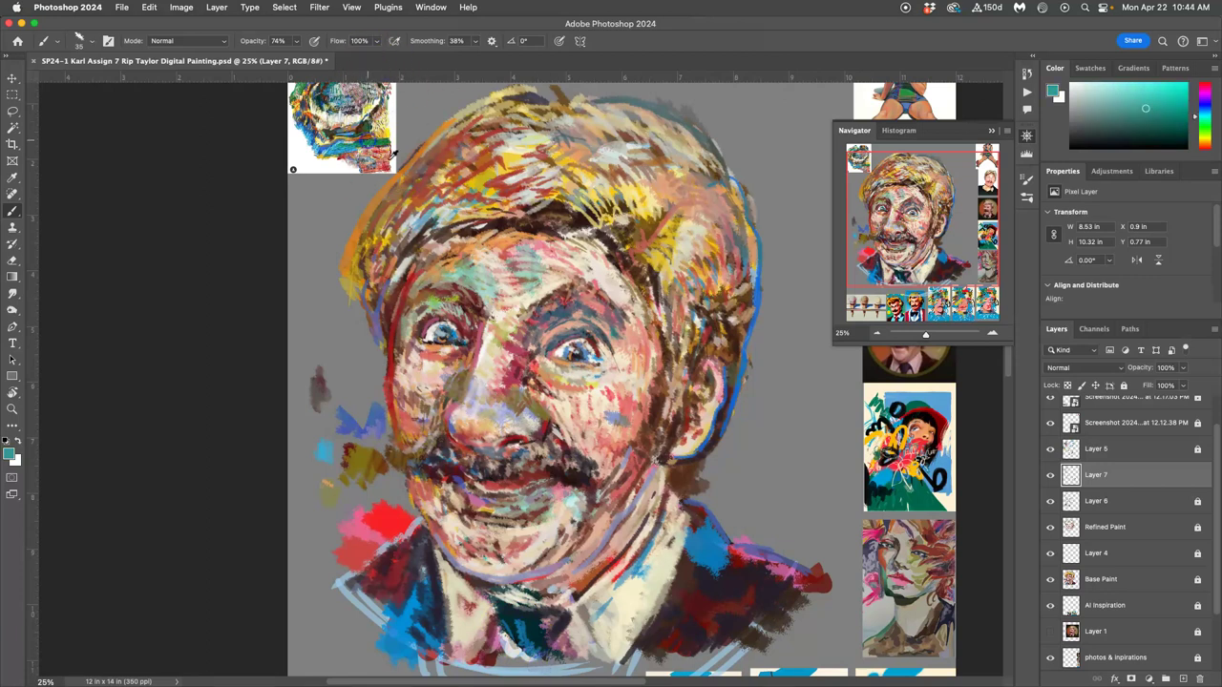
pyautogui.click(522, 615)
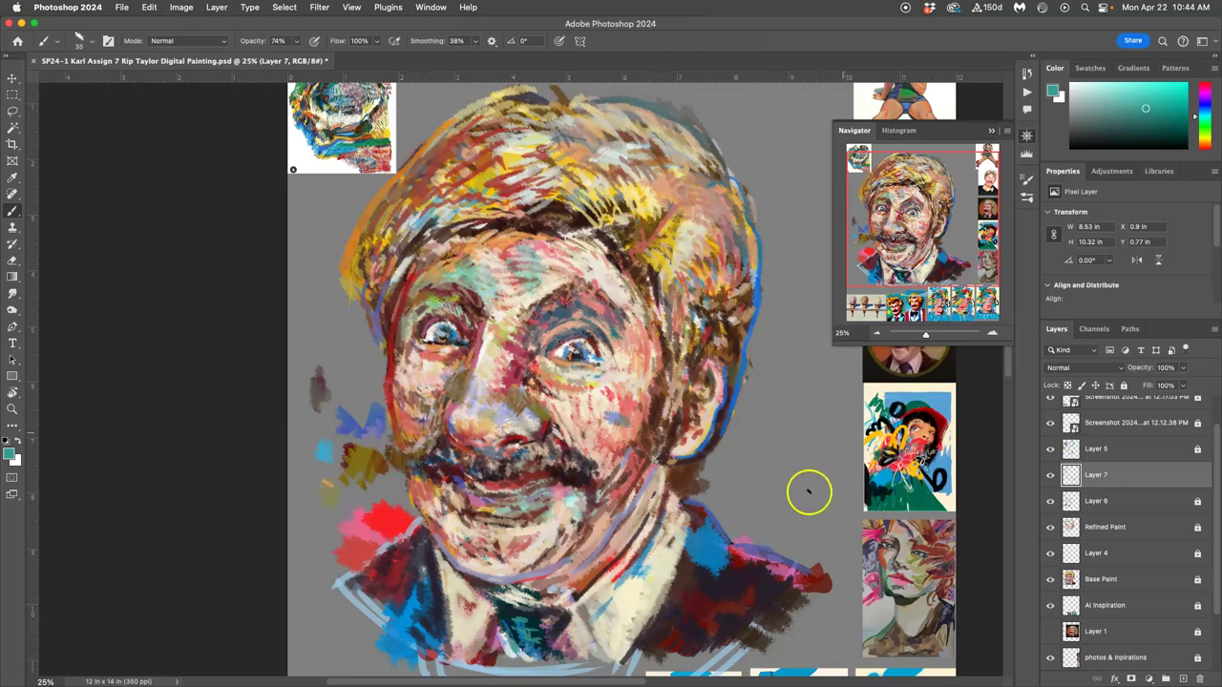
# - Outline the left jacket shoulder in sampled dark plum and add loose gray-green texture strokes to both sides of the jacket
pyautogui.moveTo(390, 557)
pyautogui.mouseDown()
pyautogui.moveTo(340, 585)
pyautogui.moveTo(410, 538)
pyautogui.mouseUp()
pyautogui.keyDown('alt'); pyautogui.click(417, 554); pyautogui.keyUp('alt')
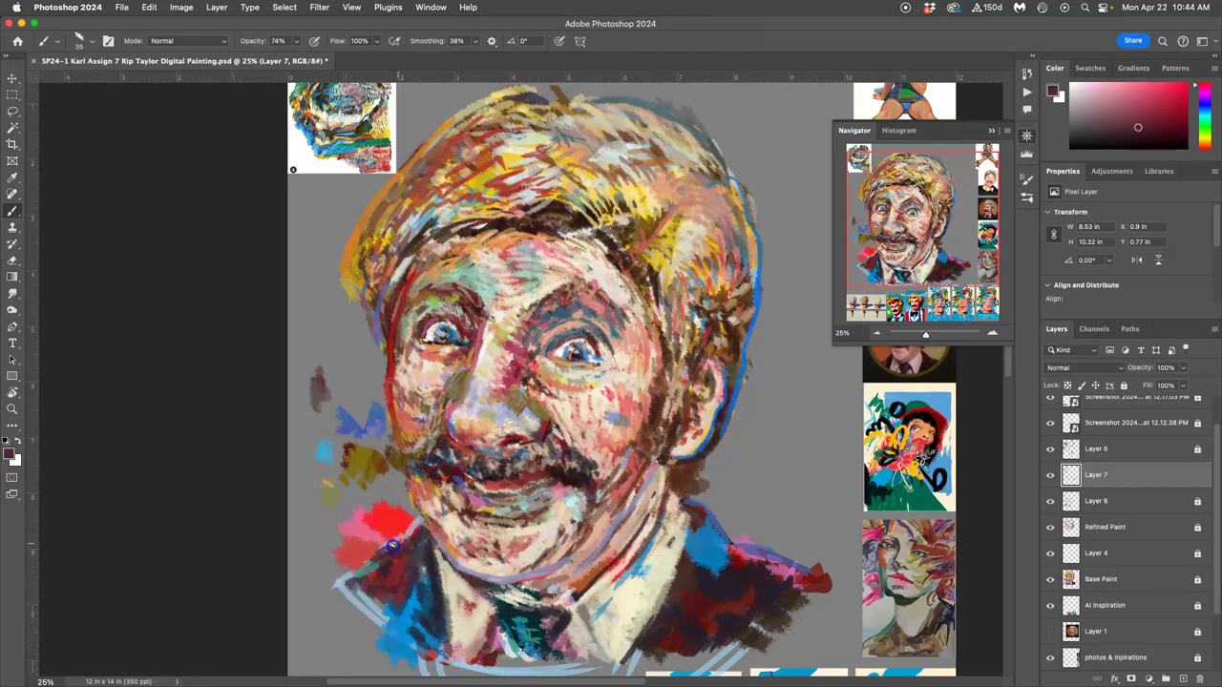
pyautogui.moveTo(331, 584); pyautogui.dragTo(382, 557)
pyautogui.keyDown('alt'); pyautogui.click(380, 574); pyautogui.keyUp('alt')
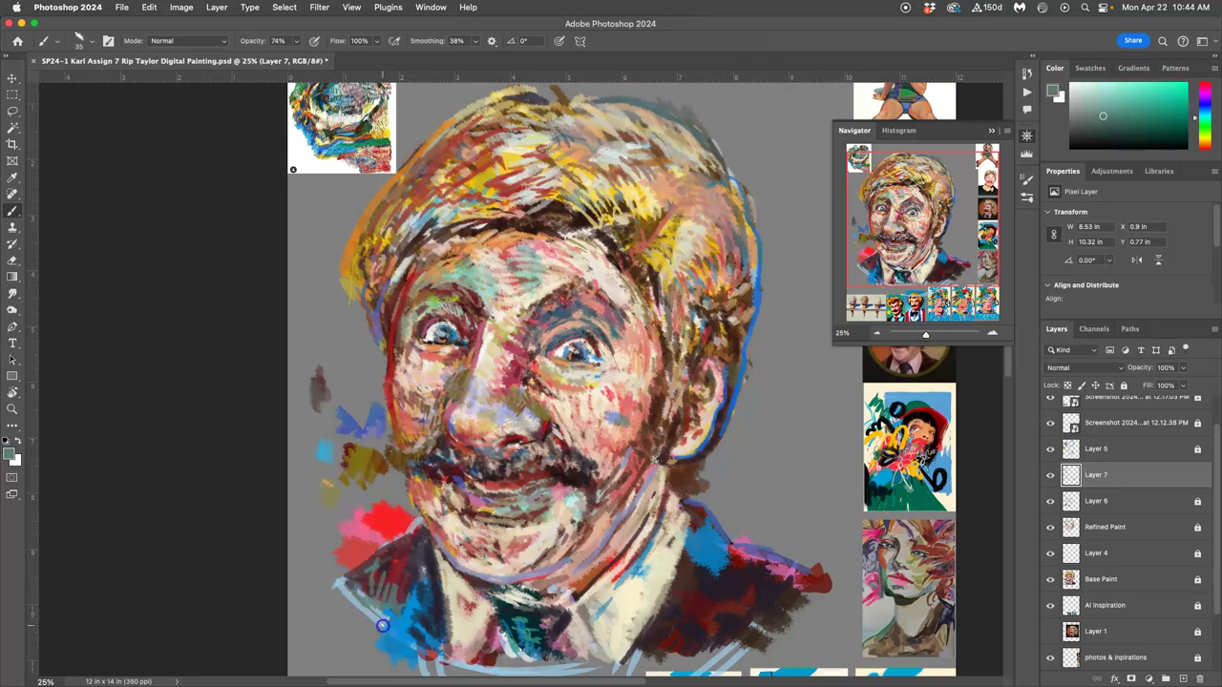
pyautogui.moveTo(383, 626); pyautogui.dragTo(388, 609)
pyautogui.moveTo(661, 613)
pyautogui.mouseDown()
pyautogui.moveTo(640, 662)
pyautogui.moveTo(674, 595)
pyautogui.moveTo(623, 667)
pyautogui.moveTo(656, 678)
pyautogui.moveTo(696, 632)
pyautogui.moveTo(727, 646)
pyautogui.moveTo(713, 613)
pyautogui.moveTo(731, 613)
pyautogui.moveTo(726, 647)
pyautogui.moveTo(763, 619)
pyautogui.mouseUp()
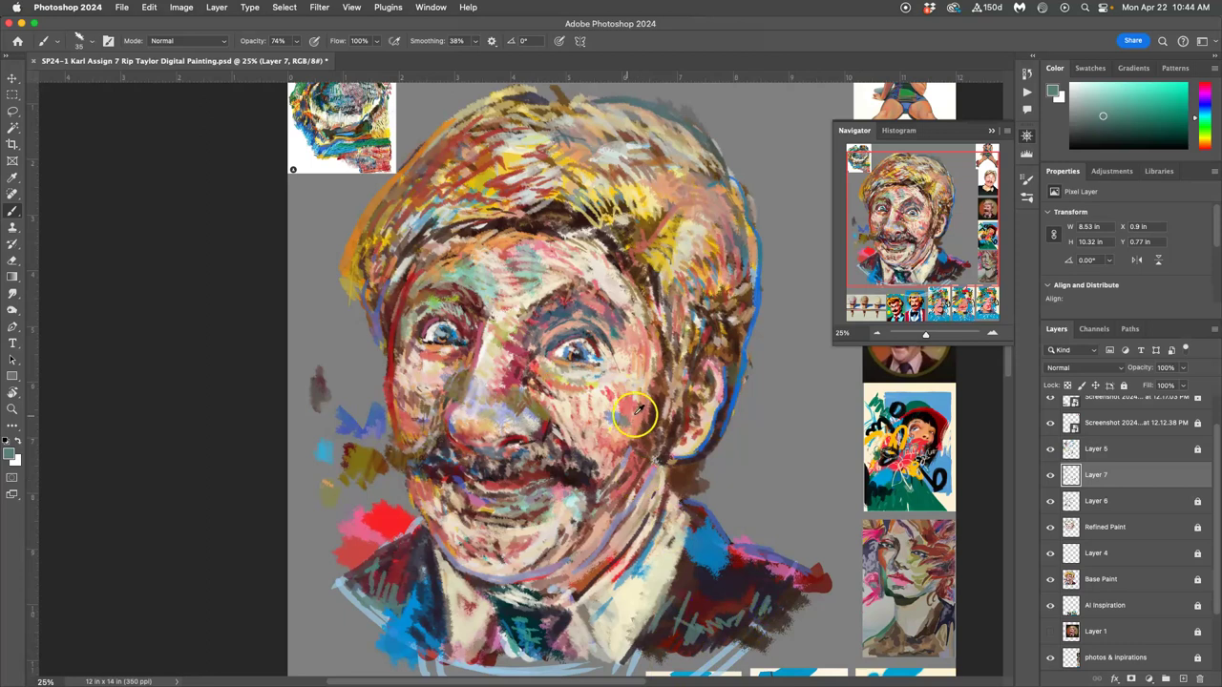
# - Paint sampled blue, dark red and golden orange accent strokes along the sideburn, ear and cheek edge
pyautogui.keyDown('alt'); pyautogui.click(709, 430); pyautogui.keyUp('alt')
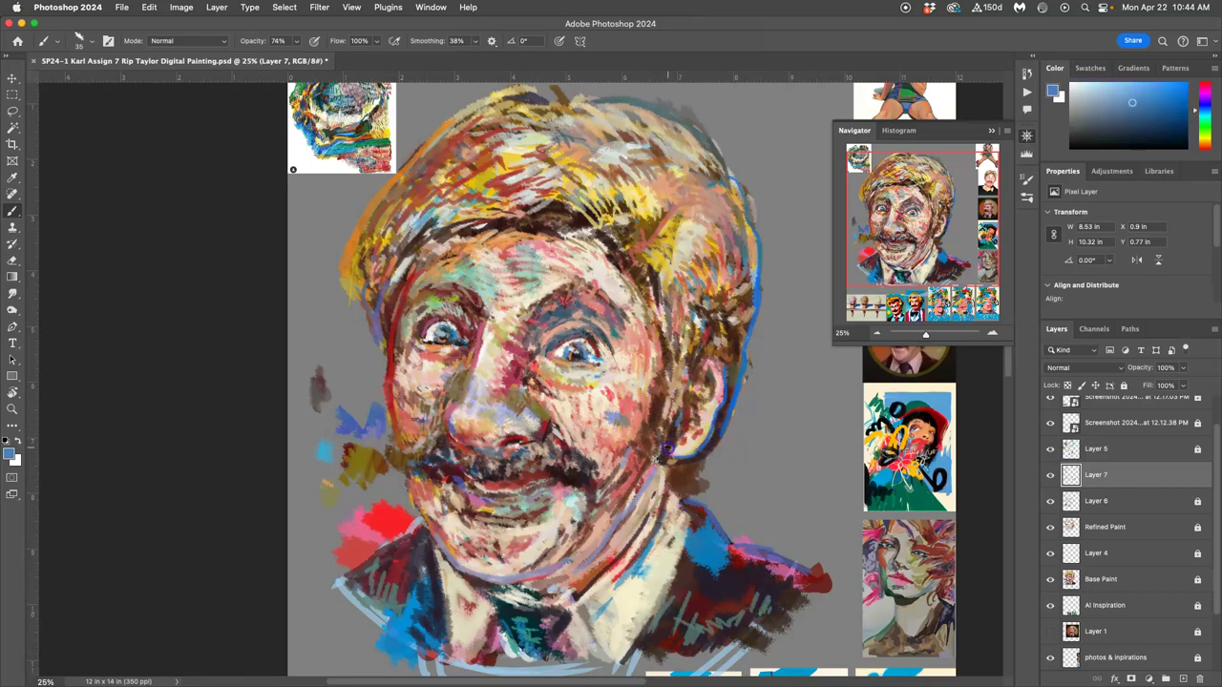
pyautogui.keyDown('alt'); pyautogui.click(508, 439); pyautogui.keyUp('alt')
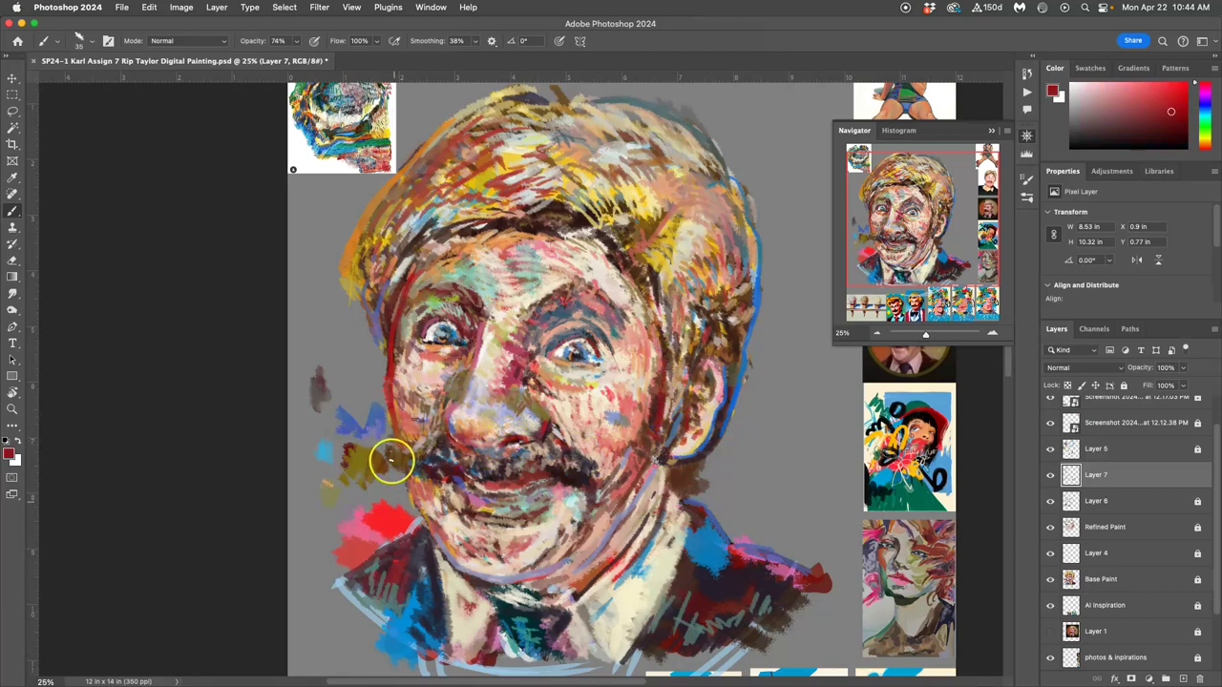
pyautogui.keyDown('alt'); pyautogui.click(412, 495); pyautogui.keyUp('alt')
pyautogui.moveTo(671, 356); pyautogui.dragTo(666, 340)
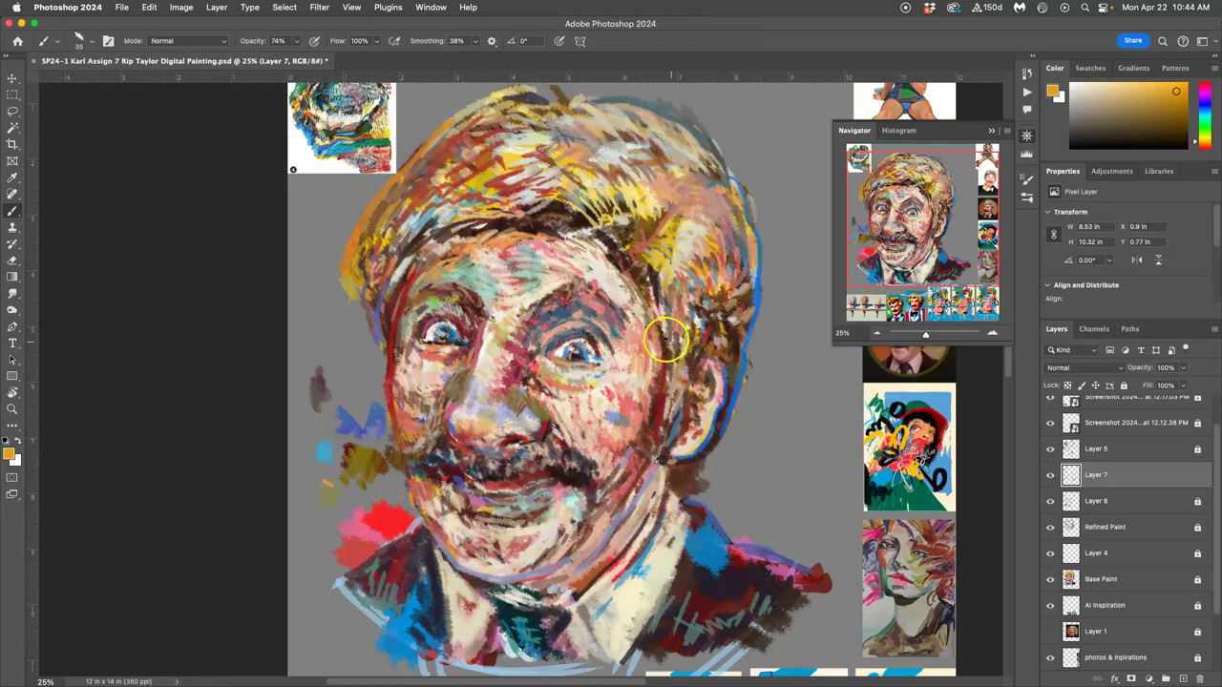
pyautogui.moveTo(678, 429); pyautogui.dragTo(670, 399)
pyautogui.moveTo(646, 468); pyautogui.dragTo(650, 456)
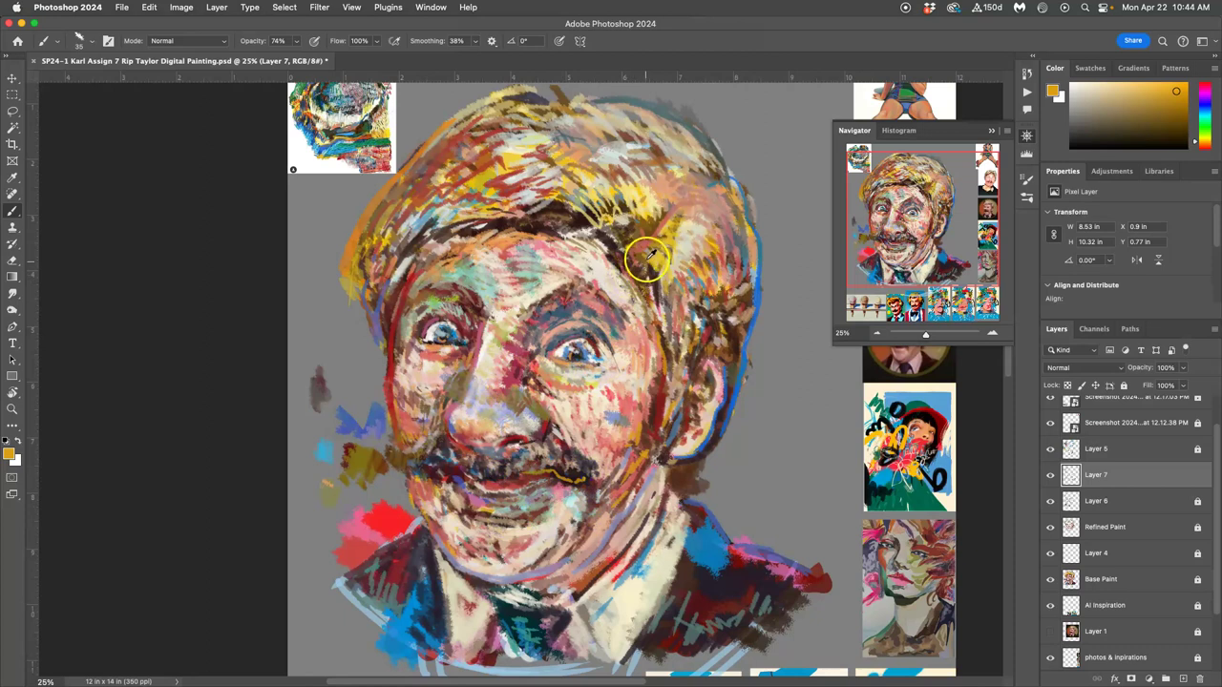
# - Paint strokes into the moustache using orange-red, dark red, gray-blue and near-black sampled from the portrait
pyautogui.keyDown('alt'); pyautogui.click(711, 284); pyautogui.keyUp('alt')
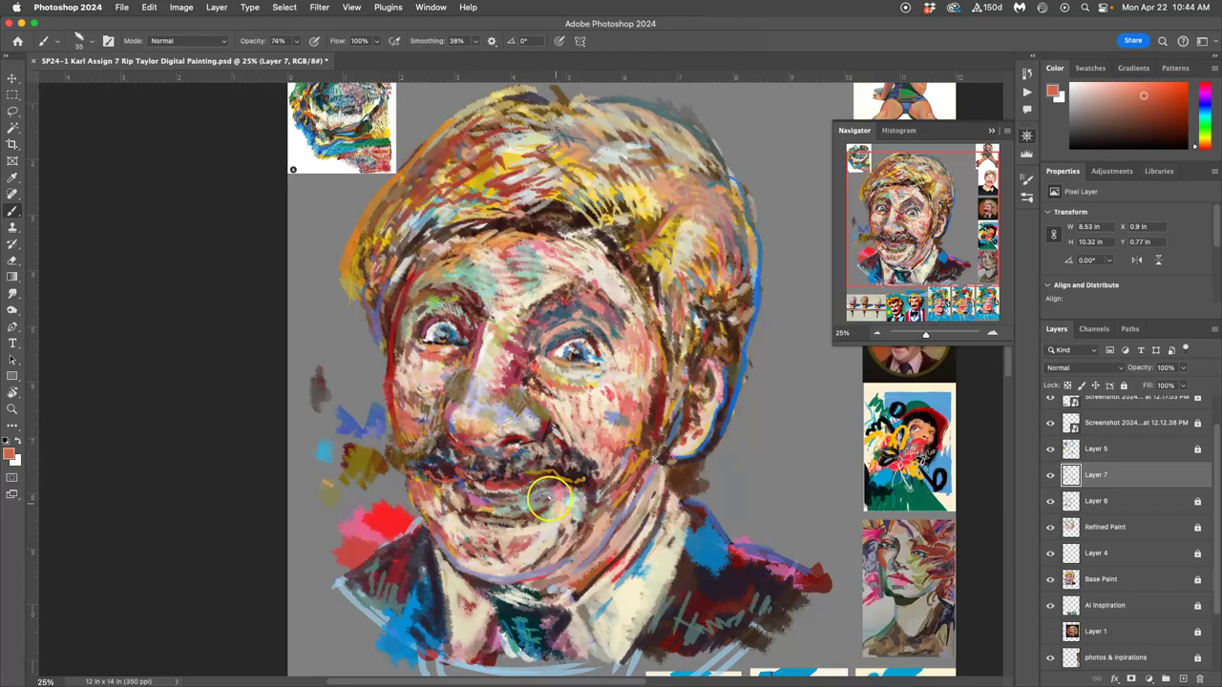
pyautogui.keyDown('alt'); pyautogui.click(514, 436); pyautogui.keyUp('alt')
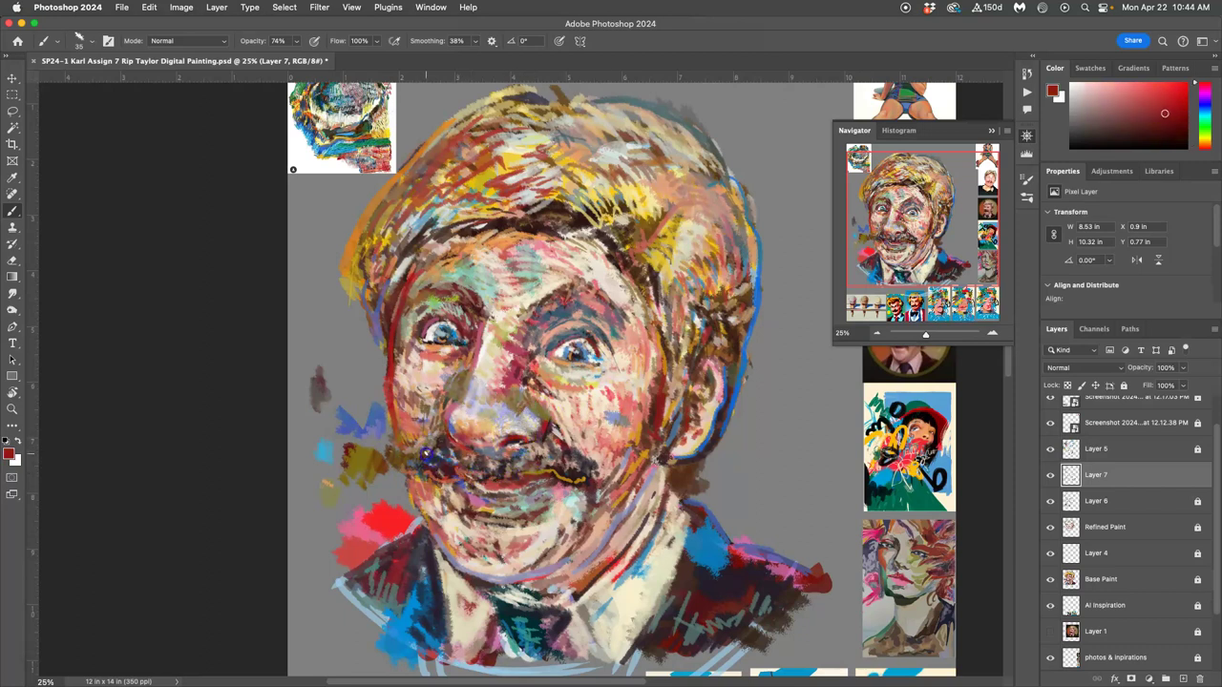
pyautogui.keyDown('alt'); pyautogui.click(504, 444); pyautogui.keyUp('alt')
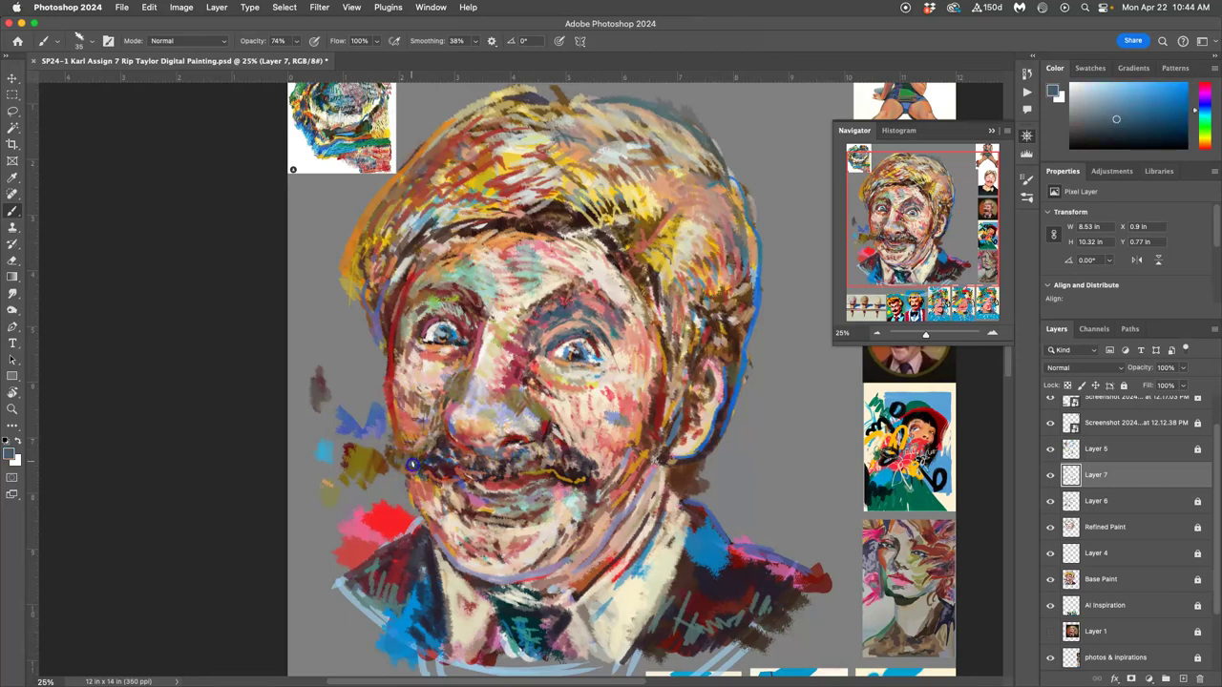
pyautogui.keyDown('alt'); pyautogui.click(446, 478); pyautogui.keyUp('alt')
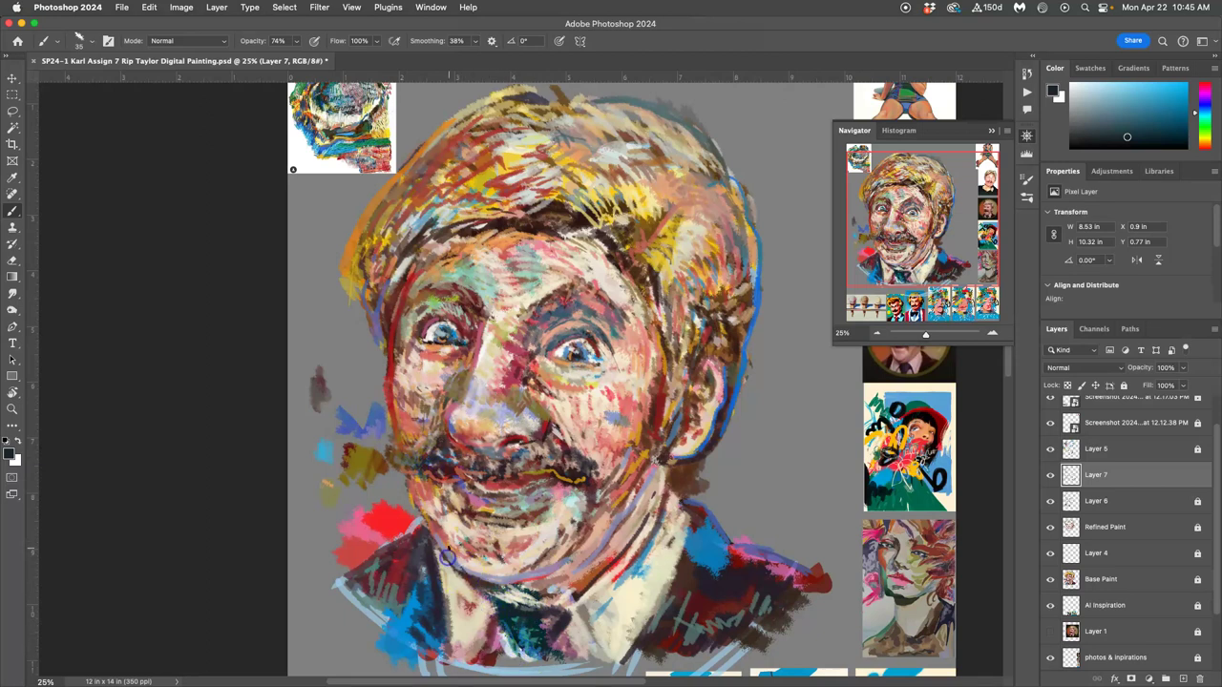
# - Paint dark strokes on both jacket shoulders and below the ear, with brown and red sampled from the hair at the nape
pyautogui.moveTo(410, 566); pyautogui.dragTo(384, 596)
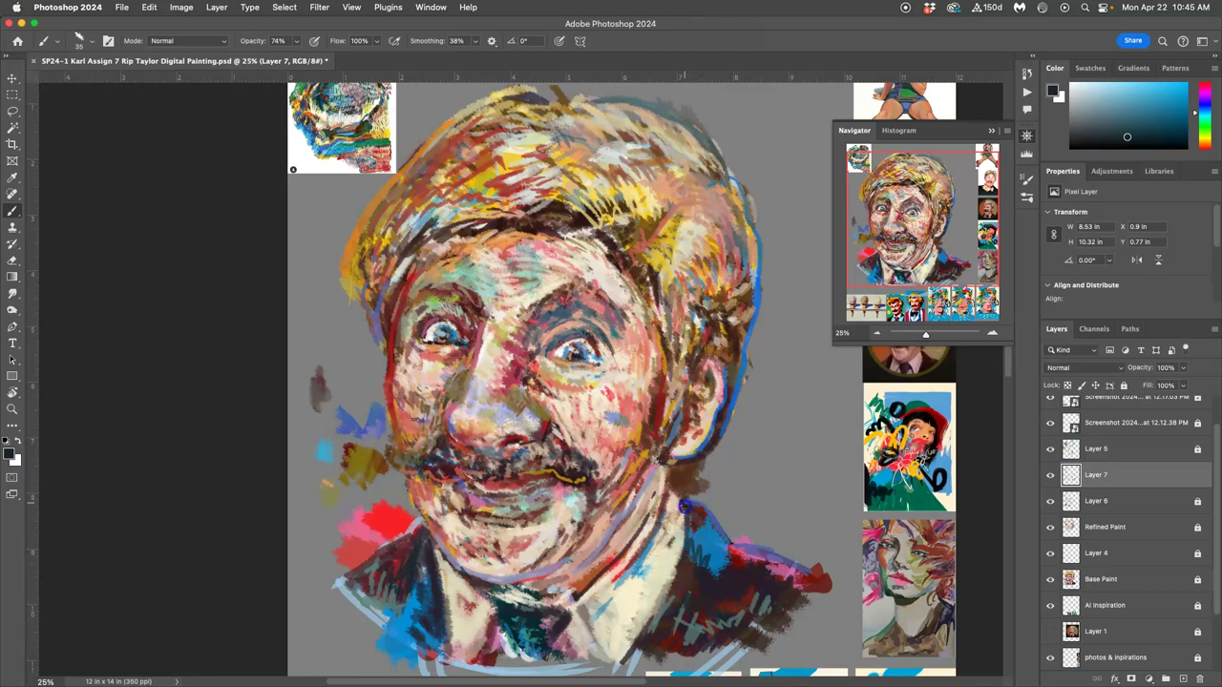
pyautogui.moveTo(675, 478); pyautogui.dragTo(672, 473)
pyautogui.keyDown('alt'); pyautogui.click(742, 314); pyautogui.keyUp('alt')
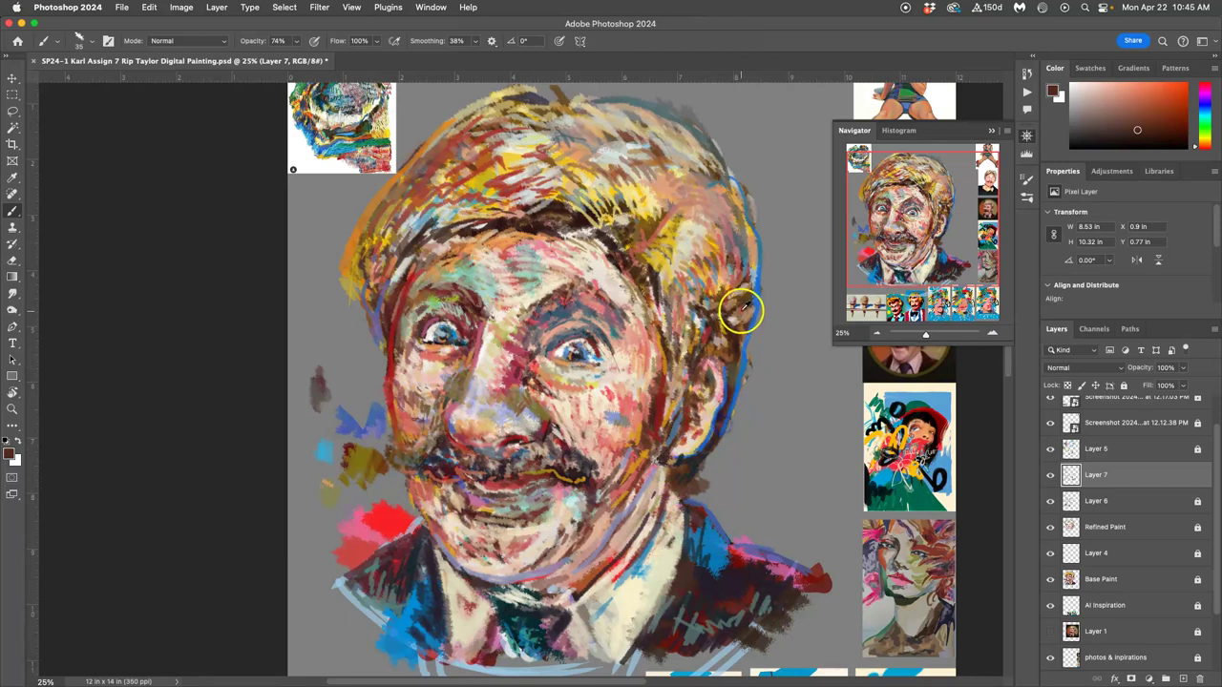
pyautogui.keyDown('alt'); pyautogui.click(743, 309); pyautogui.keyUp('alt')
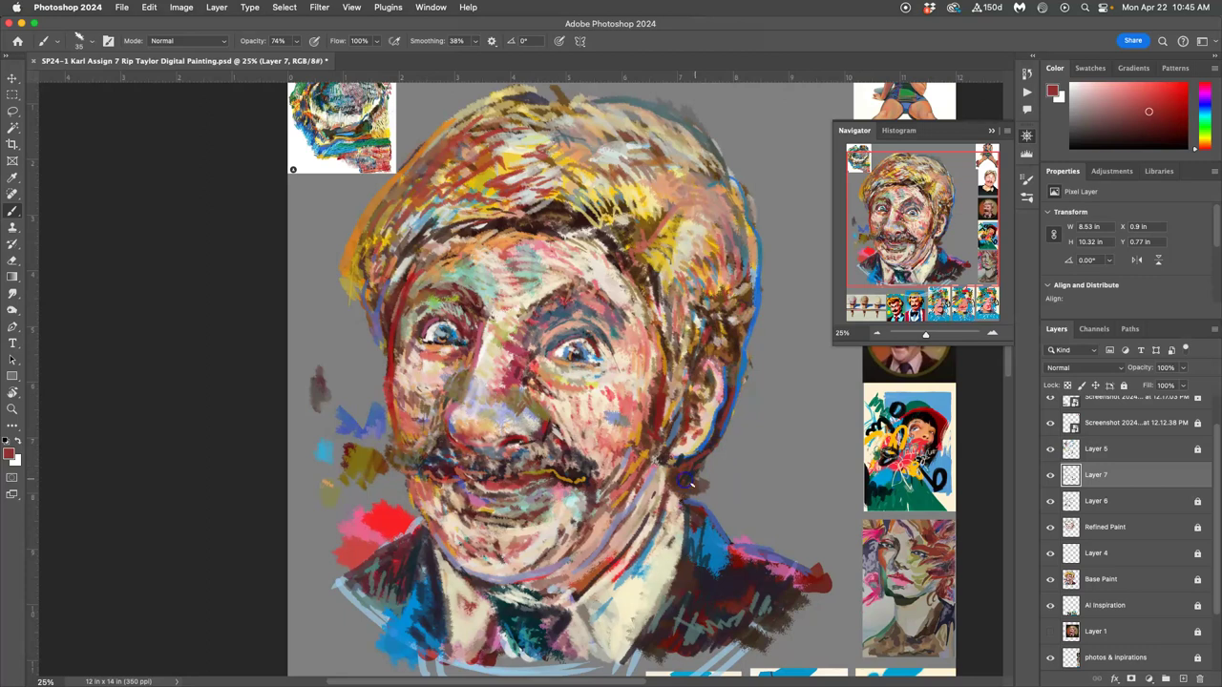
# - Paint blue, pink and dark brown strokes sampled from the portrait onto the right side of the jacket
pyautogui.keyDown('alt'); pyautogui.click(729, 413); pyautogui.keyUp('alt')
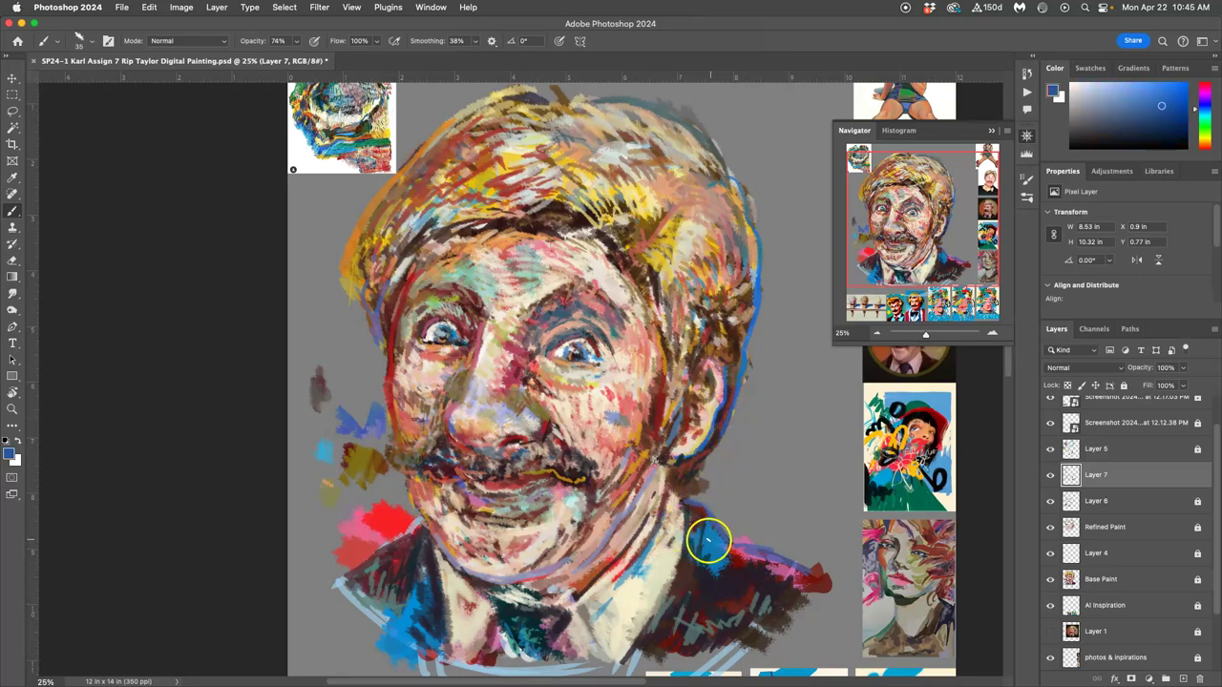
pyautogui.keyDown('alt'); pyautogui.click(735, 542); pyautogui.keyUp('alt')
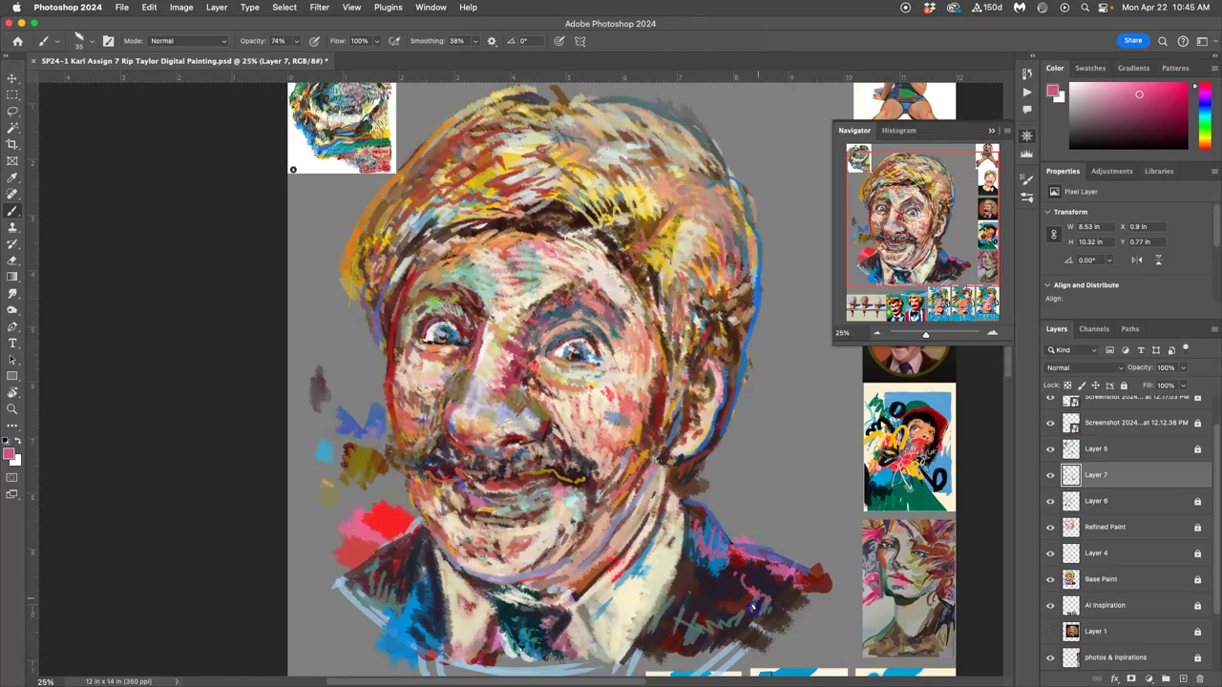
pyautogui.keyDown('alt'); pyautogui.click(782, 596); pyautogui.keyUp('alt')
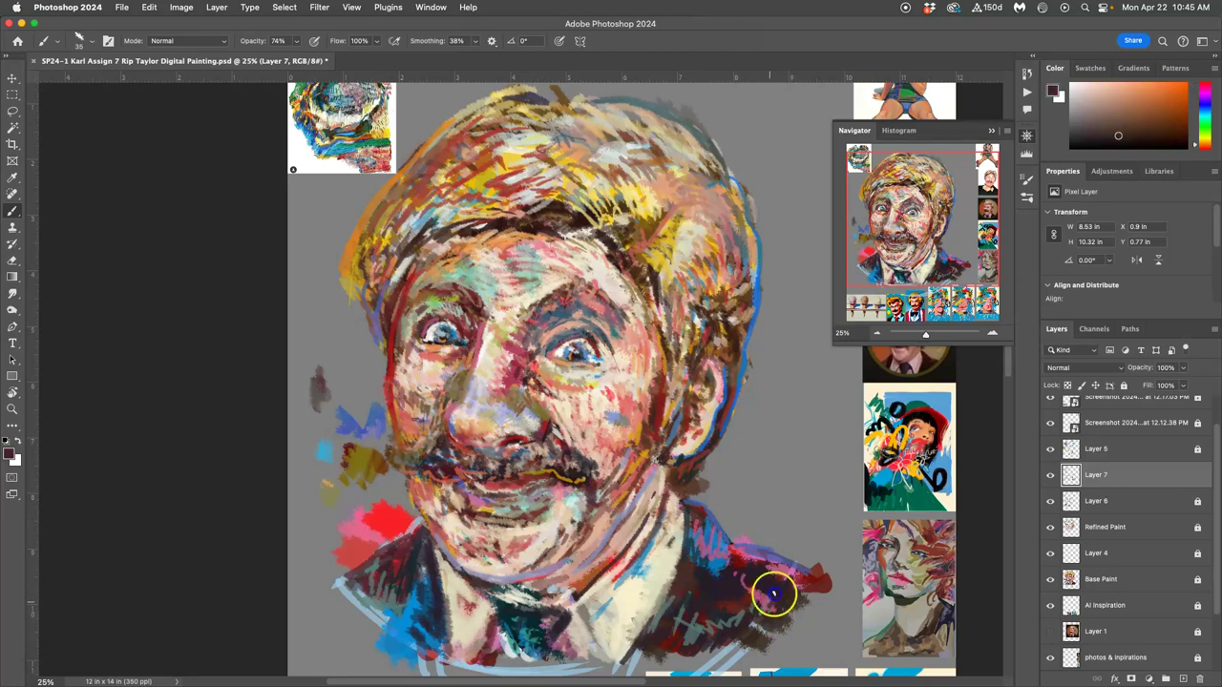
# - Paint dark brown and sampled dark red strokes onto both shoulders of the jacket
pyautogui.moveTo(774, 593)
pyautogui.mouseDown()
pyautogui.moveTo(740, 598)
pyautogui.moveTo(810, 574)
pyautogui.moveTo(774, 610)
pyautogui.moveTo(727, 622)
pyautogui.mouseUp()
pyautogui.keyDown('alt'); pyautogui.click(809, 576); pyautogui.keyUp('alt')
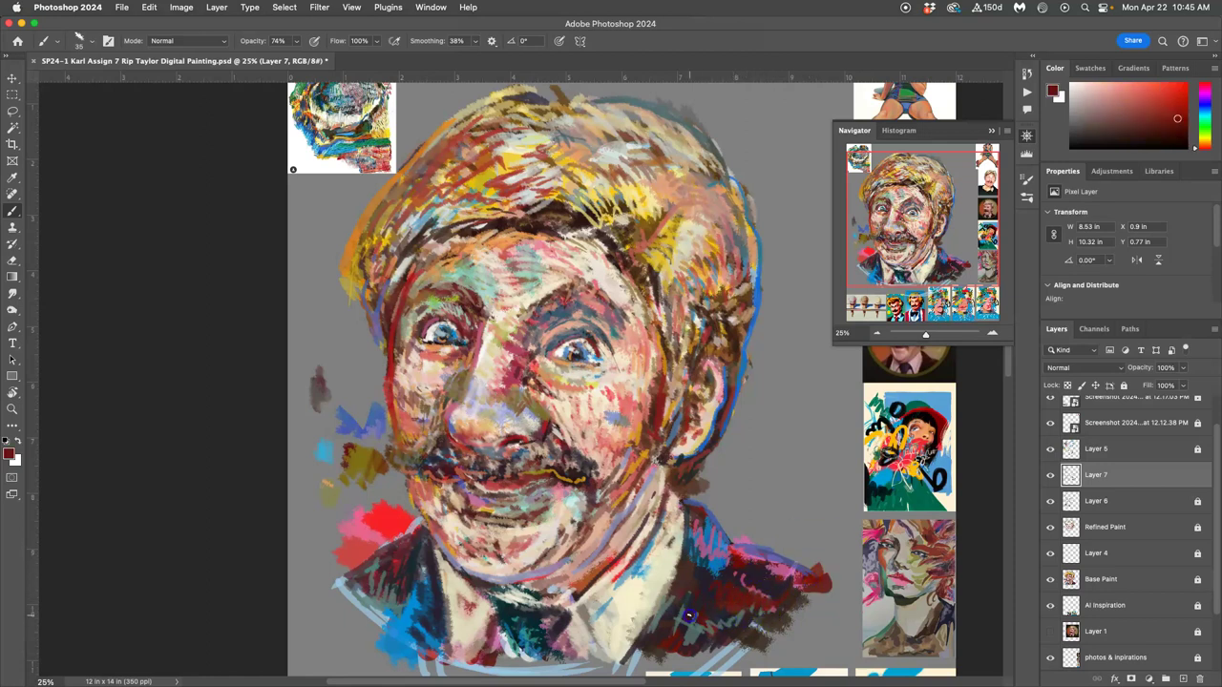
pyautogui.moveTo(414, 557); pyautogui.dragTo(386, 601)
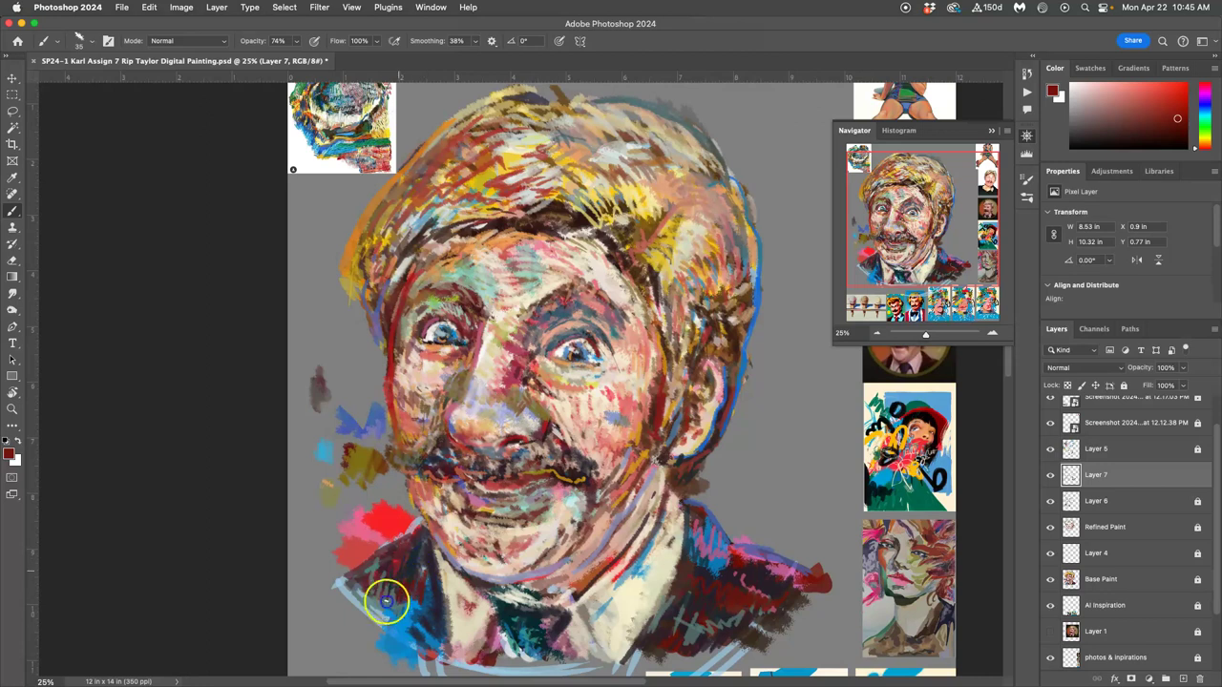
# - Add dark red accent strokes to the chin, the lips and the outer cheek
pyautogui.click(459, 509)
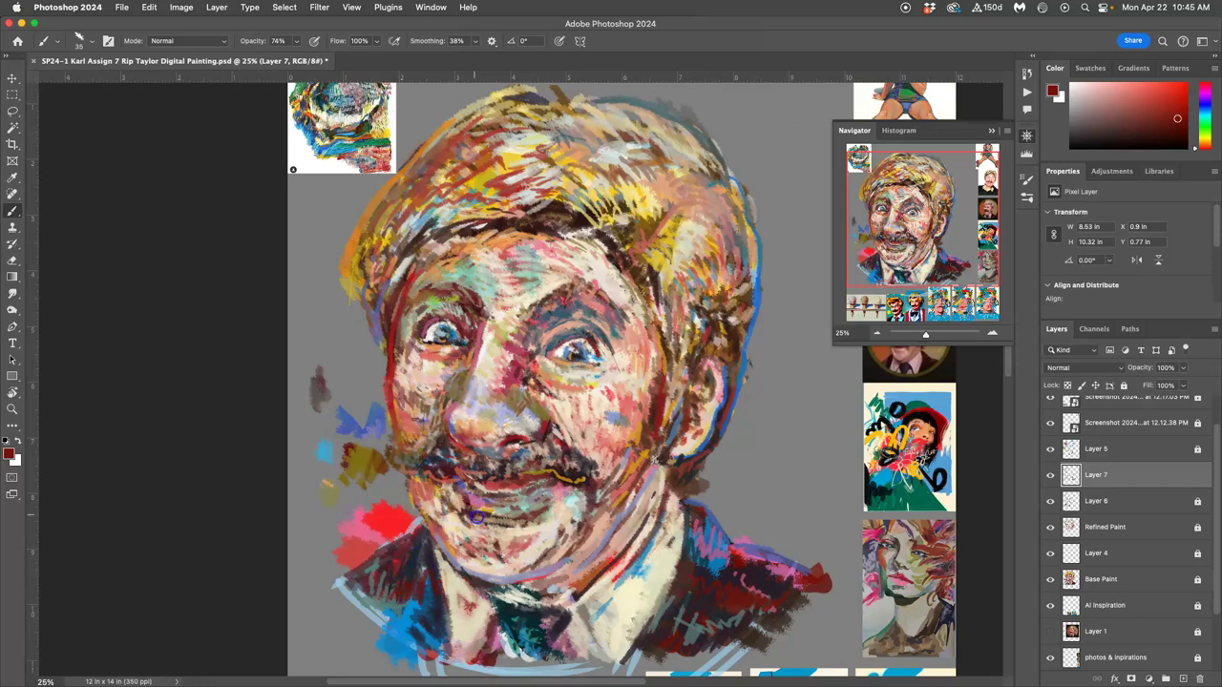
pyautogui.moveTo(500, 501); pyautogui.dragTo(483, 484)
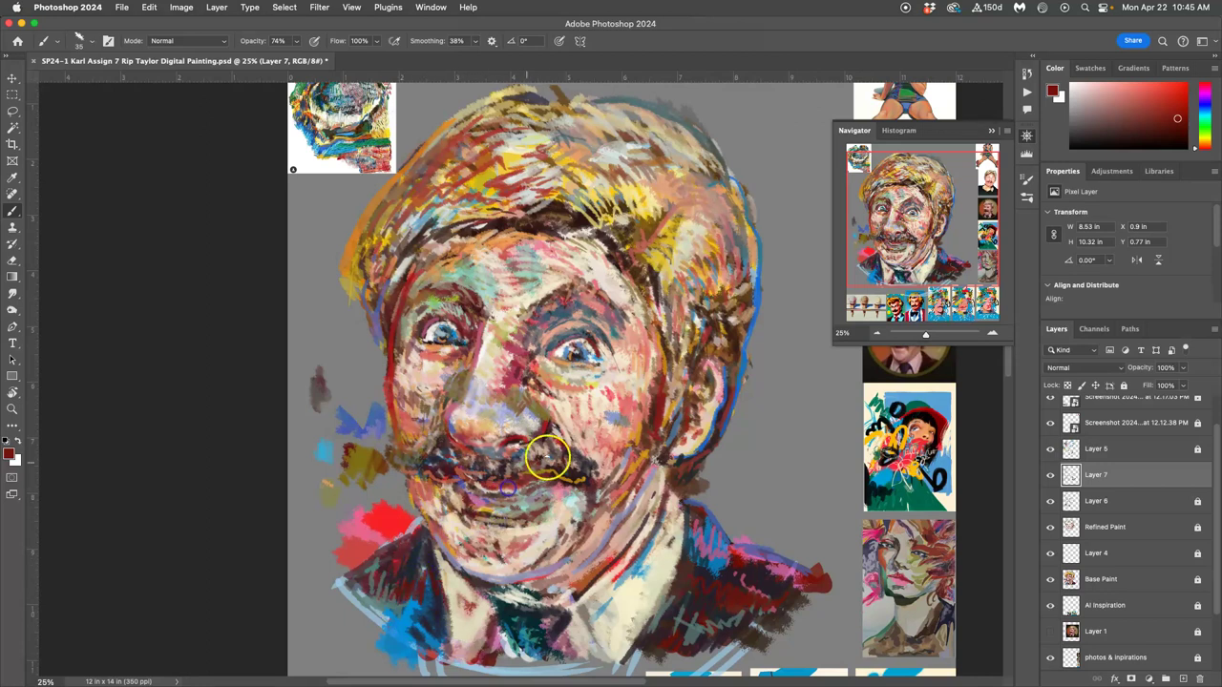
pyautogui.click(647, 399)
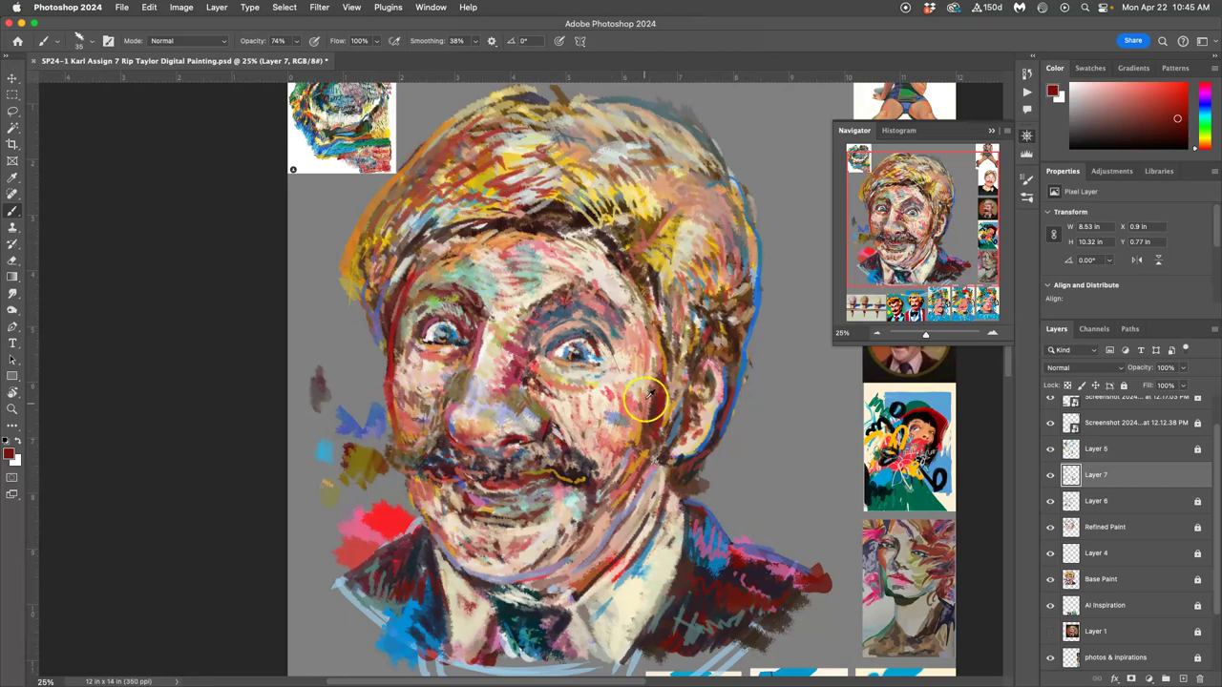
# - Paint strokes into the moustache using blue from the jacket, gray-blue from the eye and near-black from the moustache
pyautogui.keyDown('alt'); pyautogui.click(715, 517); pyautogui.keyUp('alt')
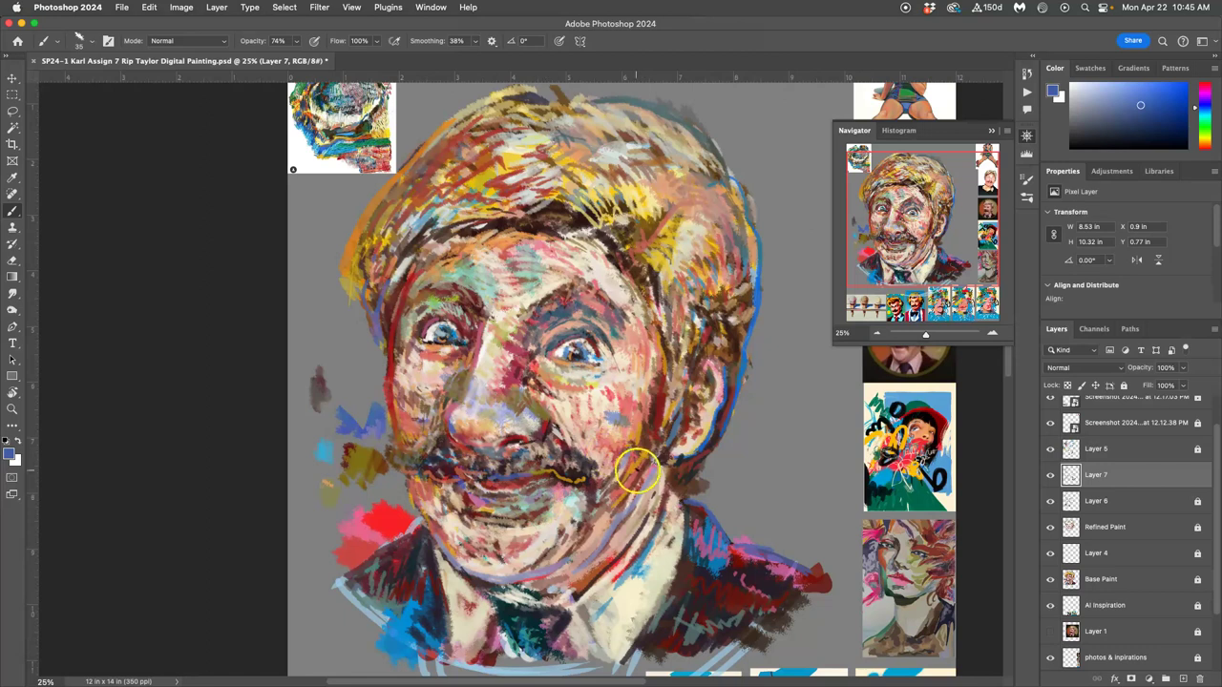
pyautogui.moveTo(472, 455); pyautogui.dragTo(467, 451)
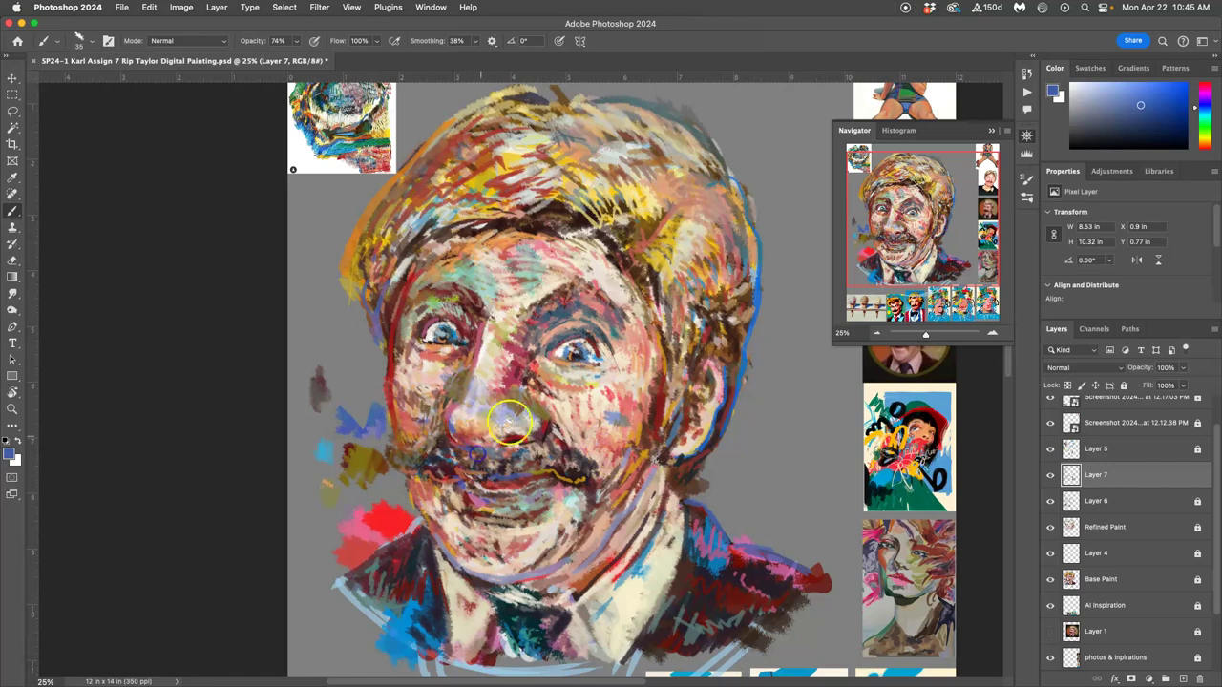
pyautogui.keyDown('alt'); pyautogui.click(457, 341); pyautogui.keyUp('alt')
pyautogui.click(463, 450)
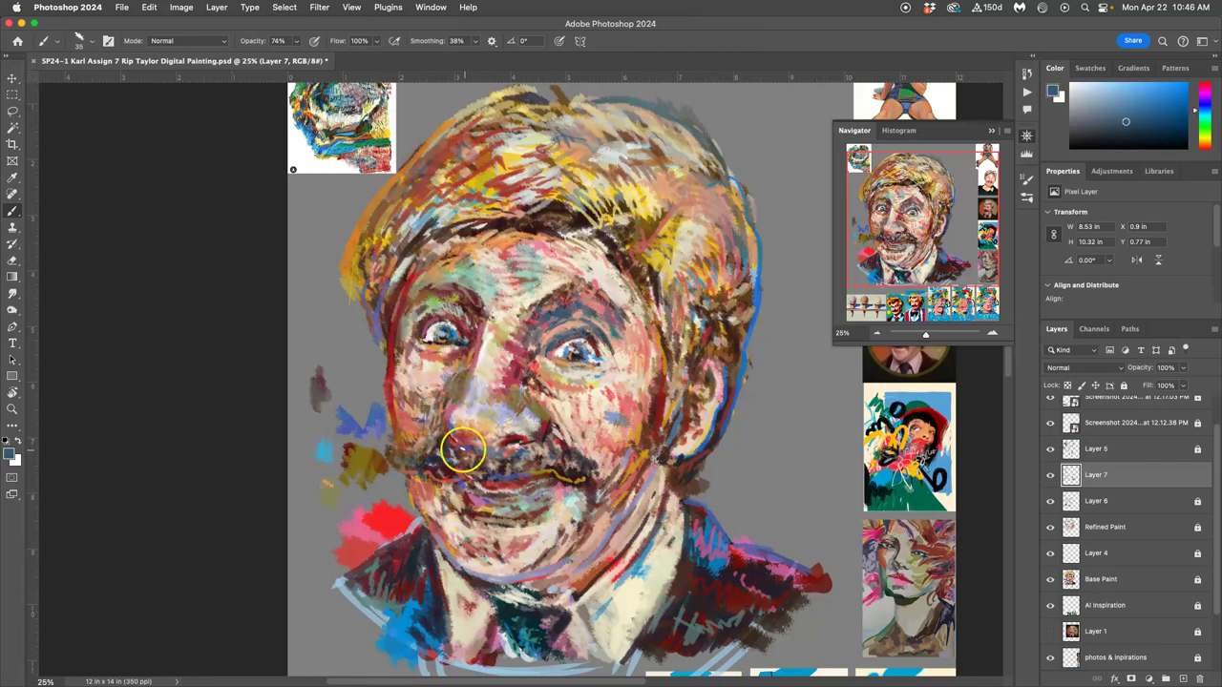
pyautogui.keyDown('alt'); pyautogui.click(476, 455); pyautogui.keyUp('alt')
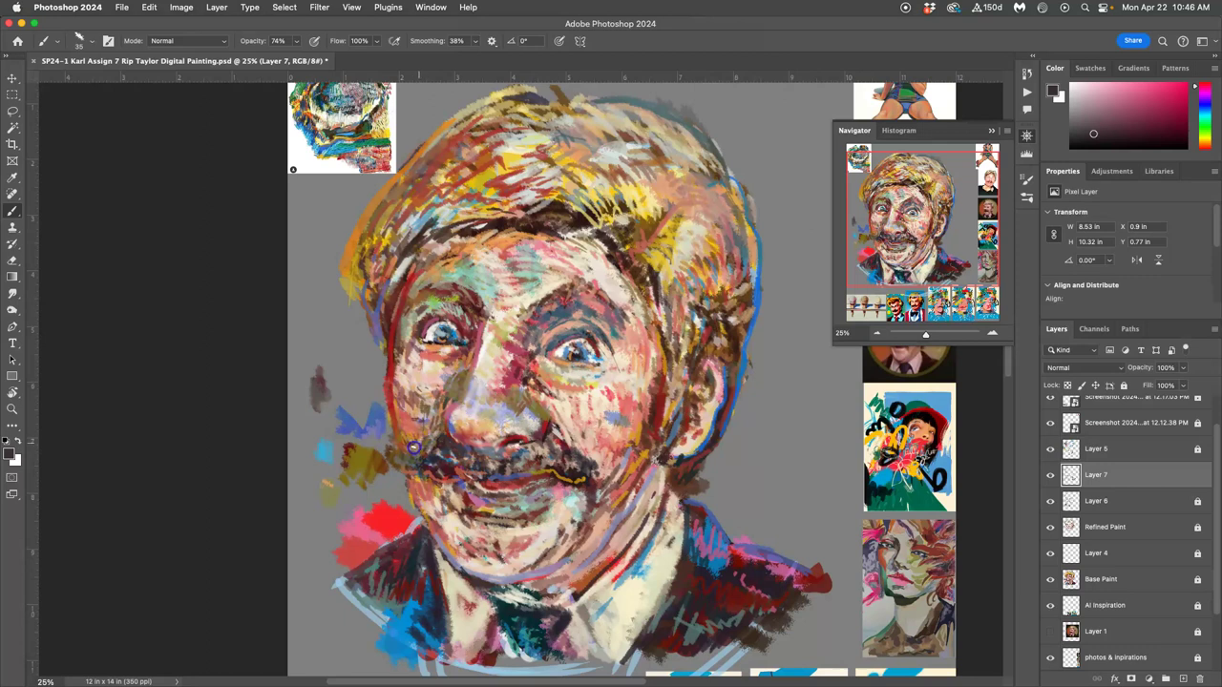
pyautogui.keyDown('alt'); pyautogui.click(575, 474); pyautogui.keyUp('alt')
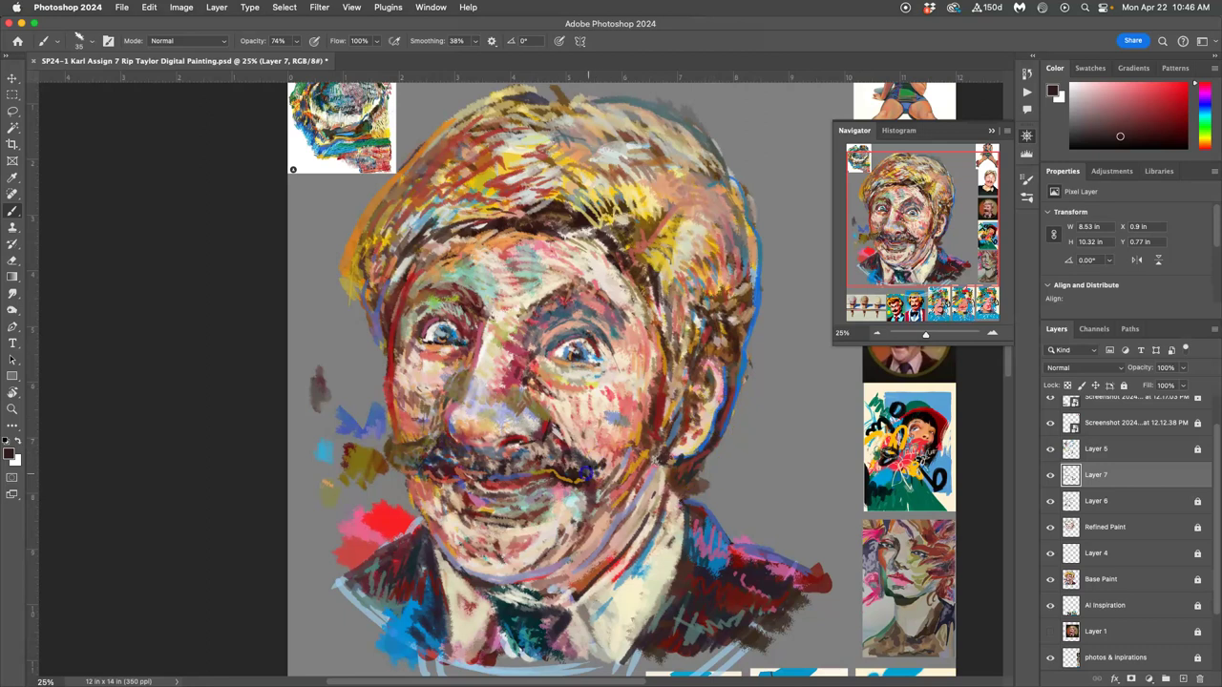
# - Add blue accents around the eye and moustache tip, and sample pale peach from the cheek for skin touches
pyautogui.keyDown('alt'); pyautogui.click(725, 385); pyautogui.keyUp('alt')
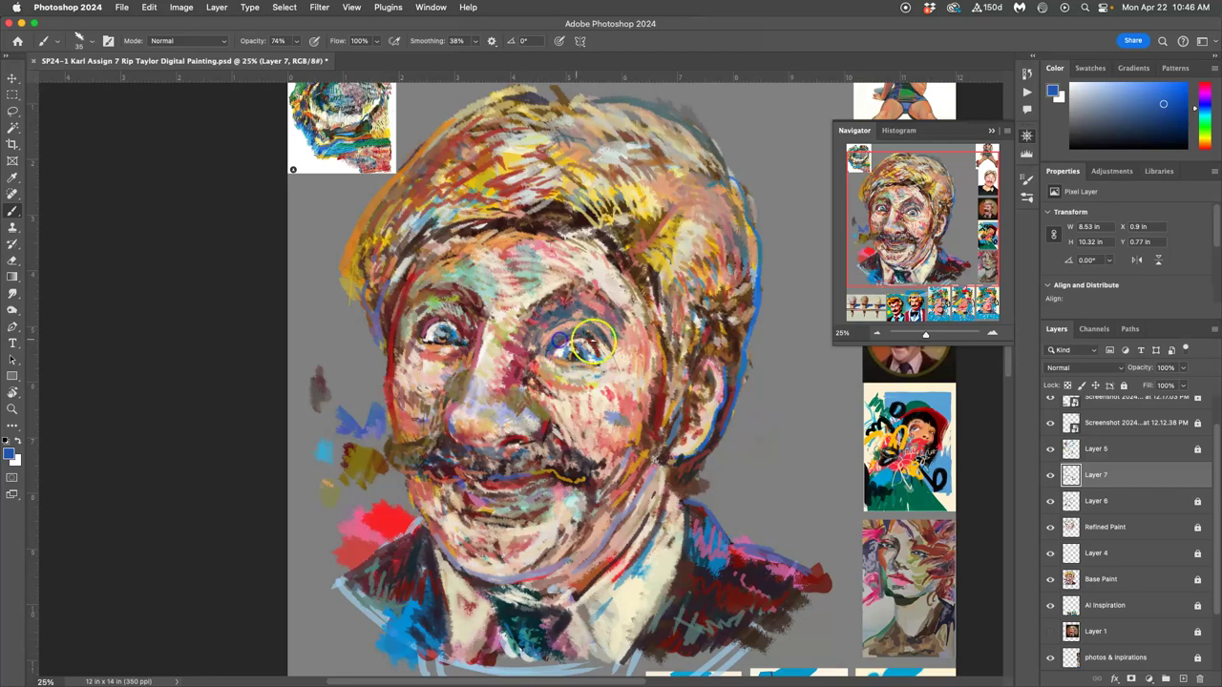
pyautogui.moveTo(607, 458); pyautogui.dragTo(607, 462)
pyautogui.keyDown('alt'); pyautogui.click(608, 429); pyautogui.keyUp('alt')
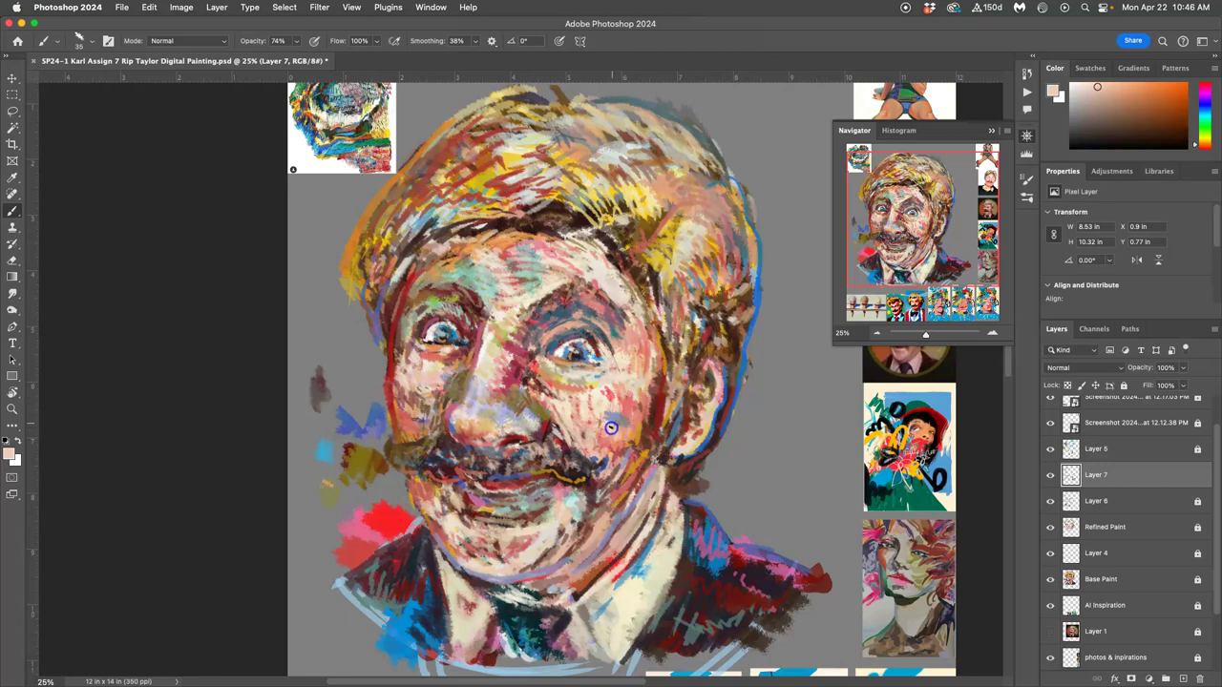
# - Compare the portrait with Layer 5 hidden and shown, and unlock that layer
pyautogui.click(1050, 449)
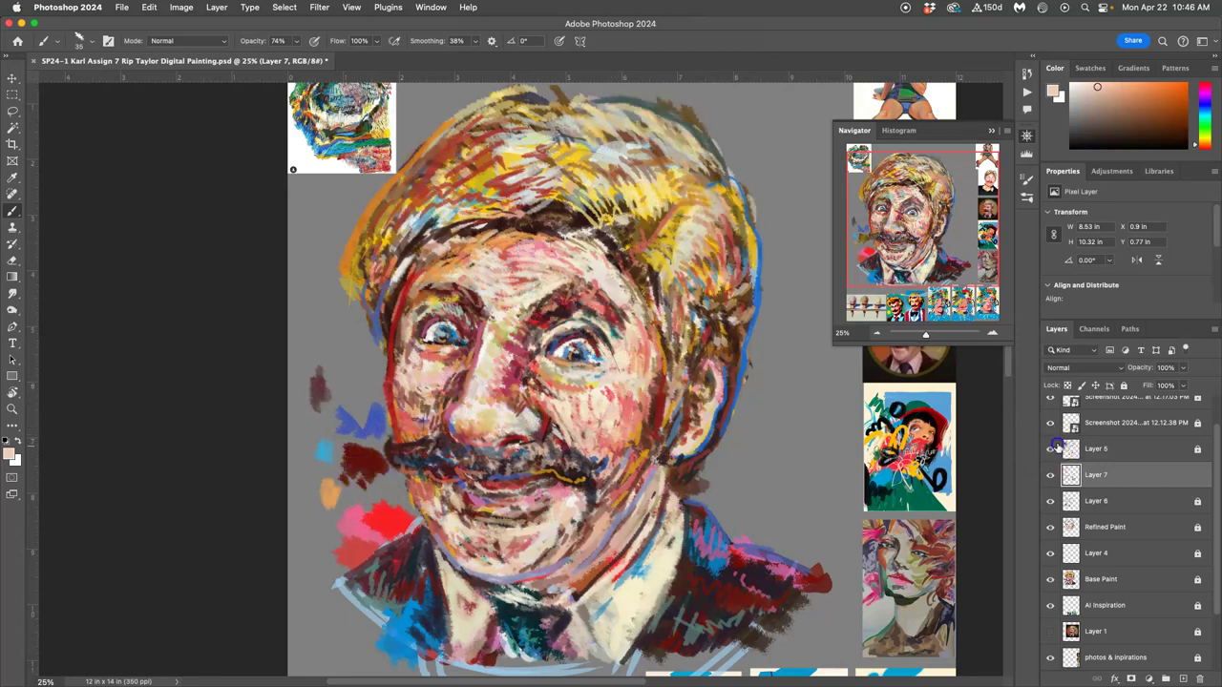
pyautogui.click(1049, 448)
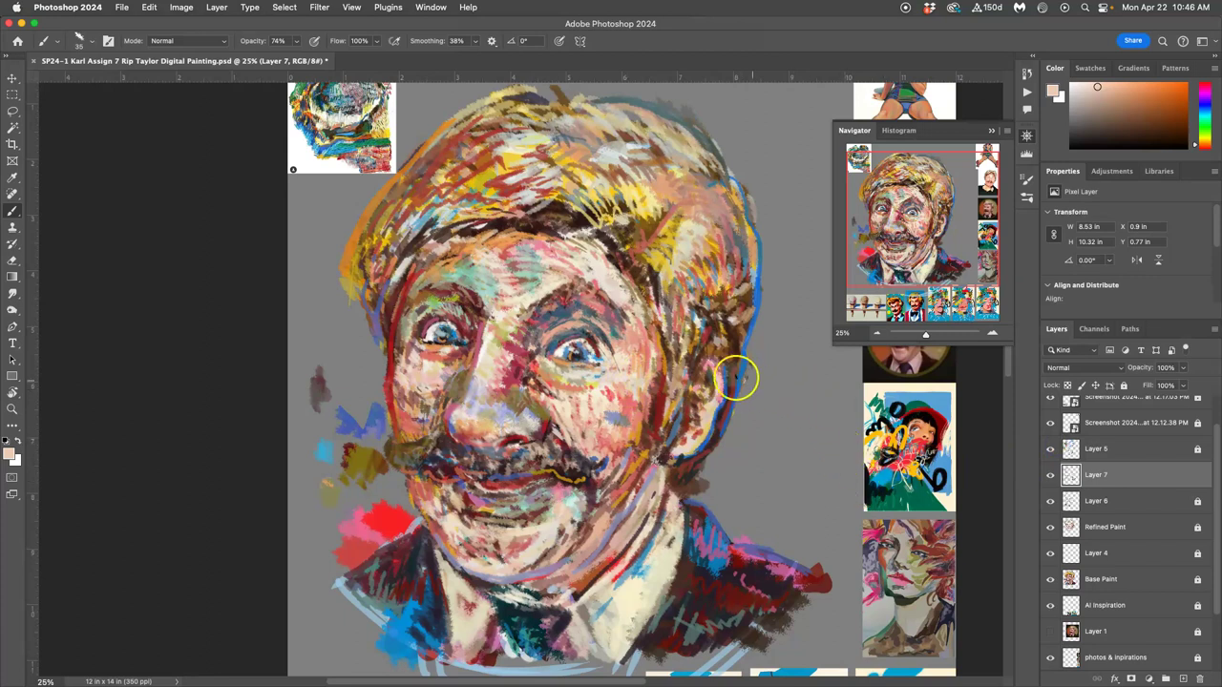
pyautogui.click(1119, 449)
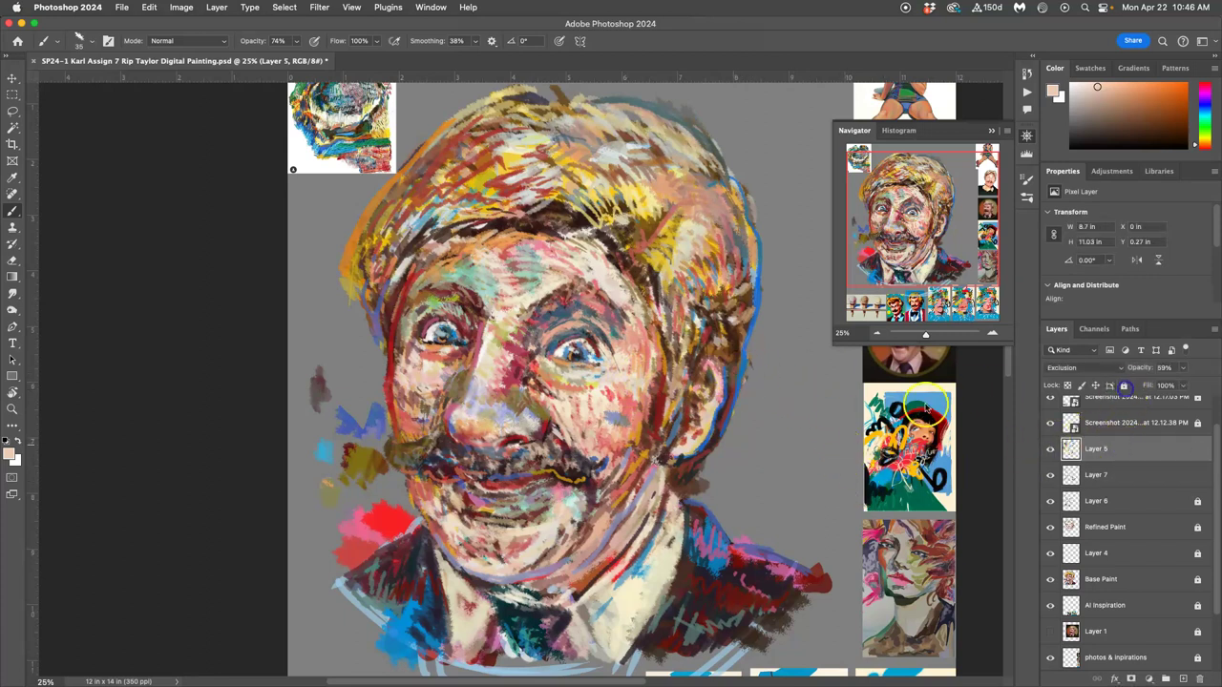
# - Smudge Layer 5's color at 19% strength across the cheeks, brows, forehead, temple and ear, and collapse the Navigator
pyautogui.click(13, 293)
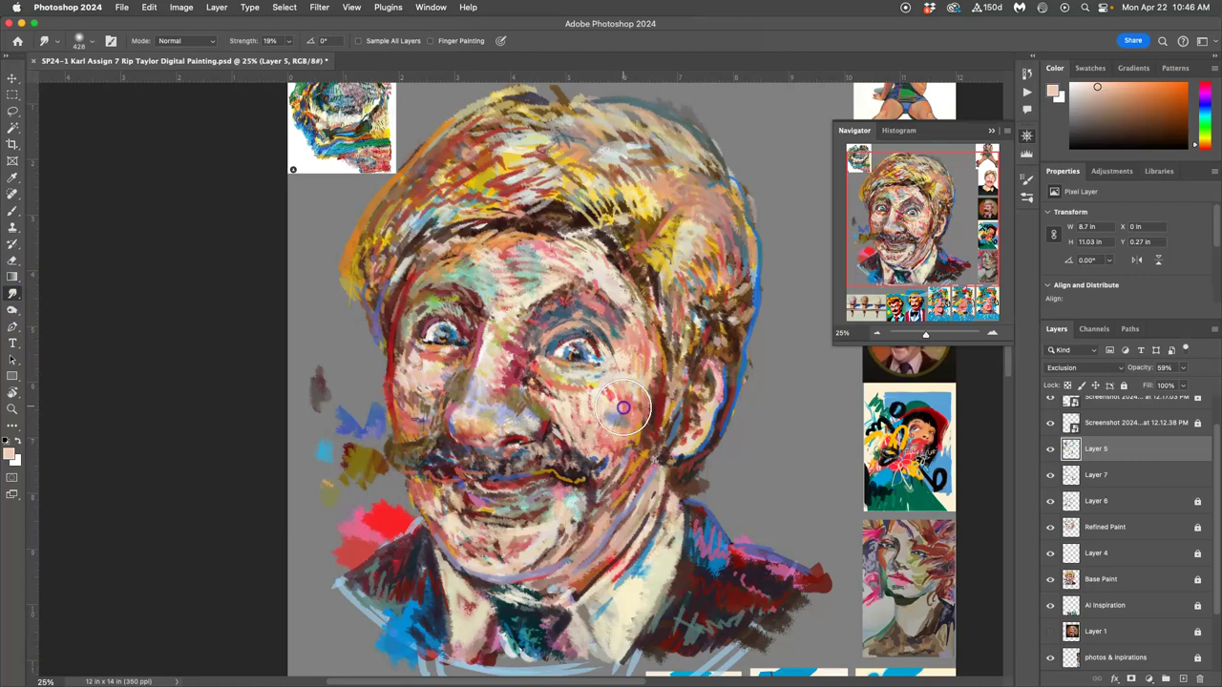
pyautogui.moveTo(589, 538); pyautogui.dragTo(602, 482)
pyautogui.moveTo(423, 303); pyautogui.dragTo(412, 377)
pyautogui.moveTo(471, 276)
pyautogui.mouseDown()
pyautogui.moveTo(507, 287)
pyautogui.moveTo(557, 275)
pyautogui.mouseUp()
pyautogui.moveTo(645, 298); pyautogui.dragTo(722, 256)
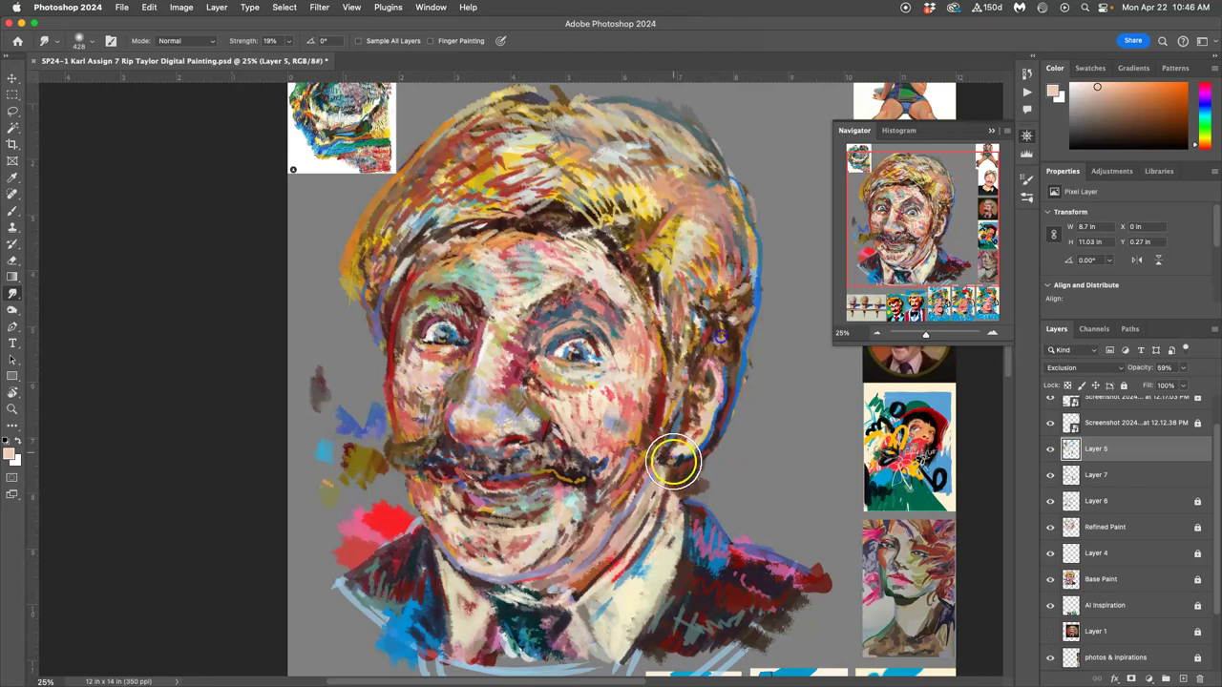
pyautogui.moveTo(674, 461); pyautogui.dragTo(720, 316)
pyautogui.moveTo(536, 251)
pyautogui.mouseDown()
pyautogui.moveTo(438, 469)
pyautogui.moveTo(421, 414)
pyautogui.moveTo(462, 585)
pyautogui.moveTo(473, 534)
pyautogui.moveTo(579, 603)
pyautogui.moveTo(538, 620)
pyautogui.moveTo(423, 578)
pyautogui.moveTo(477, 629)
pyautogui.moveTo(662, 640)
pyautogui.moveTo(753, 540)
pyautogui.moveTo(676, 480)
pyautogui.moveTo(679, 421)
pyautogui.moveTo(695, 435)
pyautogui.moveTo(730, 414)
pyautogui.moveTo(743, 342)
pyautogui.mouseUp()
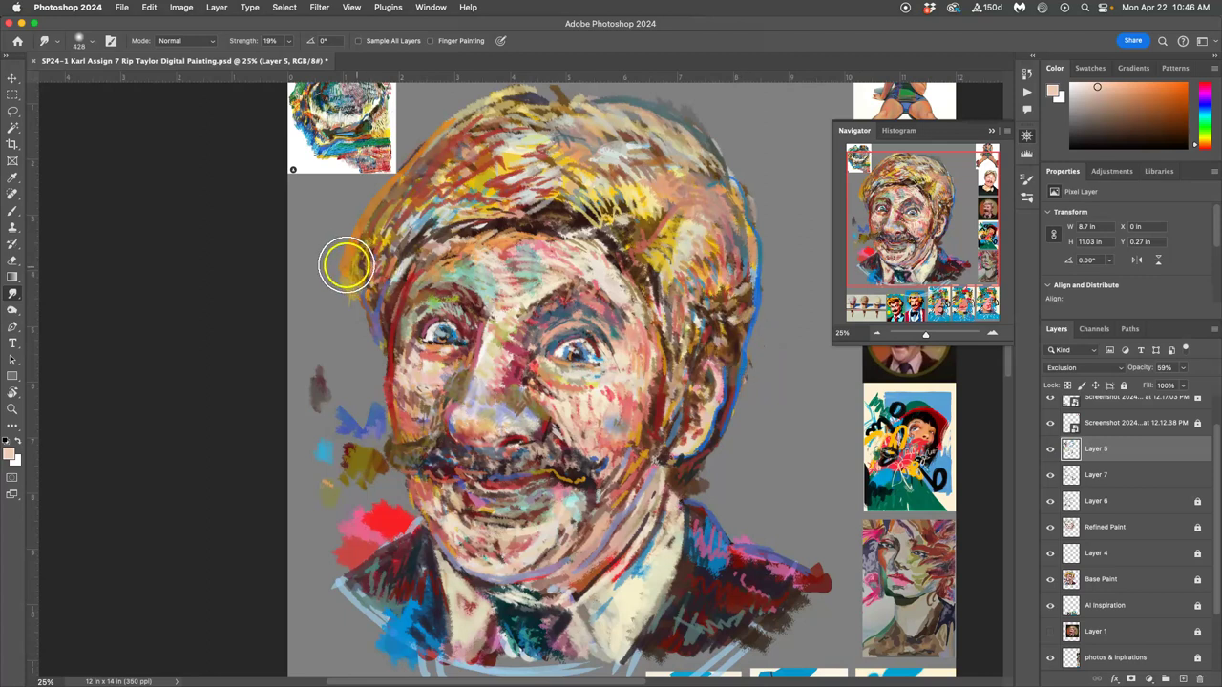
pyautogui.moveTo(446, 306); pyautogui.dragTo(440, 295)
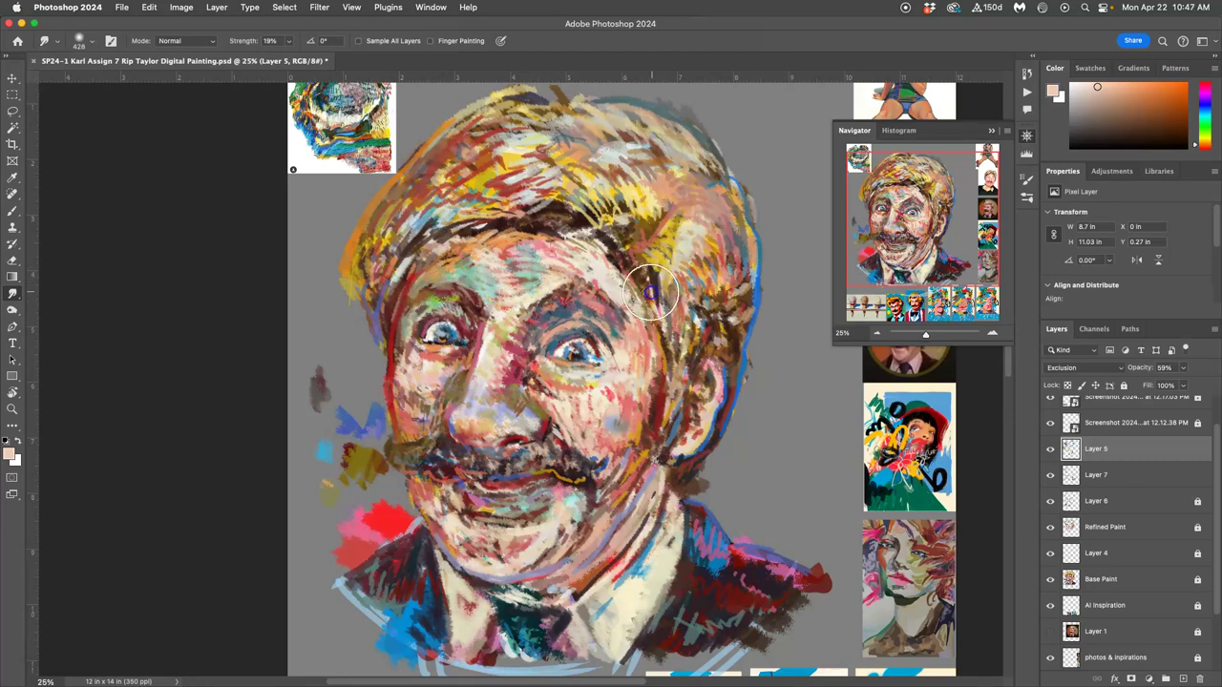
pyautogui.moveTo(627, 303); pyautogui.dragTo(676, 283)
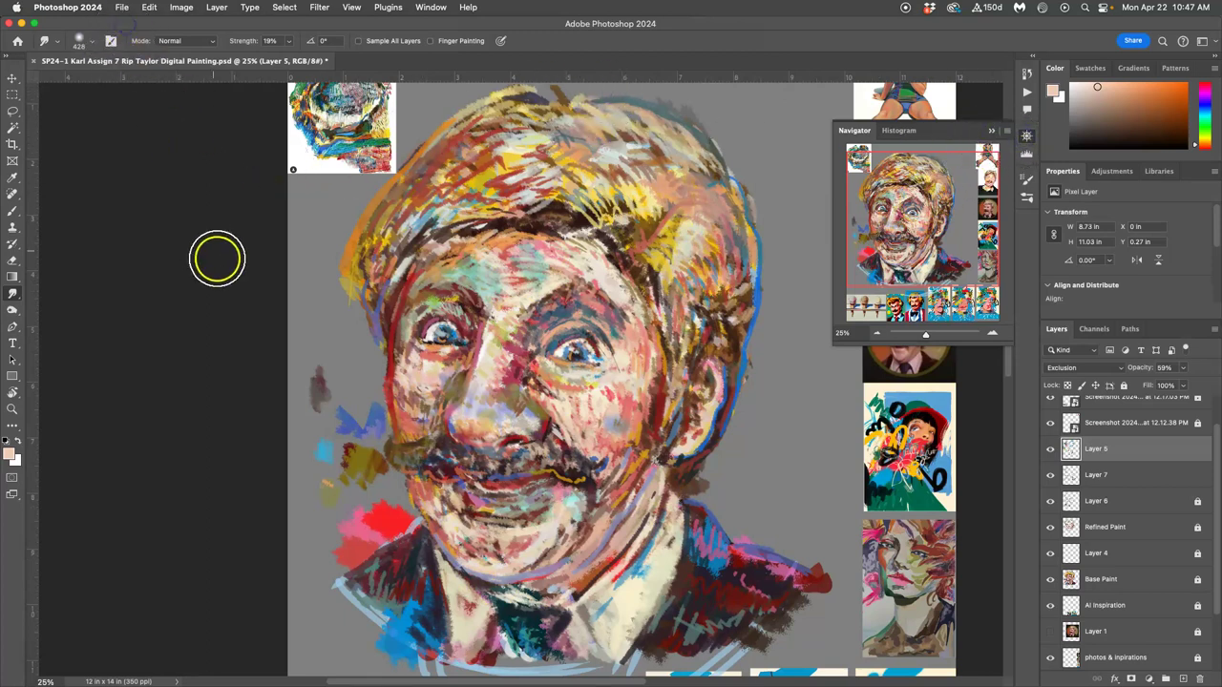
pyautogui.moveTo(480, 296)
pyautogui.mouseDown()
pyautogui.moveTo(496, 252)
pyautogui.moveTo(493, 279)
pyautogui.moveTo(924, 127)
pyautogui.mouseUp()
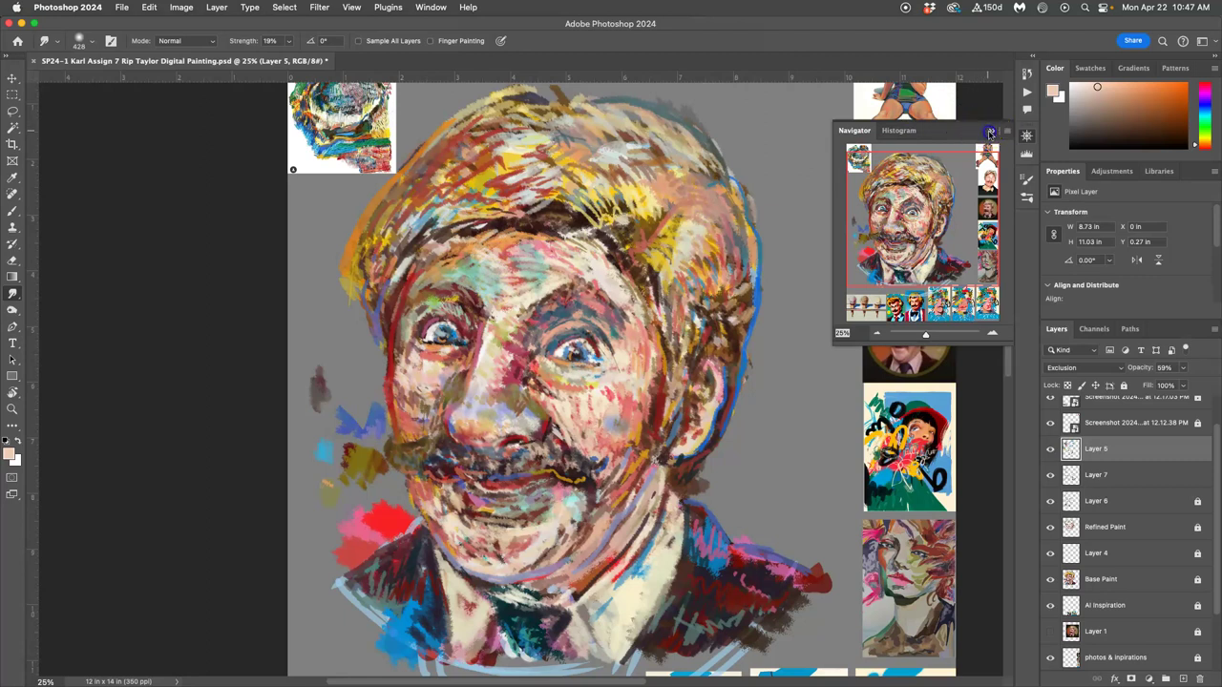
pyautogui.click(990, 130)
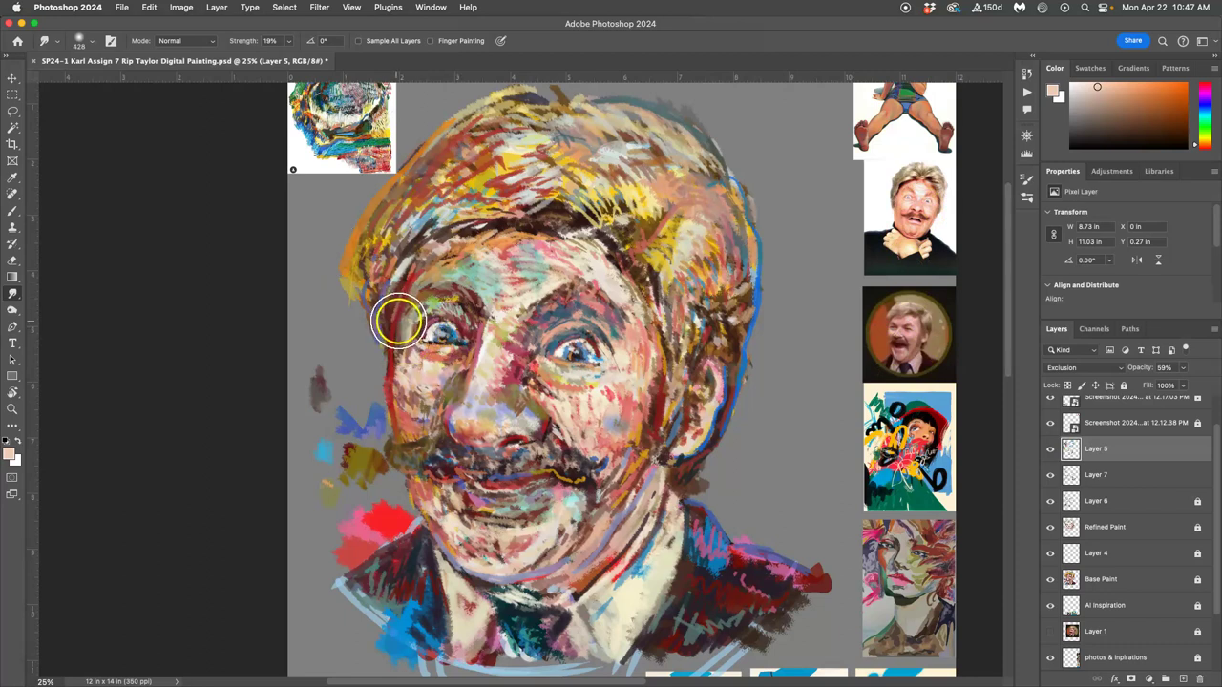
# - Lock Layer 7 and Layer 5 completely
pyautogui.click(1158, 476)
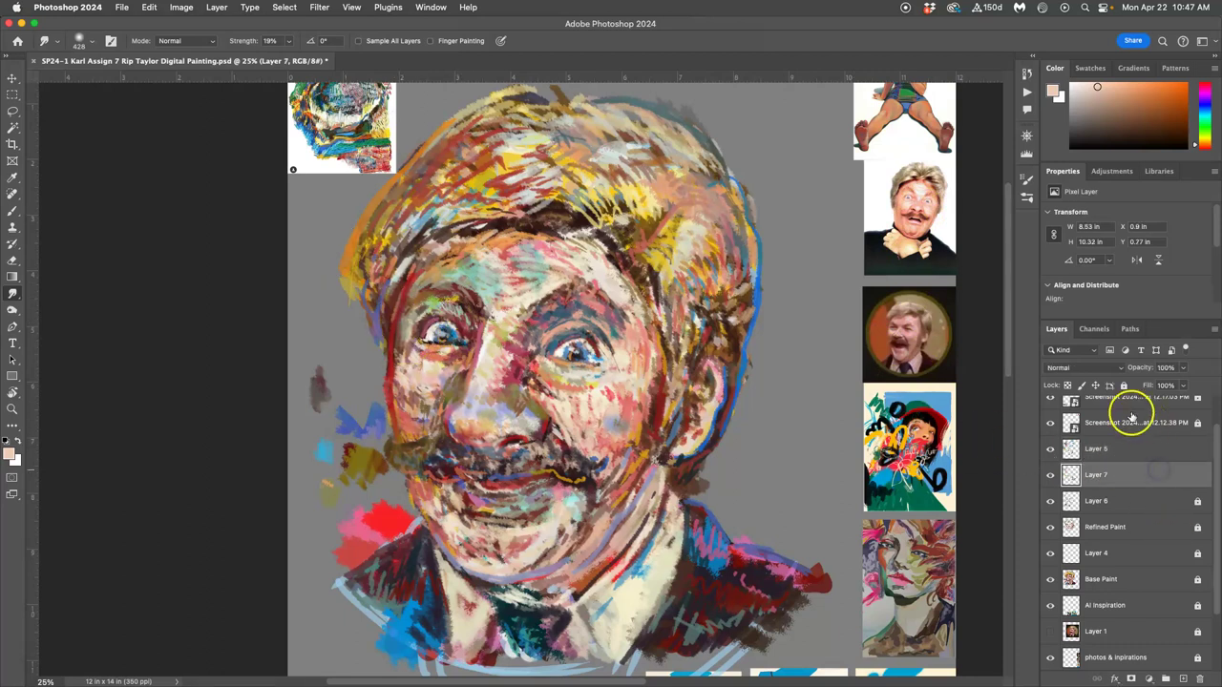
pyautogui.click(1123, 385)
pyautogui.click(1136, 451)
pyautogui.click(1123, 385)
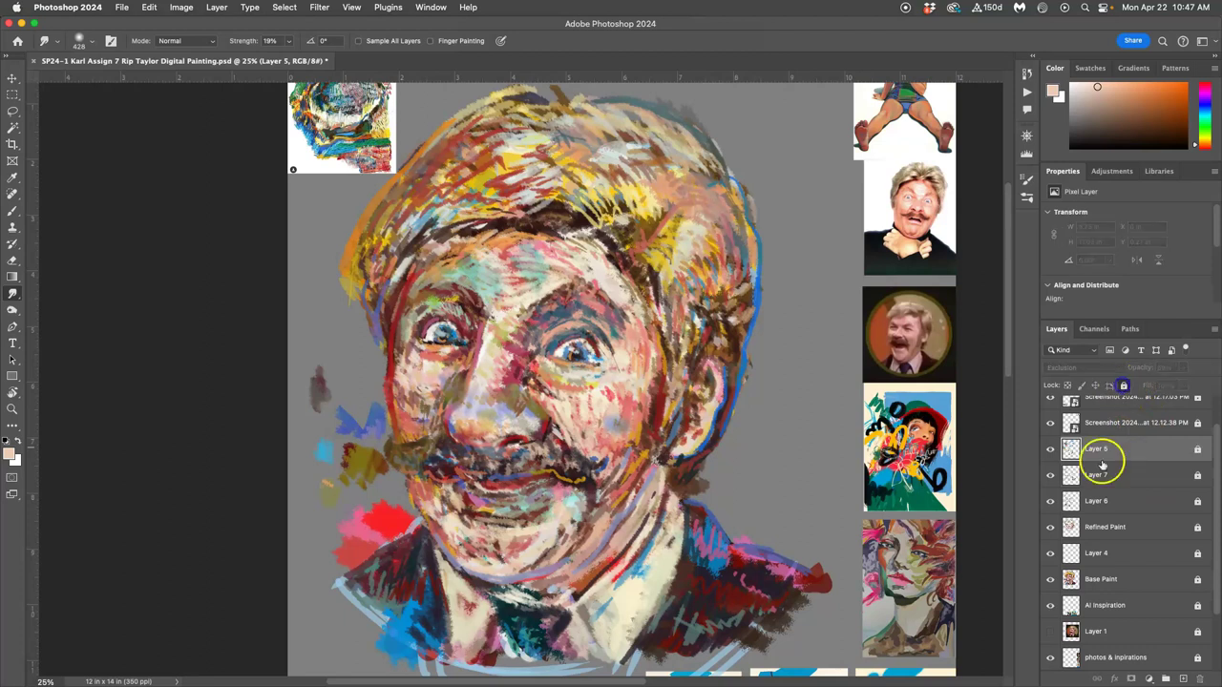
# - Compare the portrait with the Refined Paint and Base Paint layers each hidden and shown
pyautogui.click(1051, 527)
pyautogui.click(1051, 528)
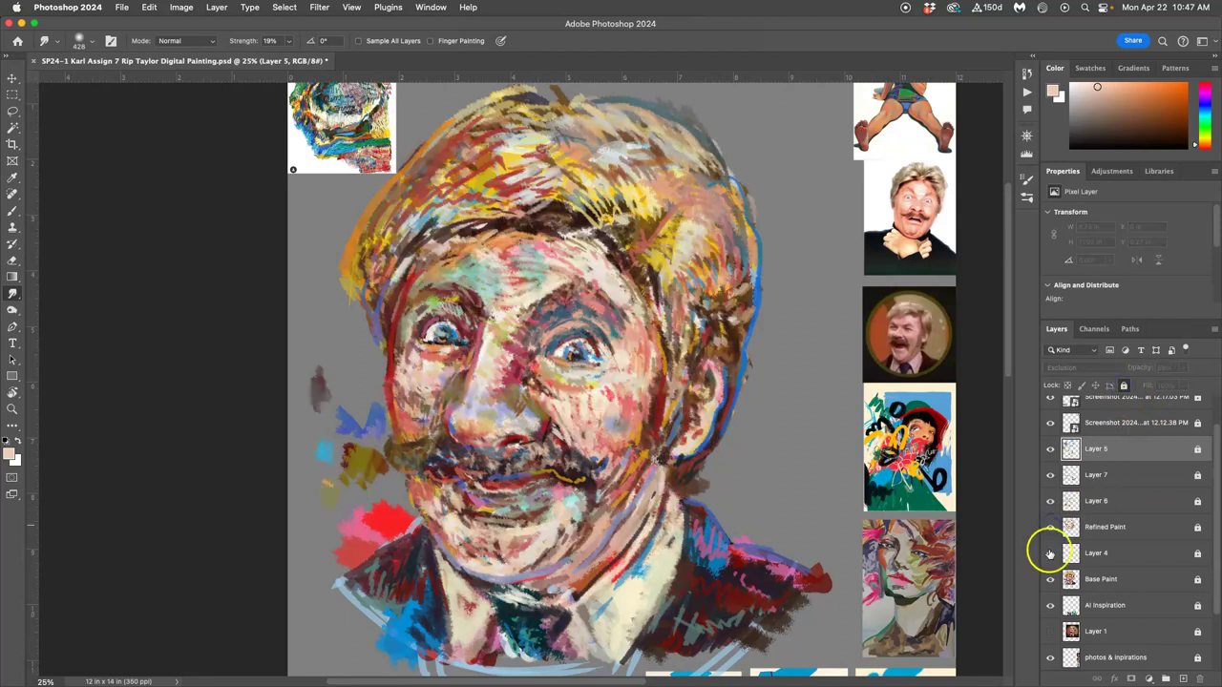
pyautogui.click(1050, 579)
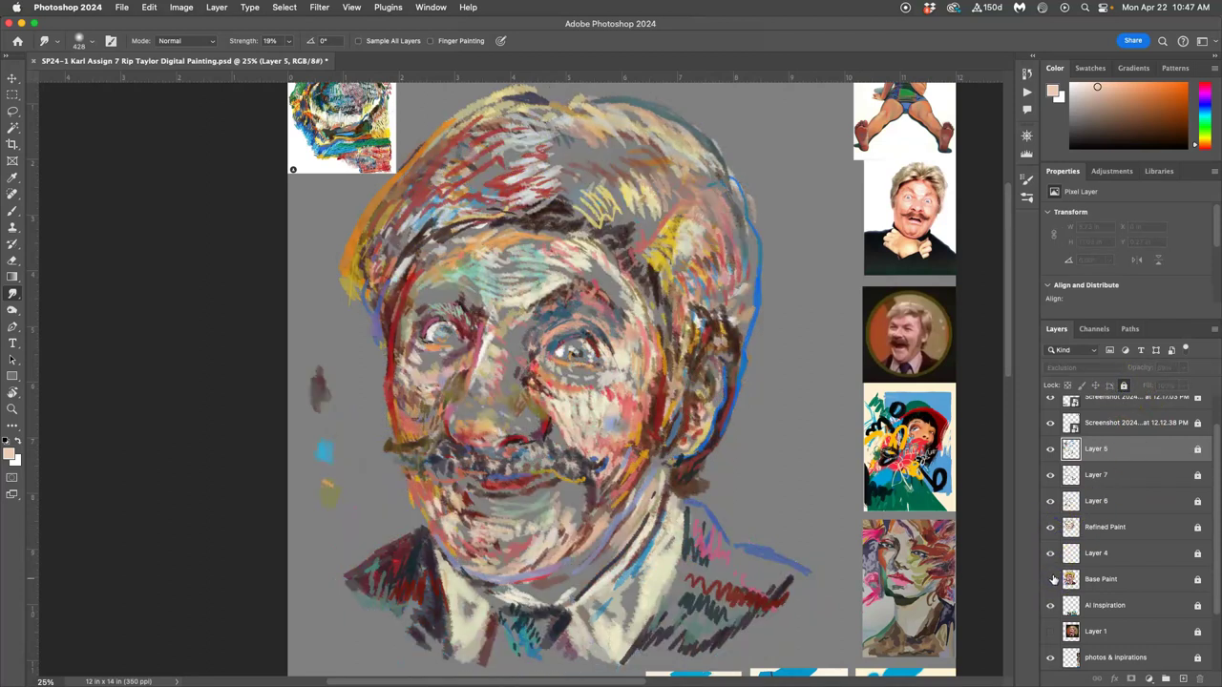
pyautogui.click(1050, 579)
pyautogui.click(1051, 579)
pyautogui.click(1051, 580)
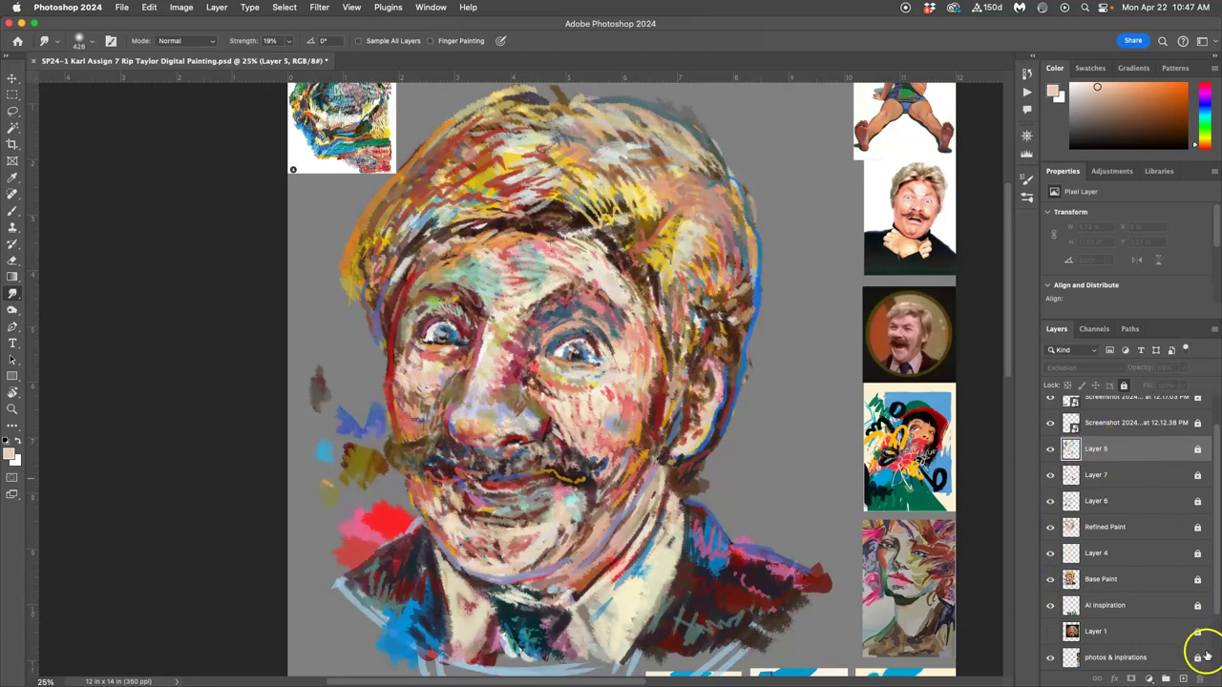
# - Add a new layer above Layer 5 and set the SP24-ADOBE Karl Brush to 188 px
pyautogui.click(1183, 678)
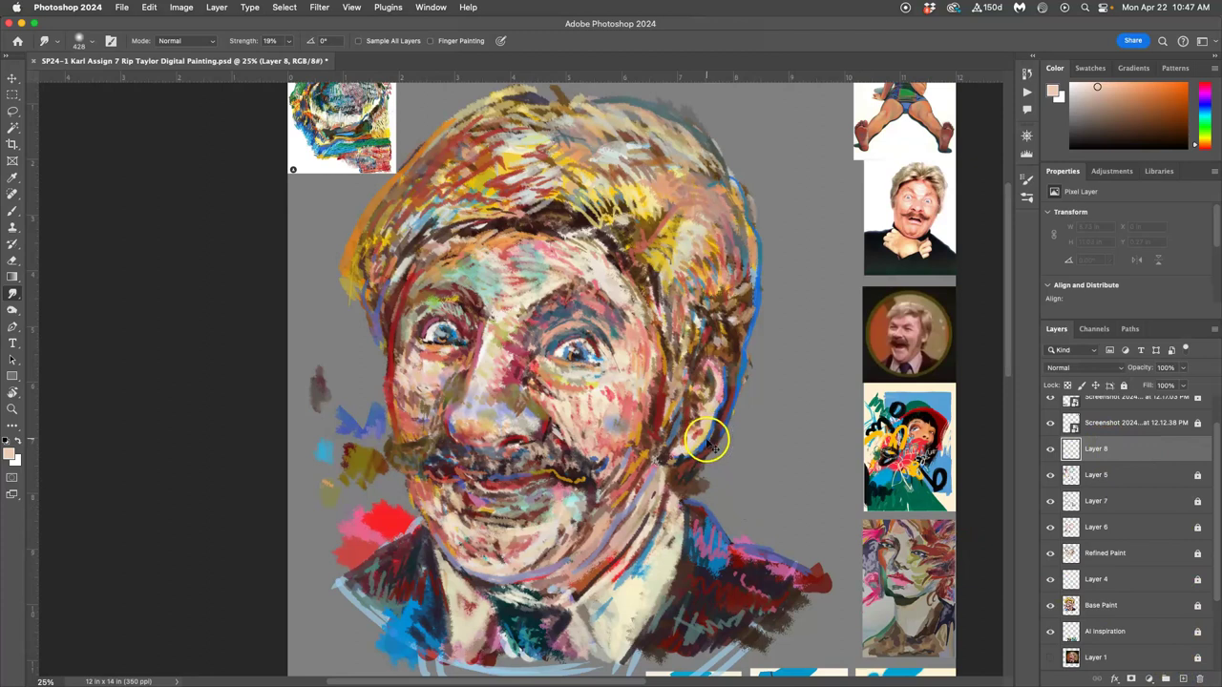
pyautogui.press('super+minus')
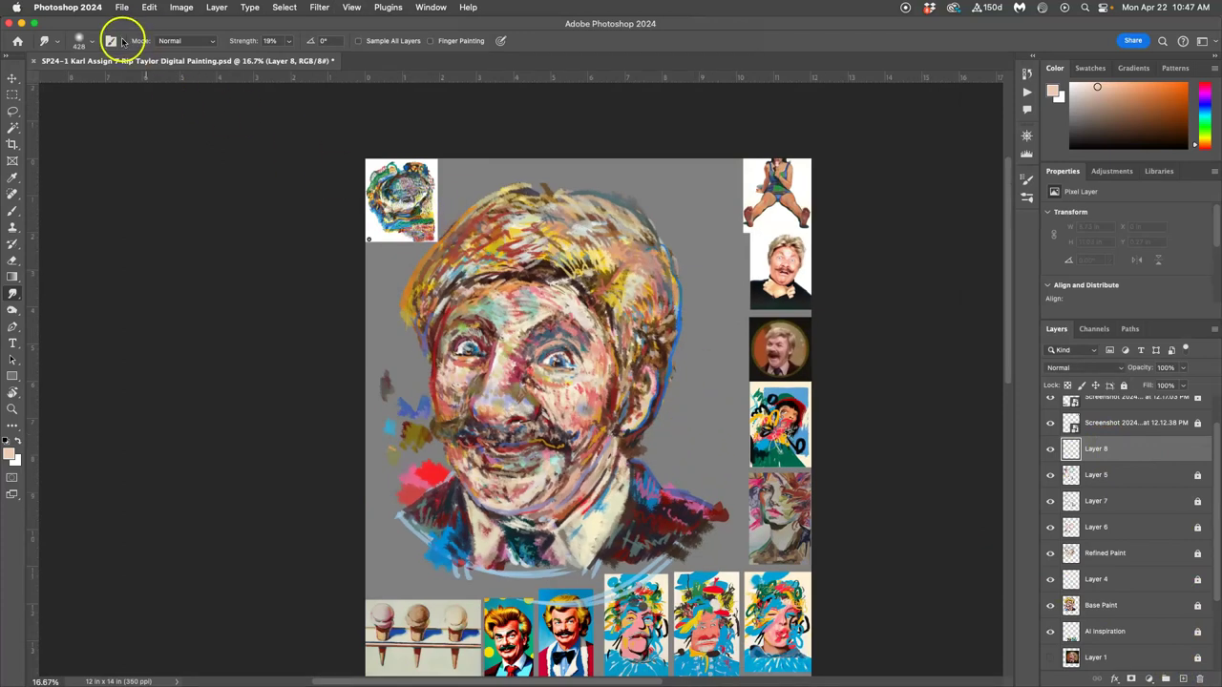
pyautogui.click(13, 210)
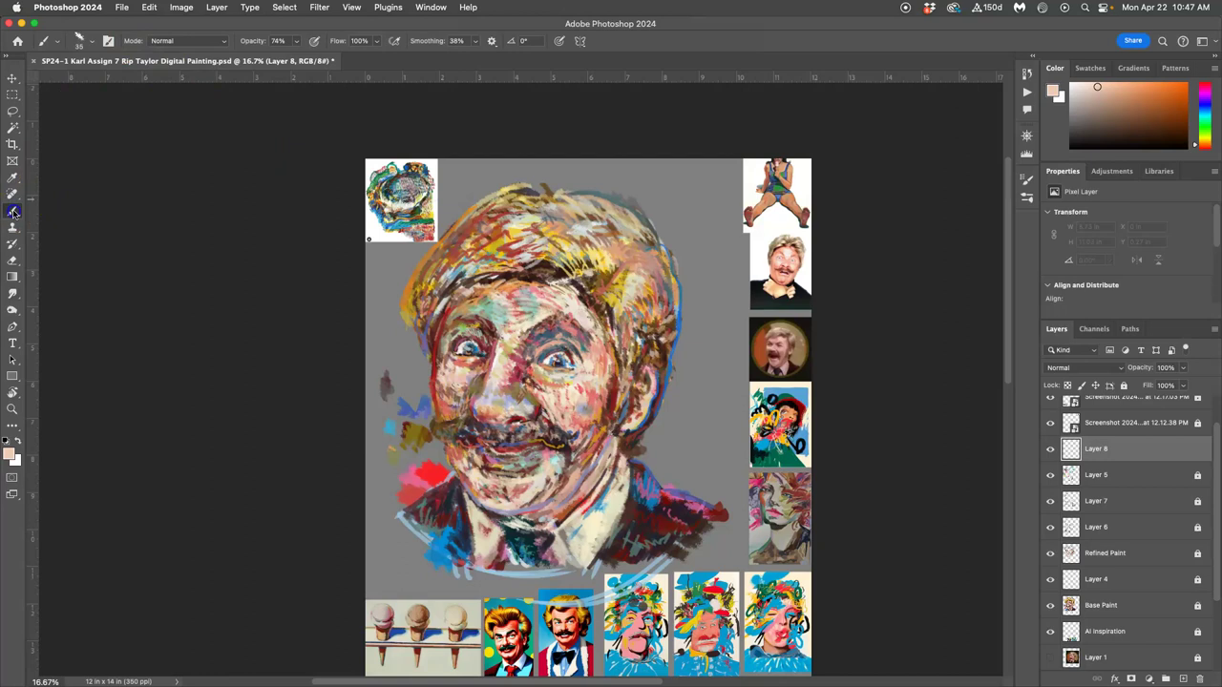
pyautogui.click(91, 42)
pyautogui.click(129, 79)
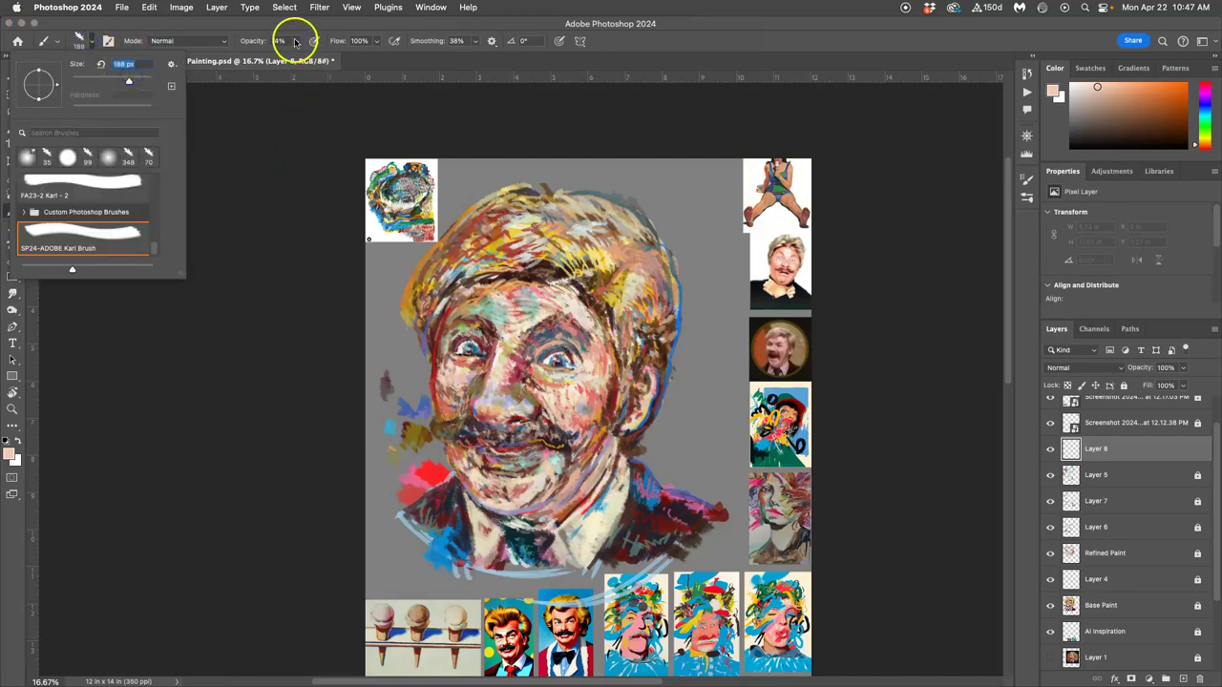
# - Block broad dark shadows over the eye sockets, cheek and jaw with brown and near-black blue sampled from the abstract face reference
pyautogui.keyDown('alt'); pyautogui.click(420, 205); pyautogui.keyUp('alt')
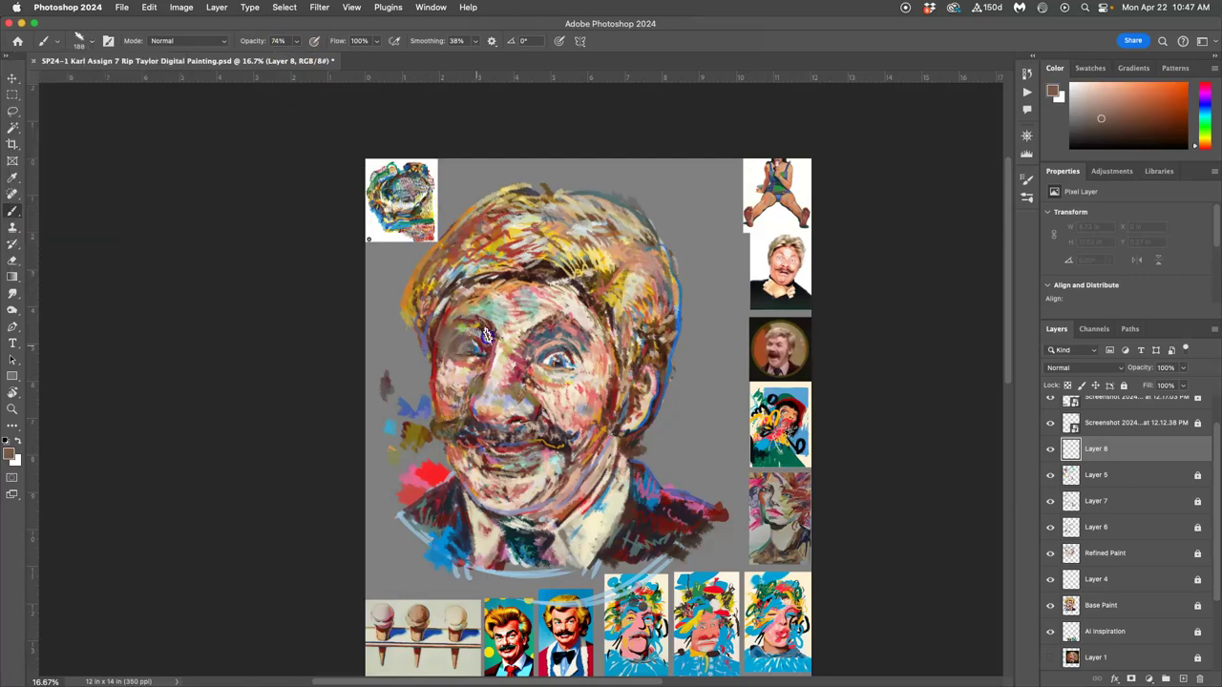
pyautogui.keyDown('alt'); pyautogui.click(412, 203); pyautogui.keyUp('alt')
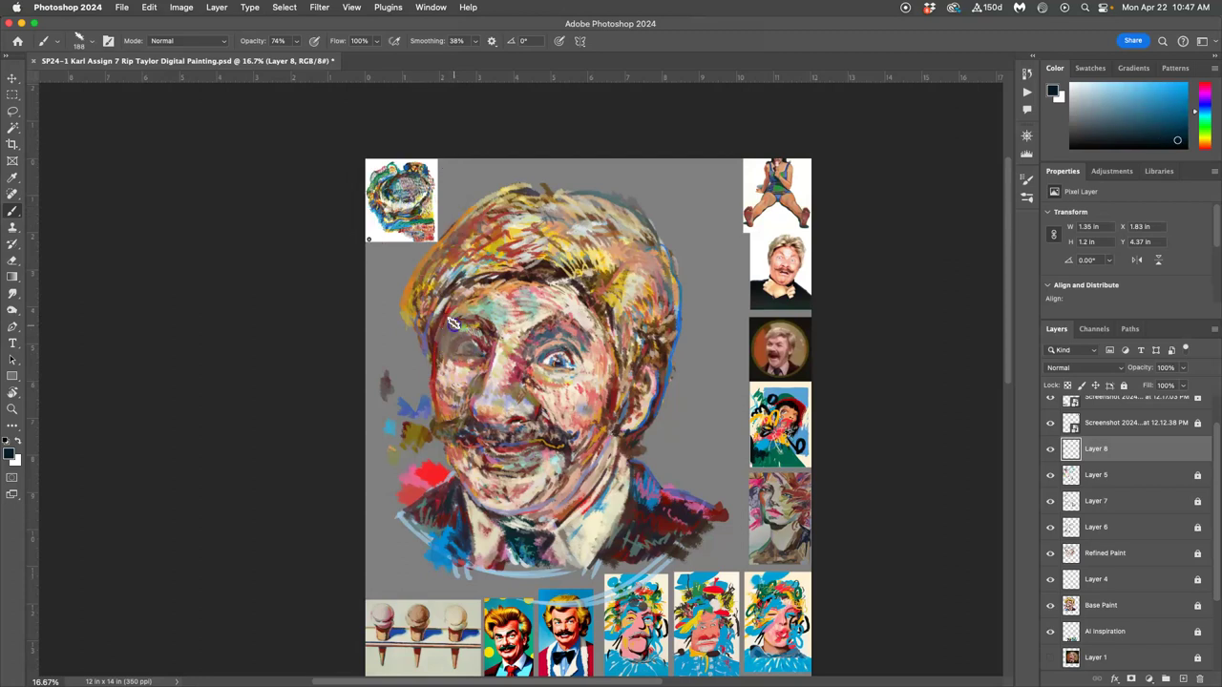
pyautogui.moveTo(440, 334)
pyautogui.mouseDown()
pyautogui.moveTo(474, 329)
pyautogui.moveTo(467, 345)
pyautogui.moveTo(491, 329)
pyautogui.moveTo(488, 366)
pyautogui.moveTo(449, 366)
pyautogui.mouseUp()
pyautogui.moveTo(544, 354)
pyautogui.mouseDown()
pyautogui.moveTo(572, 330)
pyautogui.moveTo(540, 367)
pyautogui.moveTo(559, 436)
pyautogui.moveTo(567, 428)
pyautogui.moveTo(550, 514)
pyautogui.moveTo(616, 408)
pyautogui.moveTo(582, 484)
pyautogui.mouseUp()
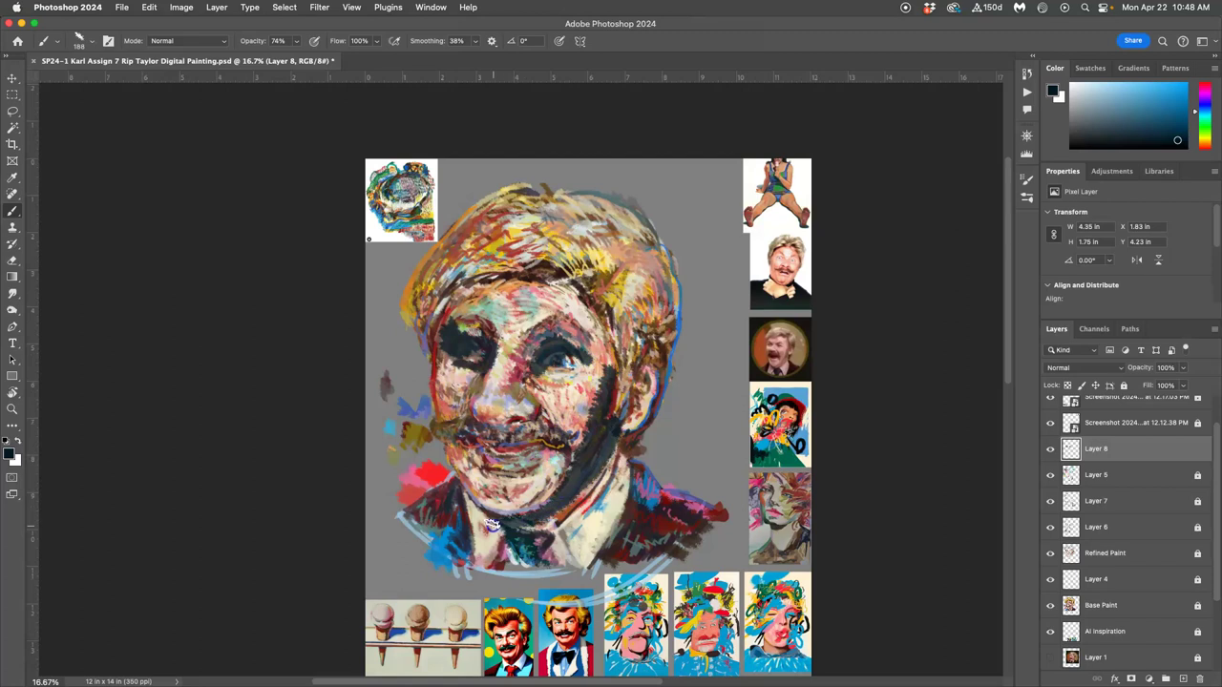
pyautogui.moveTo(456, 441); pyautogui.dragTo(497, 514)
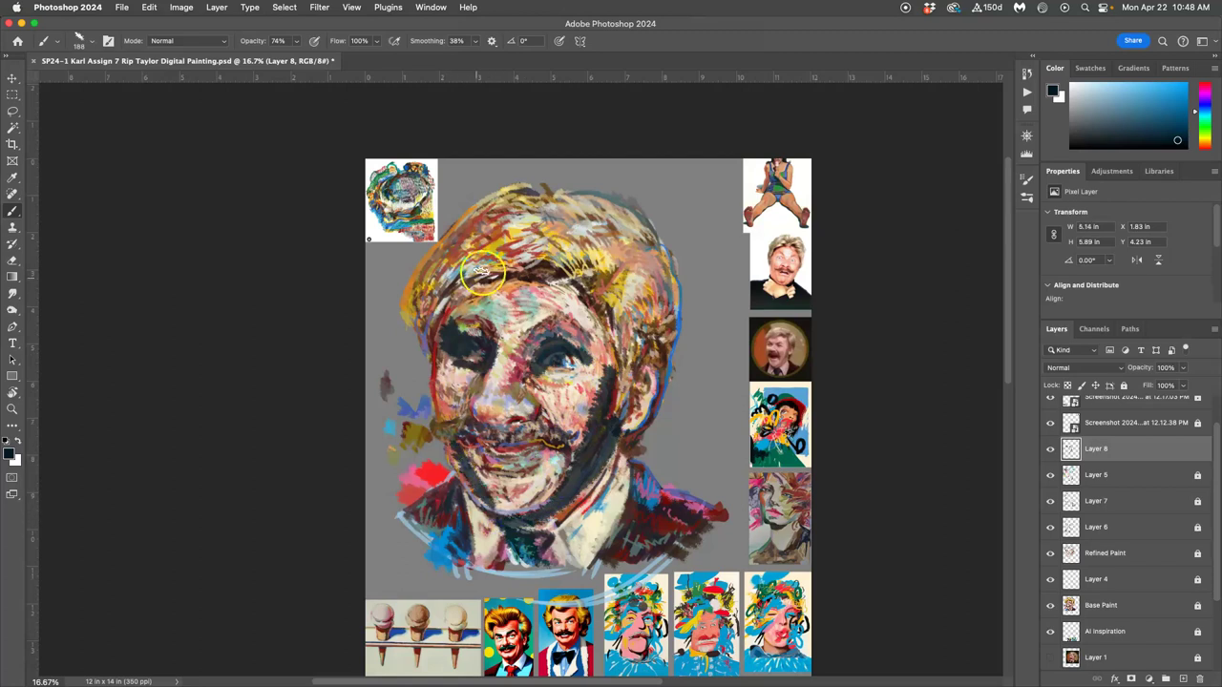
# - Paint near-black blue shadow strokes on Layer 8 along the hairline, neck and collar, the face's outer edge and the chin
pyautogui.moveTo(482, 274)
pyautogui.mouseDown()
pyautogui.moveTo(551, 251)
pyautogui.moveTo(443, 288)
pyautogui.moveTo(557, 250)
pyautogui.moveTo(575, 249)
pyautogui.moveTo(582, 274)
pyautogui.moveTo(634, 262)
pyautogui.moveTo(617, 279)
pyautogui.moveTo(646, 257)
pyautogui.moveTo(635, 286)
pyautogui.mouseUp()
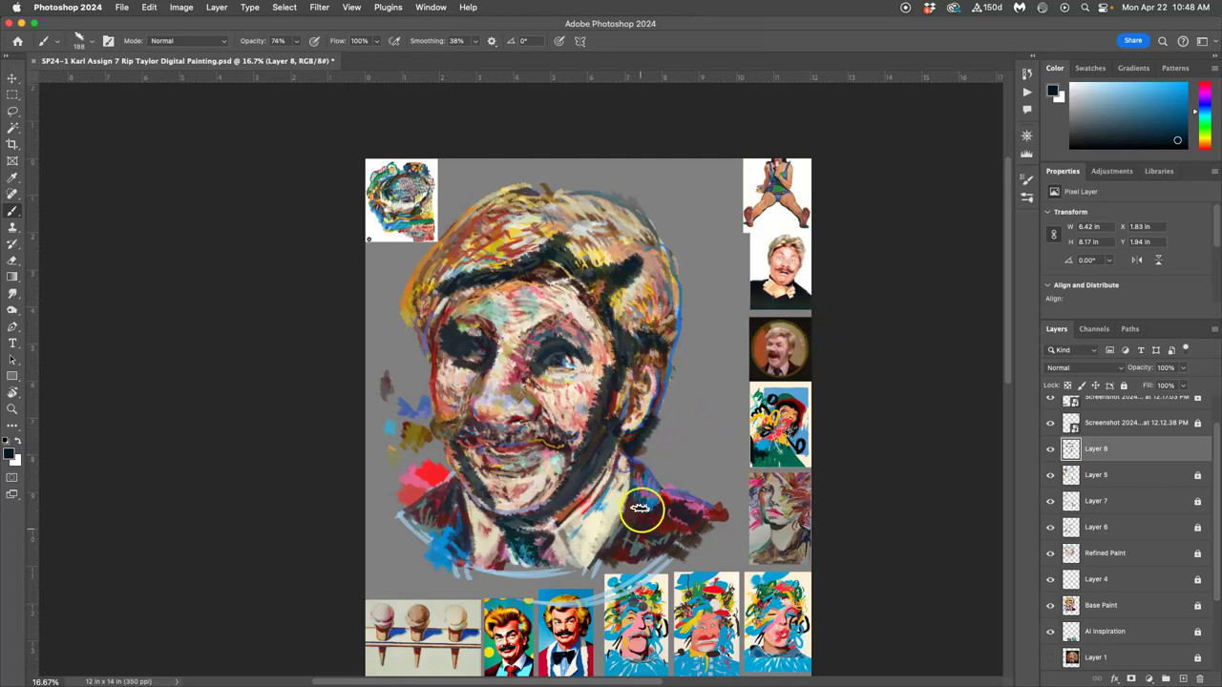
pyautogui.moveTo(639, 508)
pyautogui.mouseDown()
pyautogui.moveTo(605, 561)
pyautogui.moveTo(618, 483)
pyautogui.moveTo(601, 476)
pyautogui.moveTo(610, 445)
pyautogui.moveTo(597, 493)
pyautogui.moveTo(542, 547)
pyautogui.mouseUp()
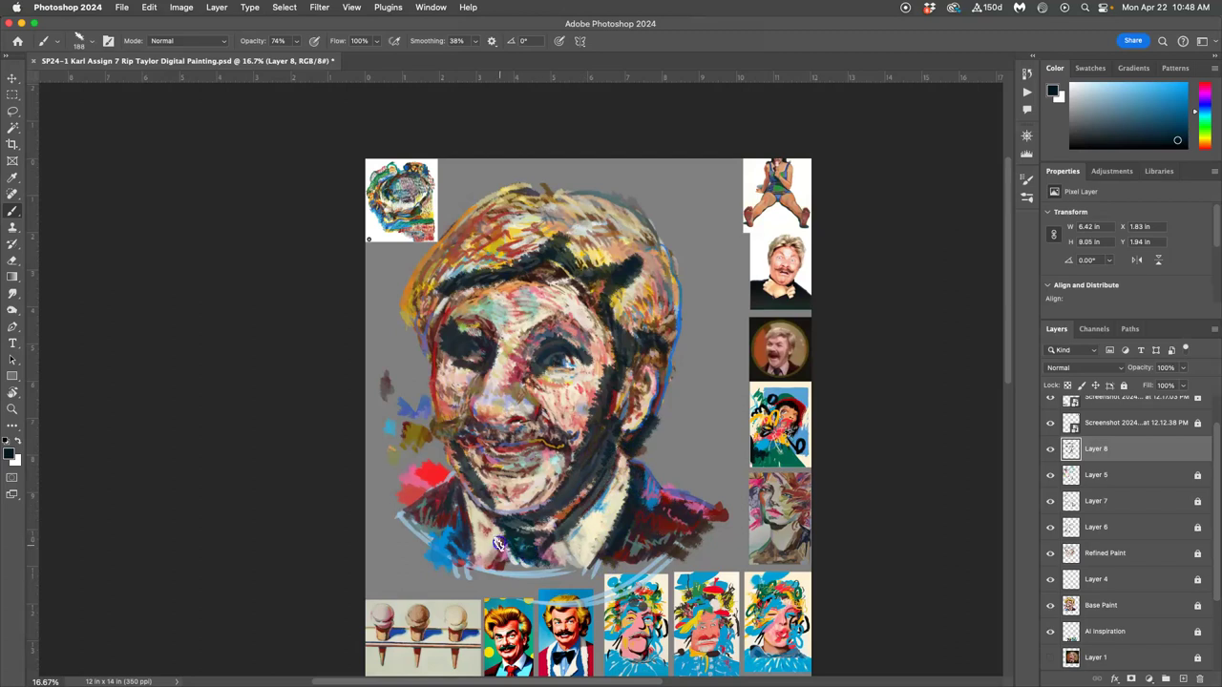
pyautogui.moveTo(466, 522)
pyautogui.mouseDown()
pyautogui.moveTo(455, 499)
pyautogui.moveTo(475, 533)
pyautogui.moveTo(450, 404)
pyautogui.moveTo(461, 386)
pyautogui.moveTo(436, 400)
pyautogui.mouseUp()
pyautogui.moveTo(483, 485); pyautogui.dragTo(492, 479)
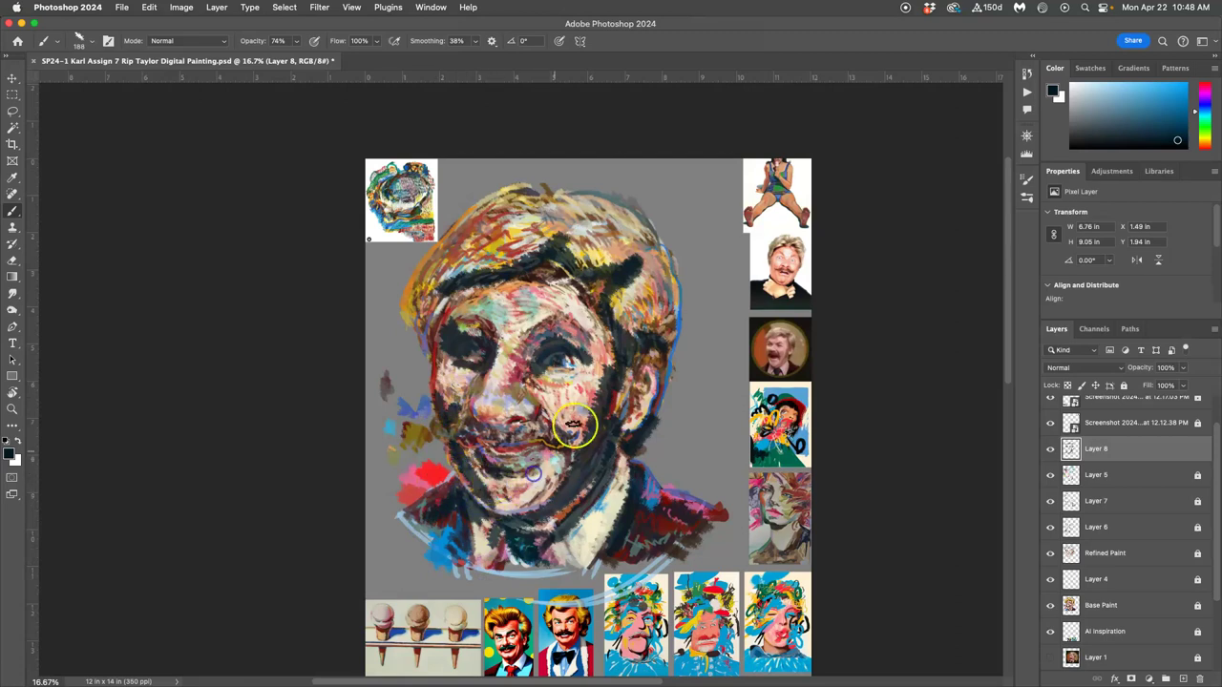
pyautogui.moveTo(539, 404); pyautogui.dragTo(547, 404)
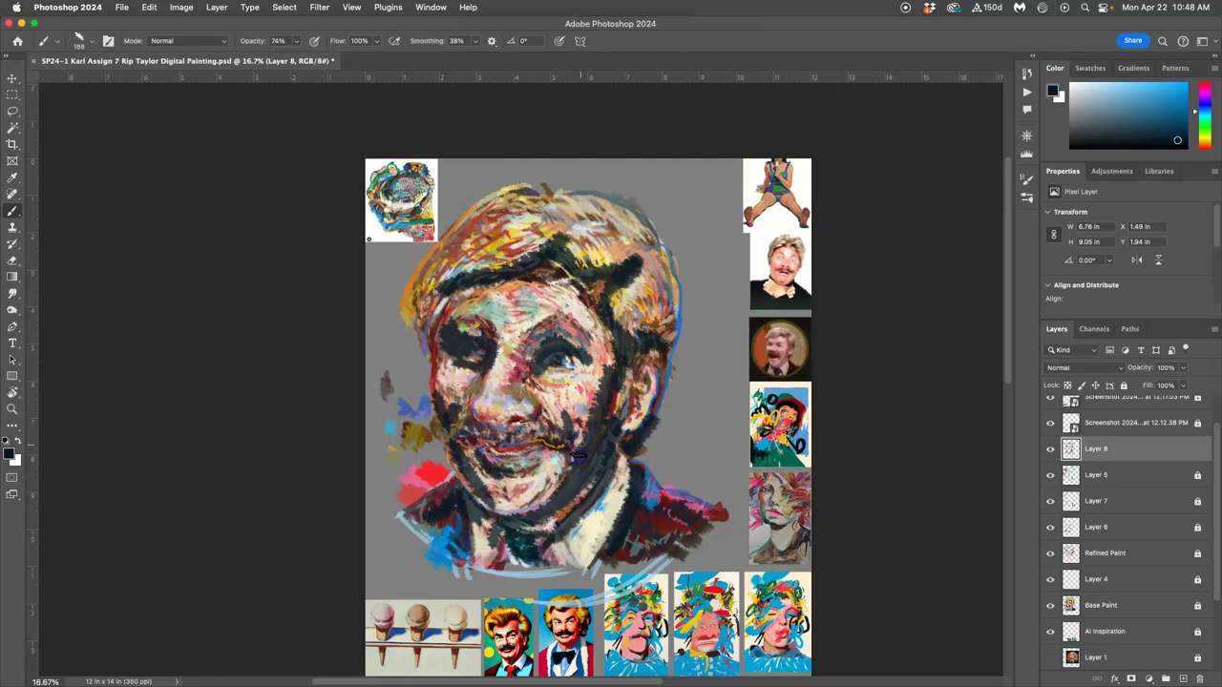
pyautogui.press('super+z')
pyautogui.press('super+z')
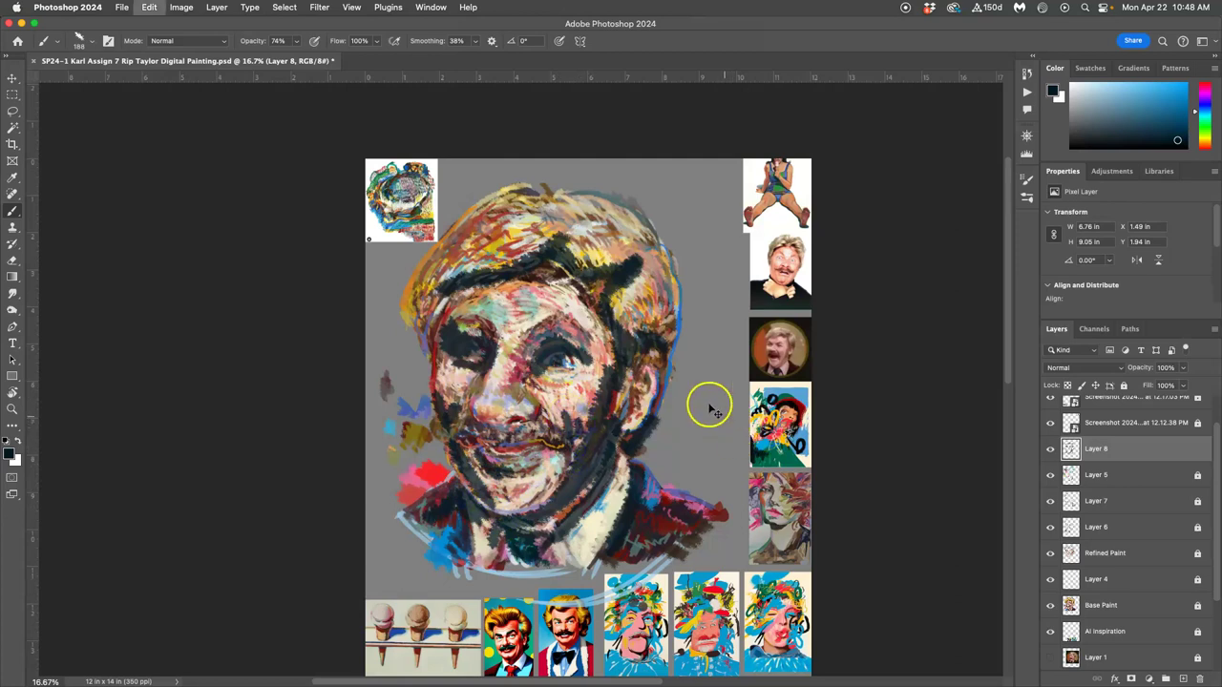
# - Set the brush opacity to 28% and paint softer dark strokes across the upper forehead and lower hairline
pyautogui.click(297, 42)
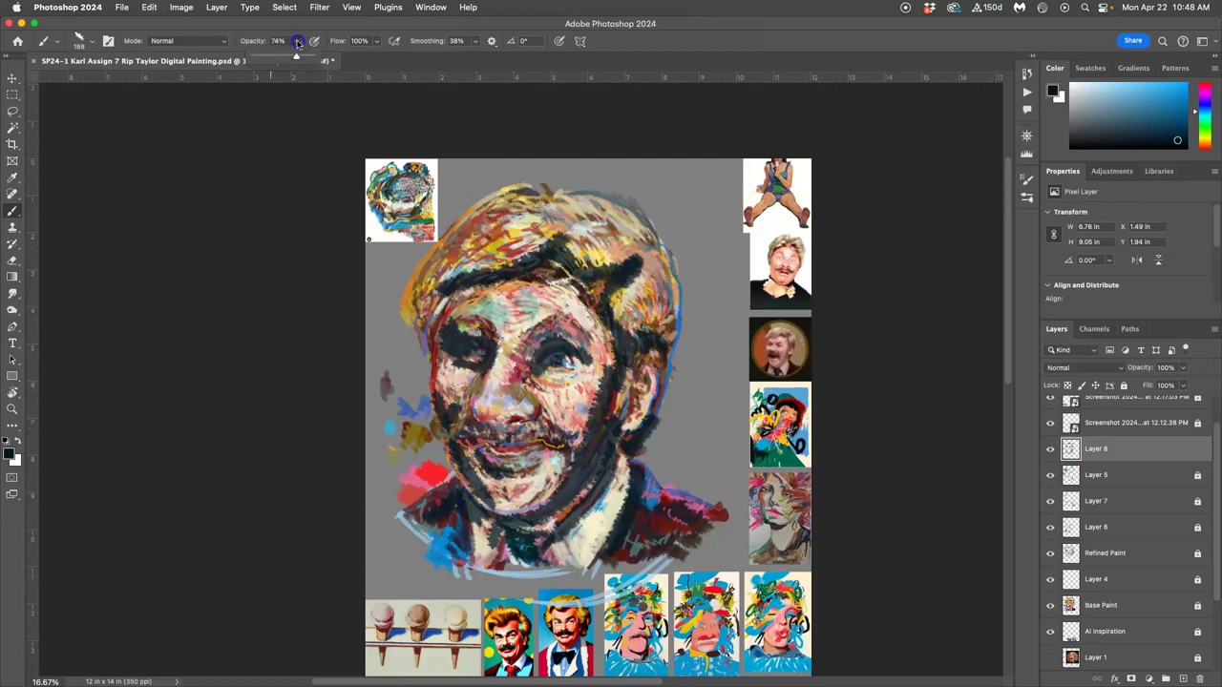
pyautogui.moveTo(271, 56); pyautogui.dragTo(269, 57)
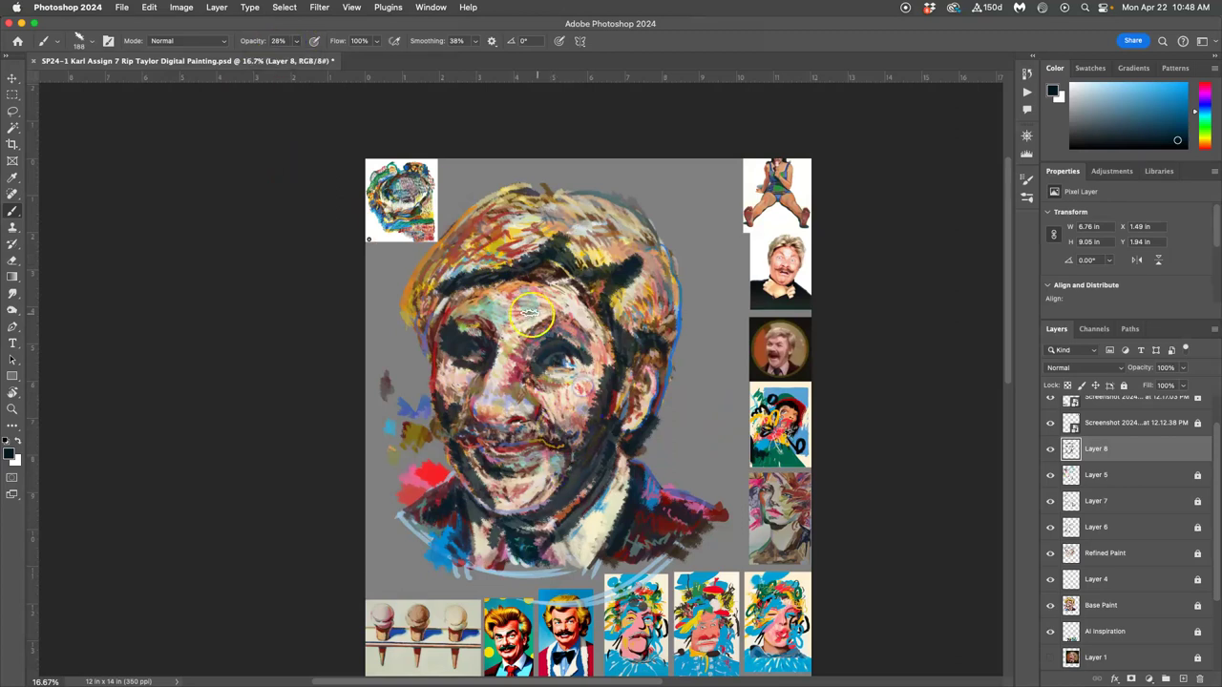
pyautogui.moveTo(531, 314); pyautogui.dragTo(523, 316)
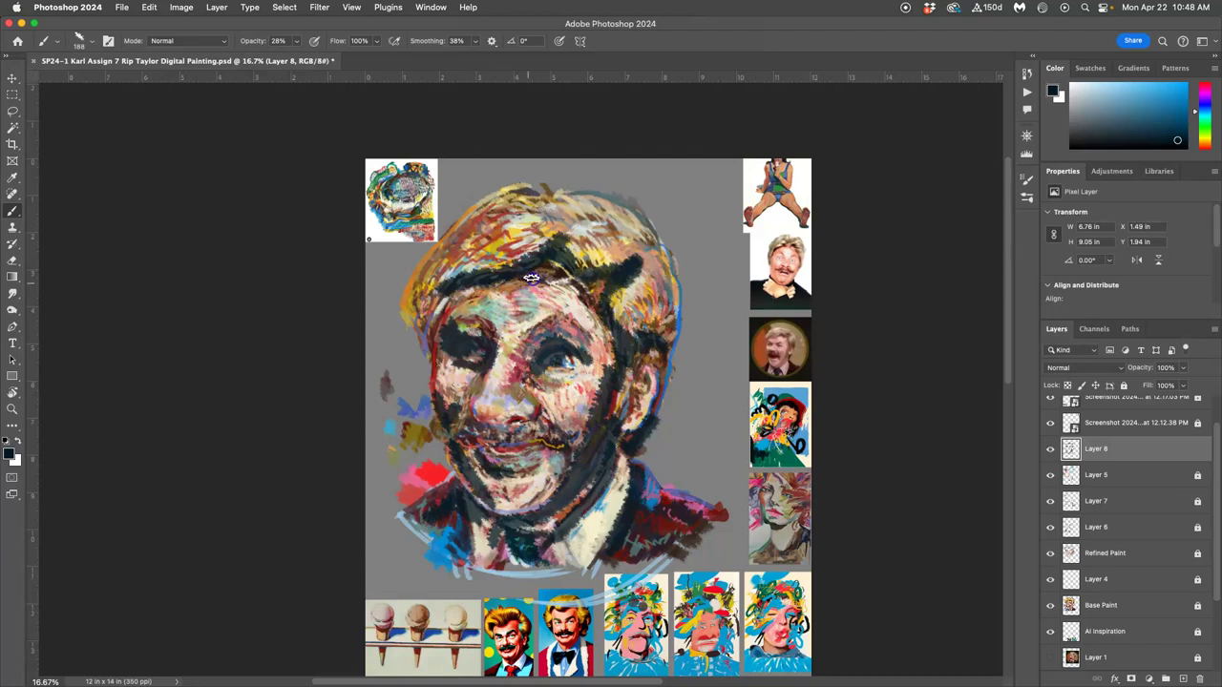
pyautogui.moveTo(478, 286)
pyautogui.mouseDown()
pyautogui.moveTo(467, 229)
pyautogui.moveTo(467, 242)
pyautogui.moveTo(479, 225)
pyautogui.moveTo(458, 274)
pyautogui.moveTo(494, 253)
pyautogui.mouseUp()
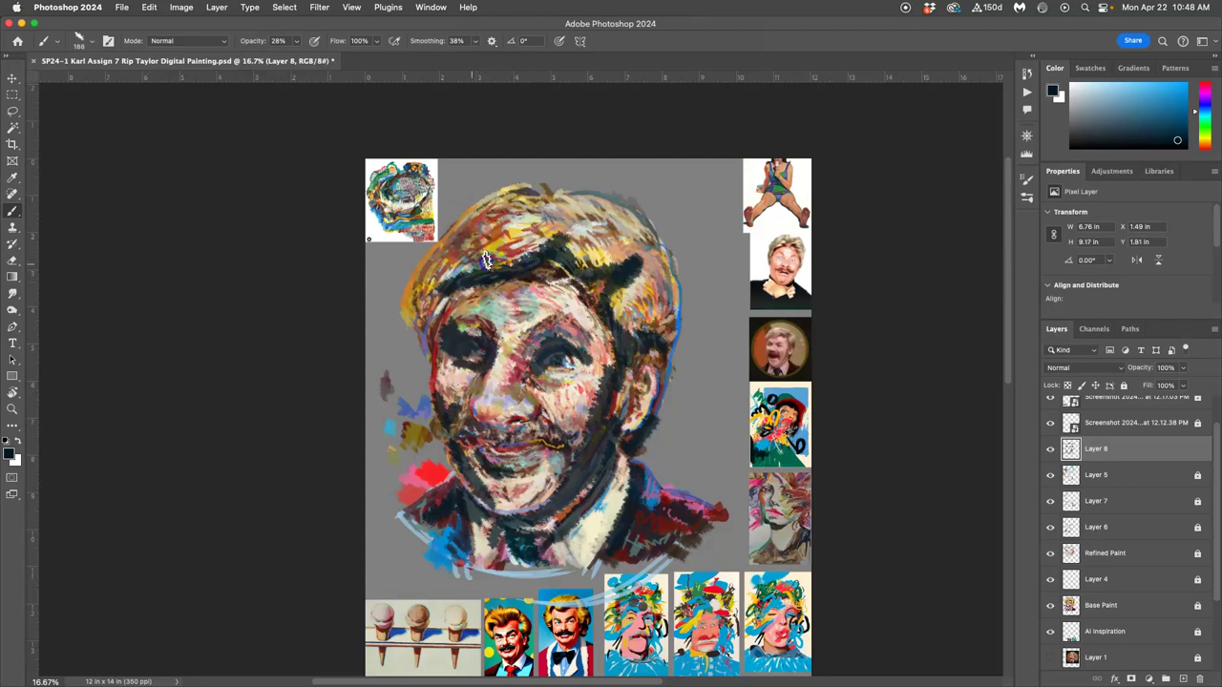
pyautogui.click(486, 259)
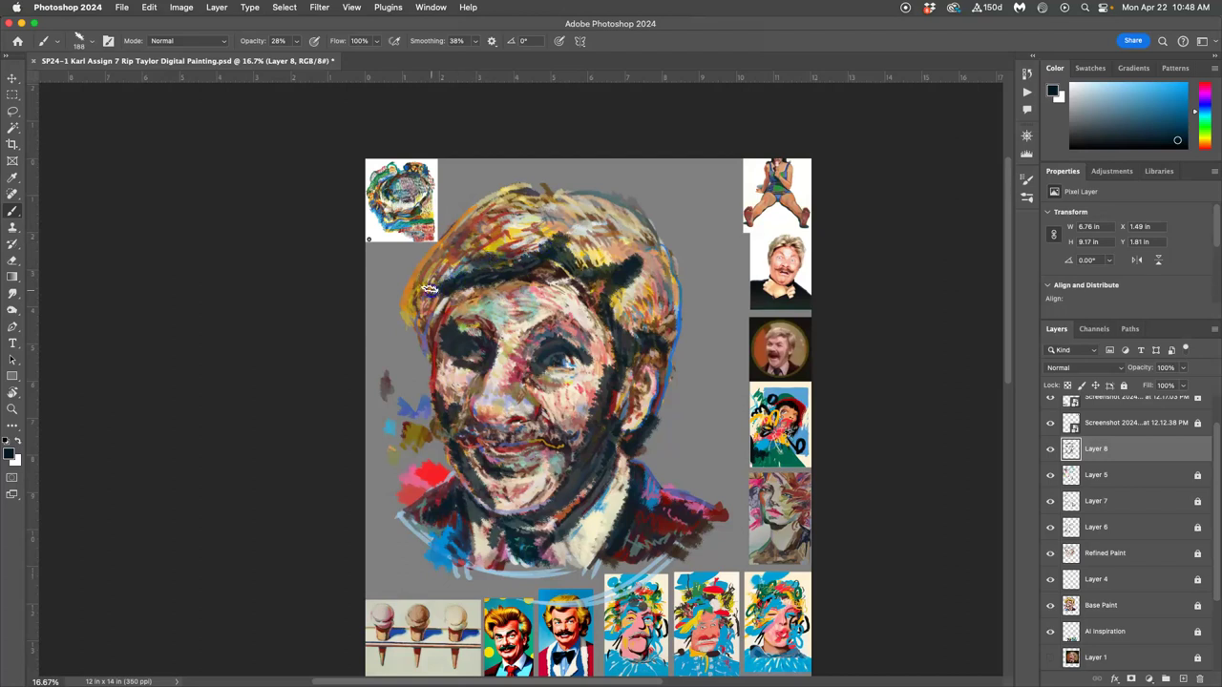
# - Compare the portrait with the Layer 8 shadows hidden and shown
pyautogui.click(1051, 450)
pyautogui.click(1051, 449)
pyautogui.click(1051, 448)
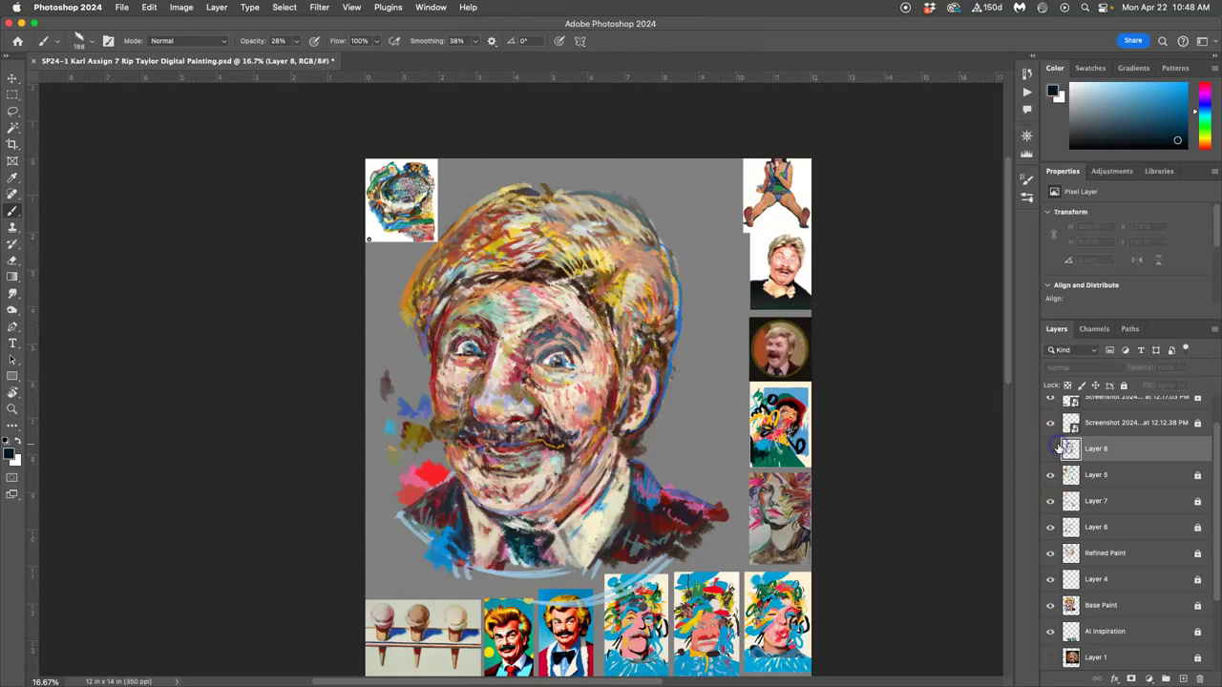
pyautogui.click(1050, 448)
# - Set Layer 8 to the Soft Light blend mode at 91% opacity
pyautogui.click(1180, 368)
pyautogui.moveTo(1179, 369); pyautogui.dragTo(1155, 383)
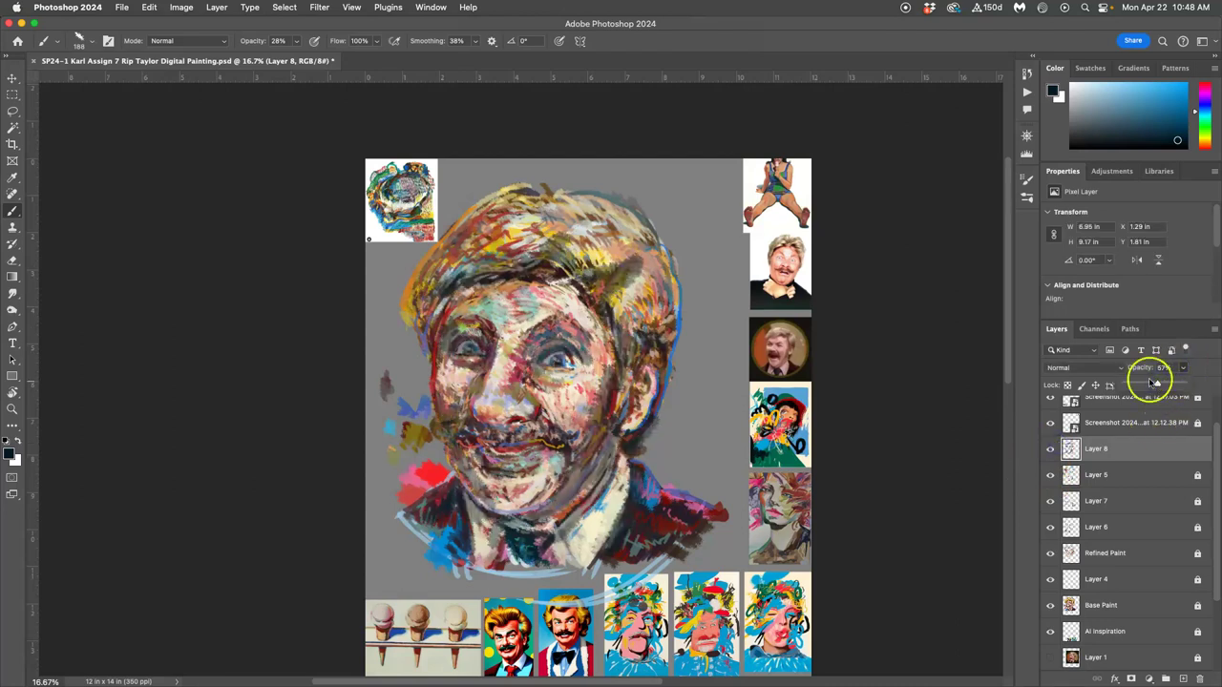
pyautogui.click(1073, 367)
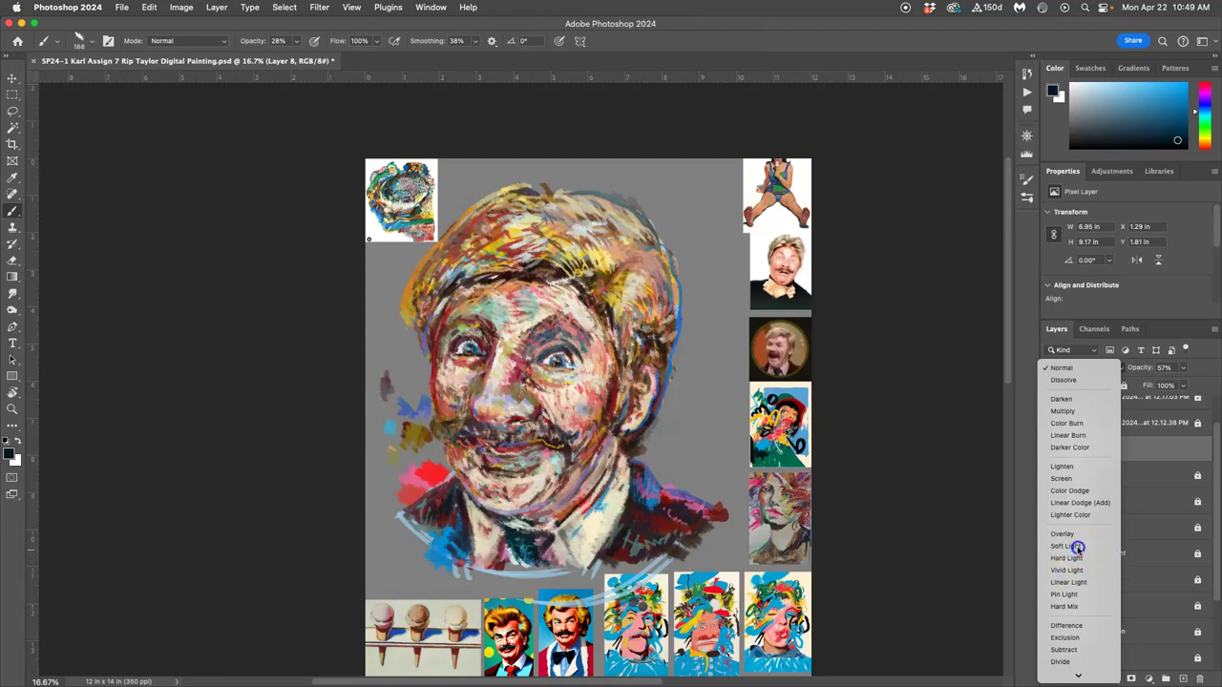
pyautogui.click(1077, 546)
pyautogui.click(1182, 368)
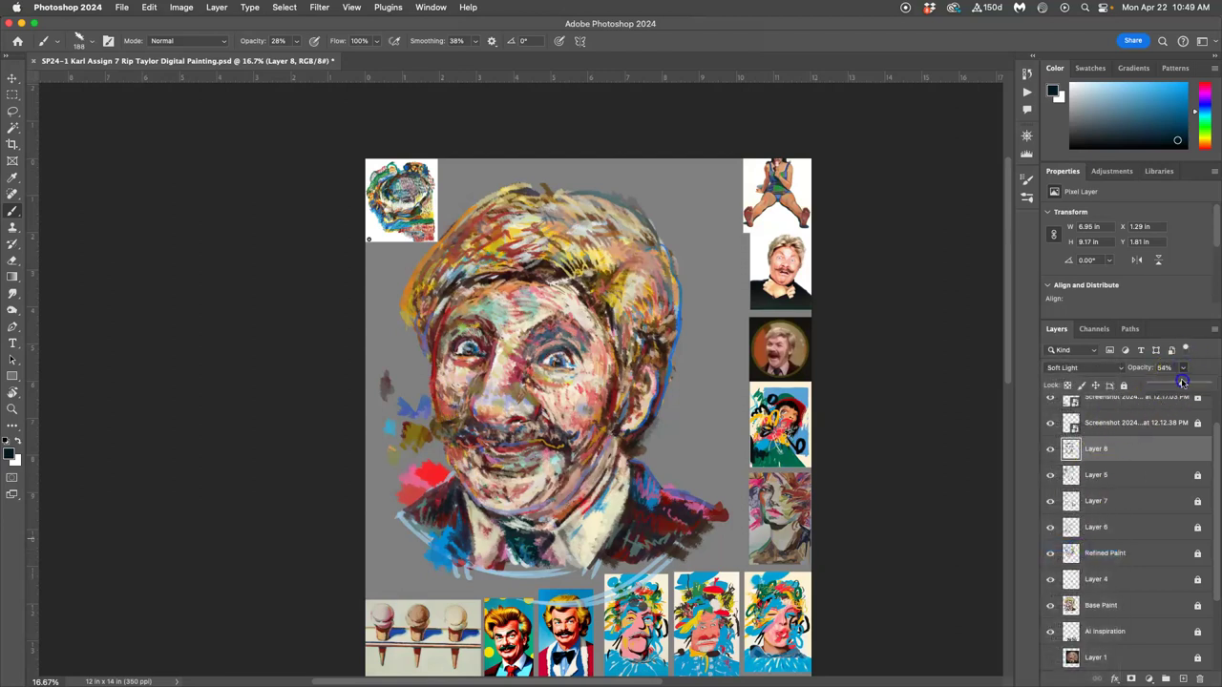
pyautogui.click(693, 331)
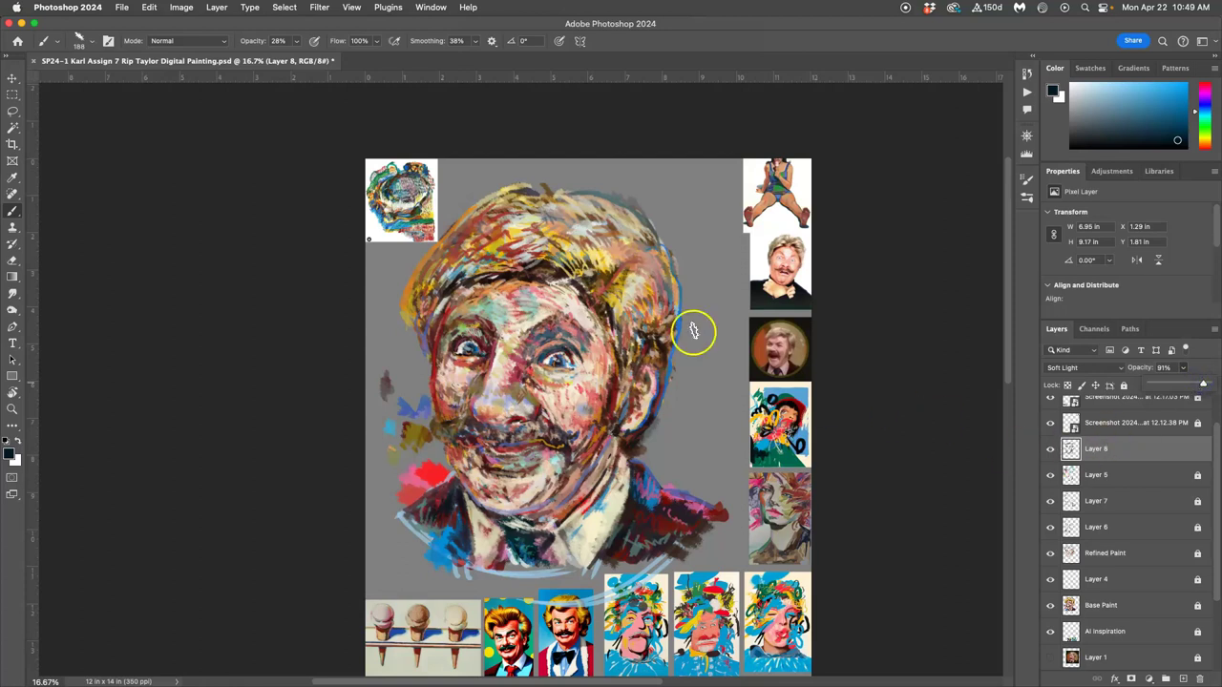
# - Check the effect of the Soft Light shadows by repeatedly hiding and showing Layer 8
pyautogui.click(1051, 449)
pyautogui.click(1050, 450)
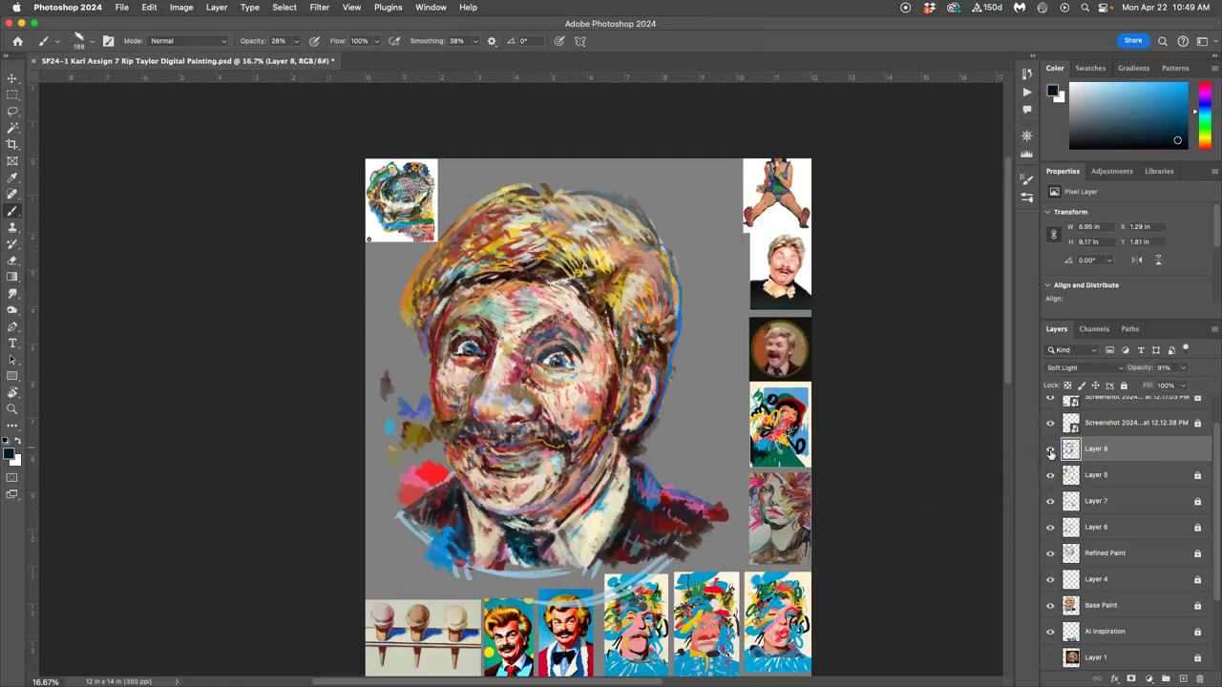
pyautogui.click(1050, 450)
pyautogui.click(1051, 449)
pyautogui.click(1050, 450)
pyautogui.click(1051, 450)
# - Add a new layer above Layer 8 and lock Layer 8 completely
pyautogui.click(1183, 679)
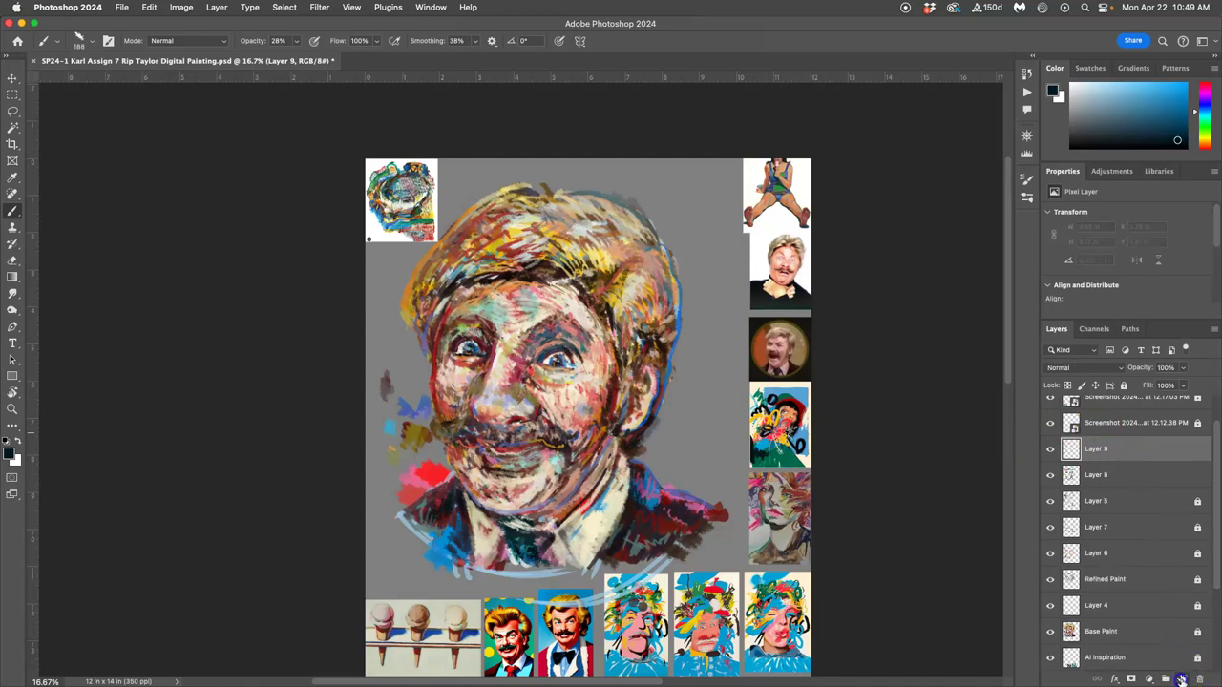
pyautogui.click(1150, 485)
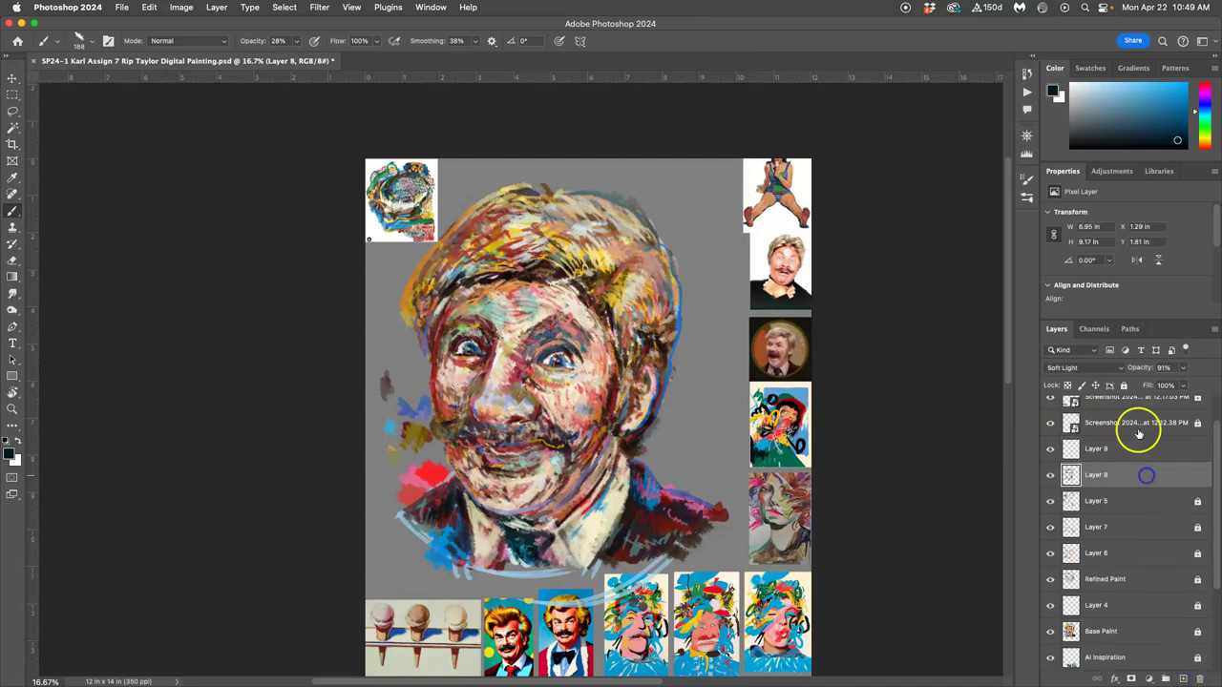
# - Sample a pale cream from the cheek and brush light strokes over the face on a new layer above Refined Paint
pyautogui.keyDown('alt'); pyautogui.click(570, 389); pyautogui.keyUp('alt')
pyautogui.moveTo(539, 383)
pyautogui.mouseDown()
pyautogui.moveTo(529, 385)
pyautogui.moveTo(547, 393)
pyautogui.mouseUp()
pyautogui.moveTo(578, 348)
pyautogui.mouseDown()
pyautogui.moveTo(539, 319)
pyautogui.moveTo(521, 251)
pyautogui.mouseUp()
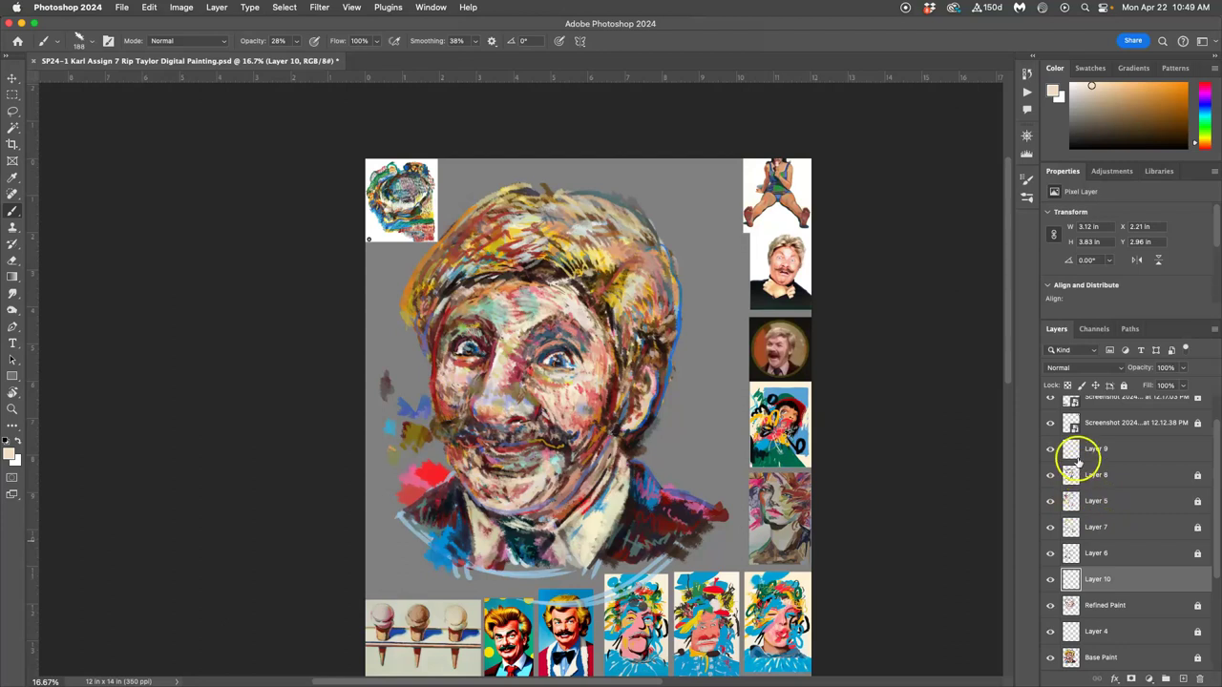
# - Select Layer 3 with the abstract face reference, unlock it and enlarge it to cover the portrait
pyautogui.click(12, 78)
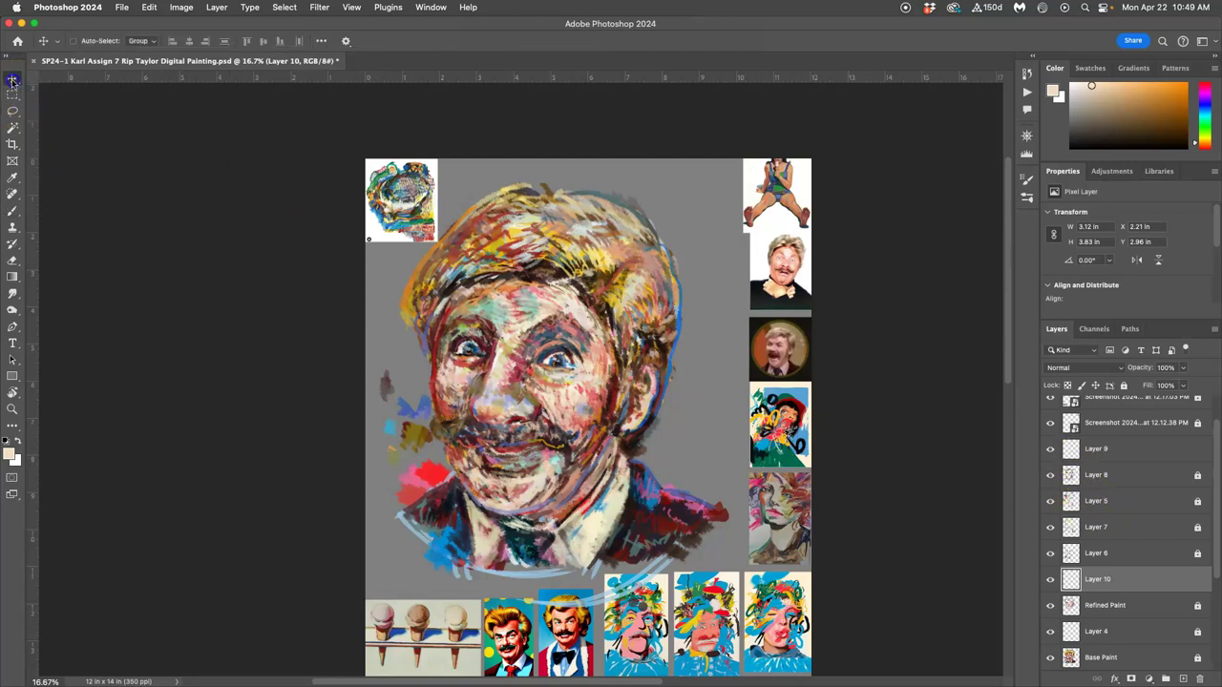
pyautogui.click(1174, 527)
pyautogui.scroll(2, 1214, 551)
pyautogui.click(1120, 409)
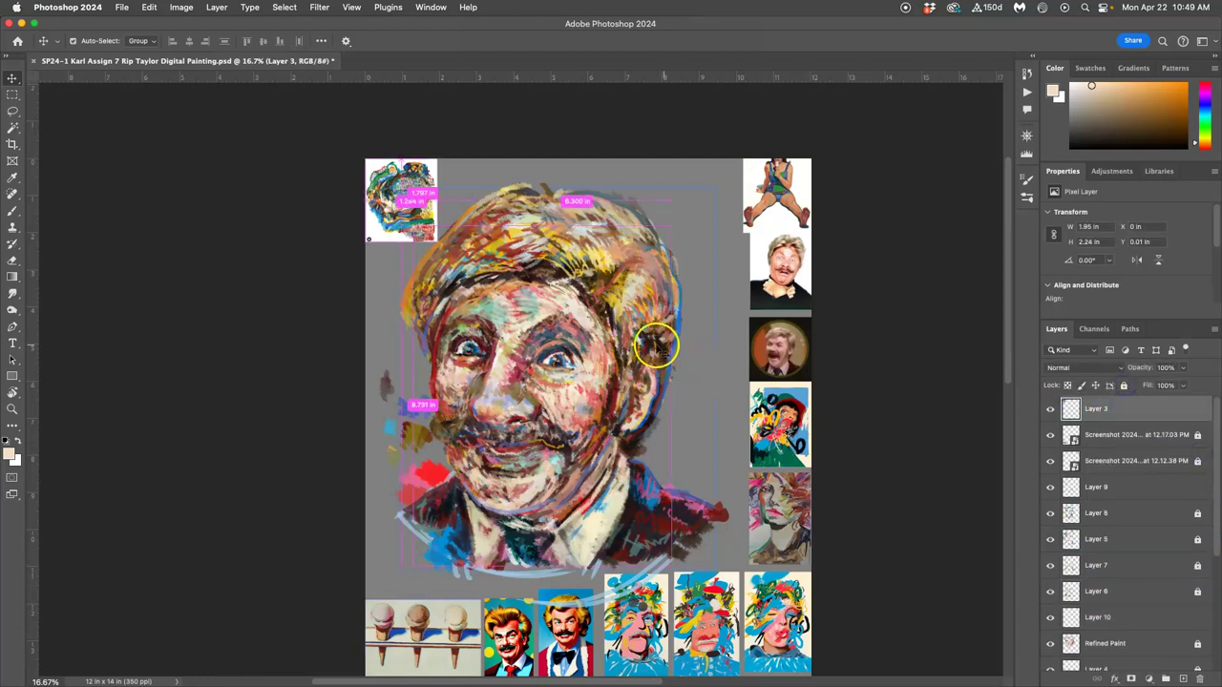
pyautogui.press('super+t')
pyautogui.moveTo(437, 241); pyautogui.dragTo(864, 606)
pyautogui.moveTo(778, 584); pyautogui.dragTo(709, 568)
pyautogui.press('Return')
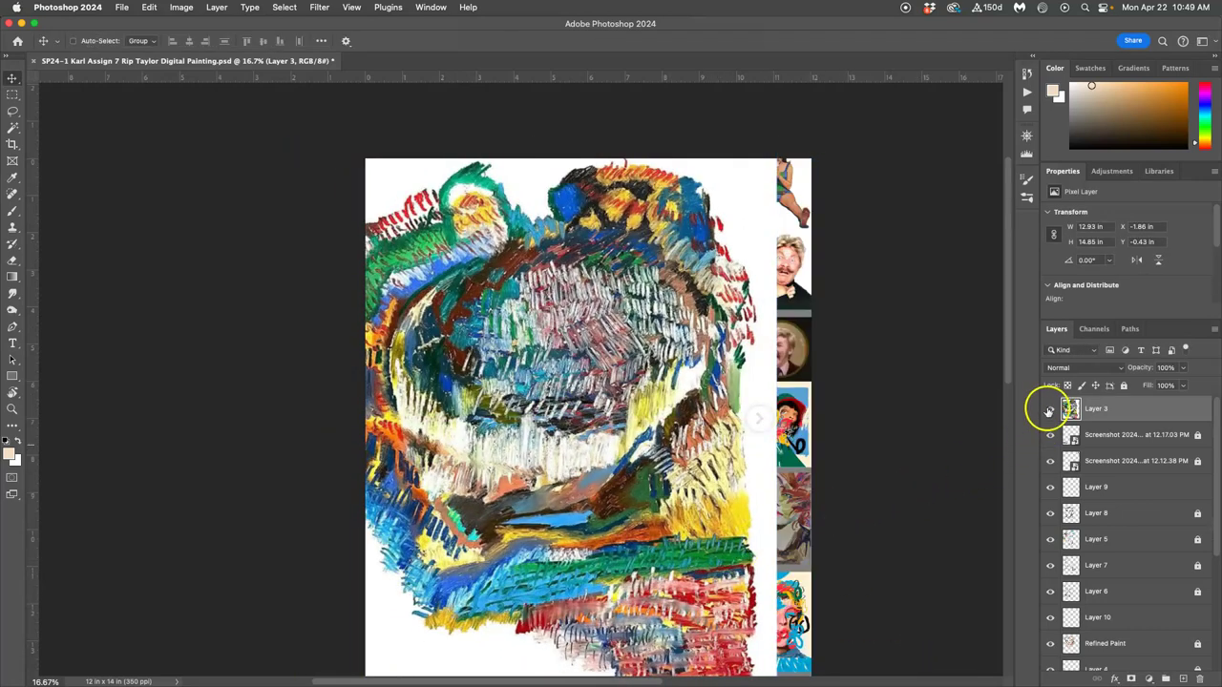
# - Preview the Overlay blend mode on the enlarged abstract reference in Layer 3
pyautogui.click(1086, 367)
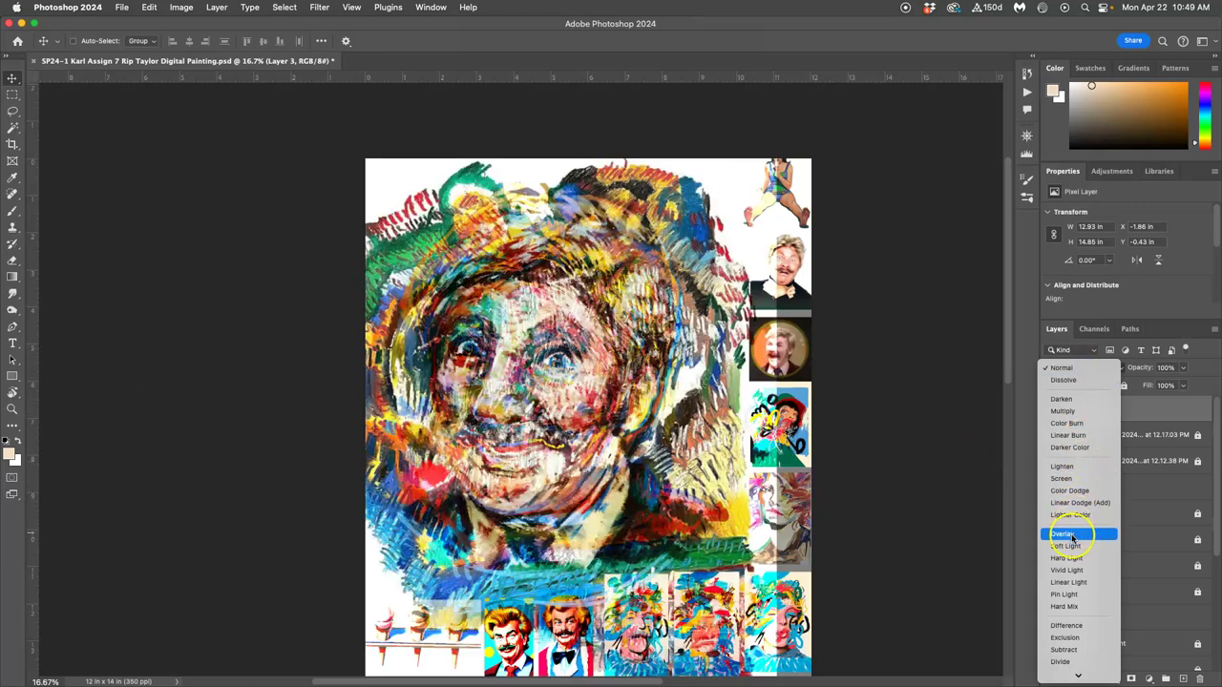